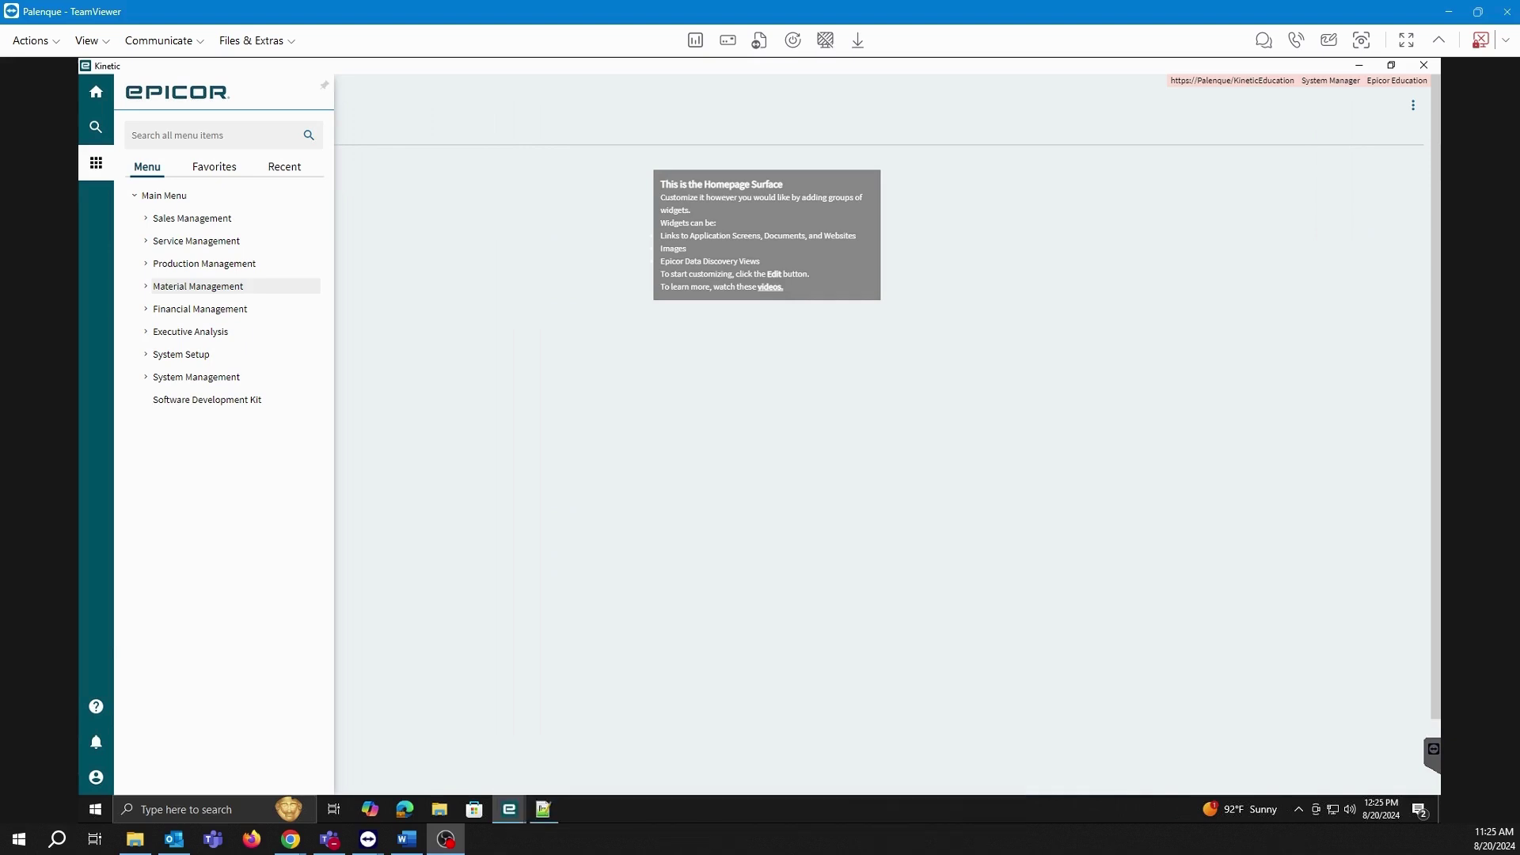
Expand Material Management > Purchase Management and browse its Setup and General Operations screens
left_click(147, 289)
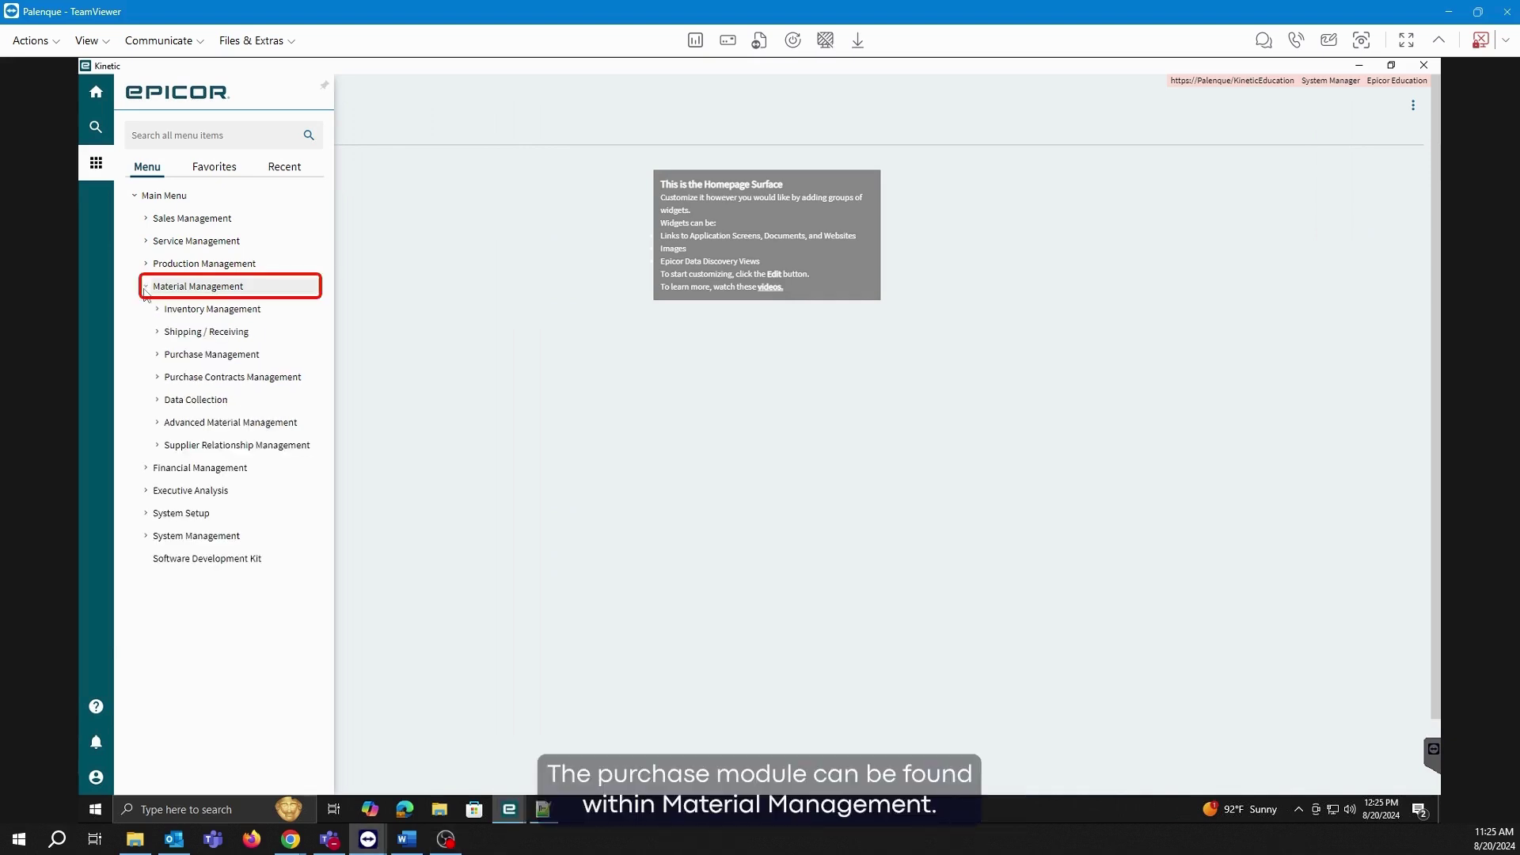
left_click(167, 356)
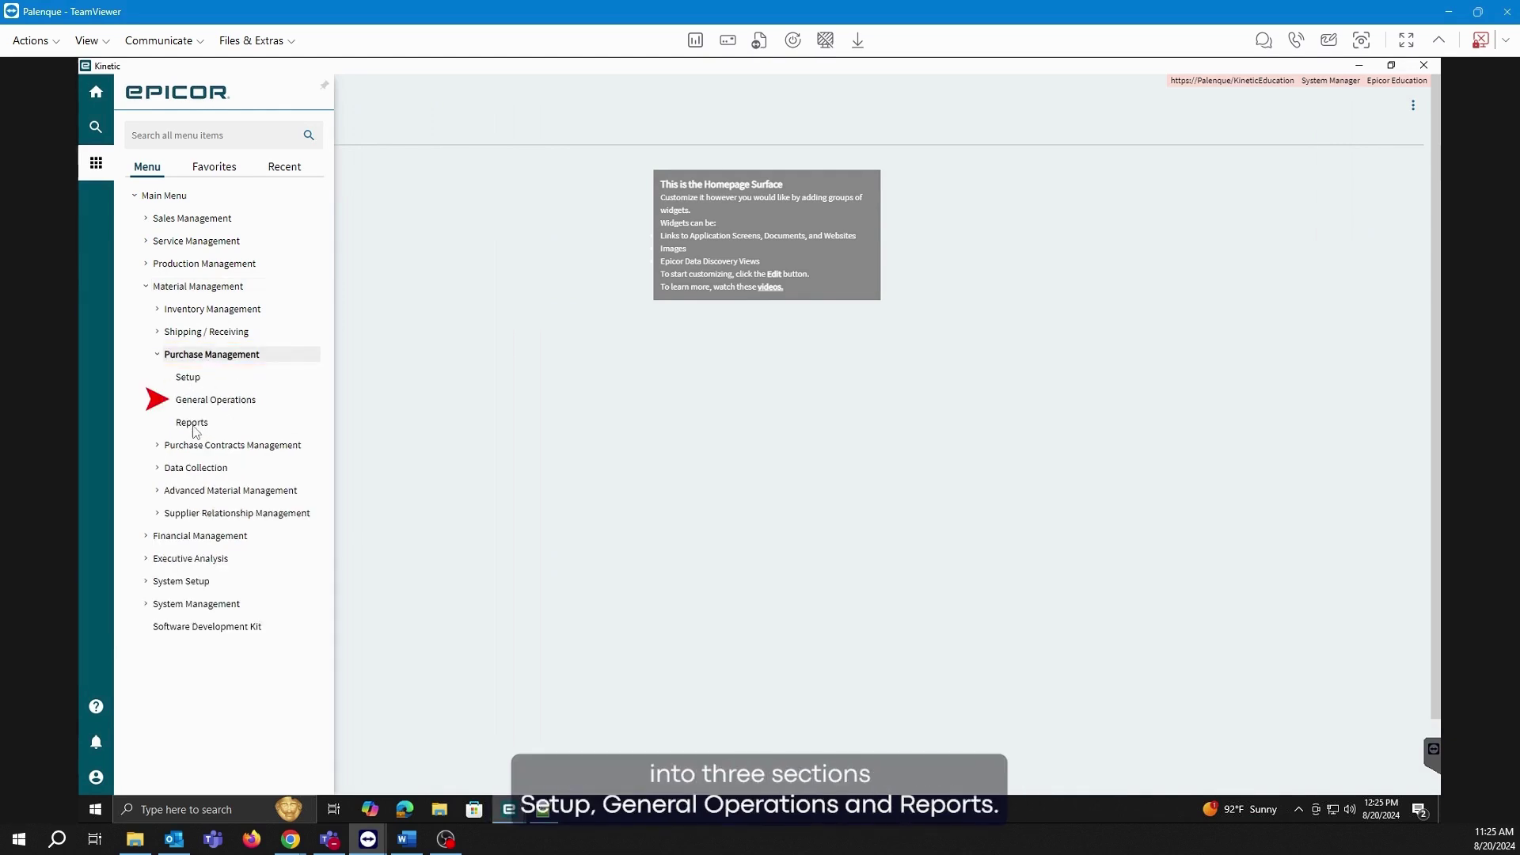
left_click(196, 384)
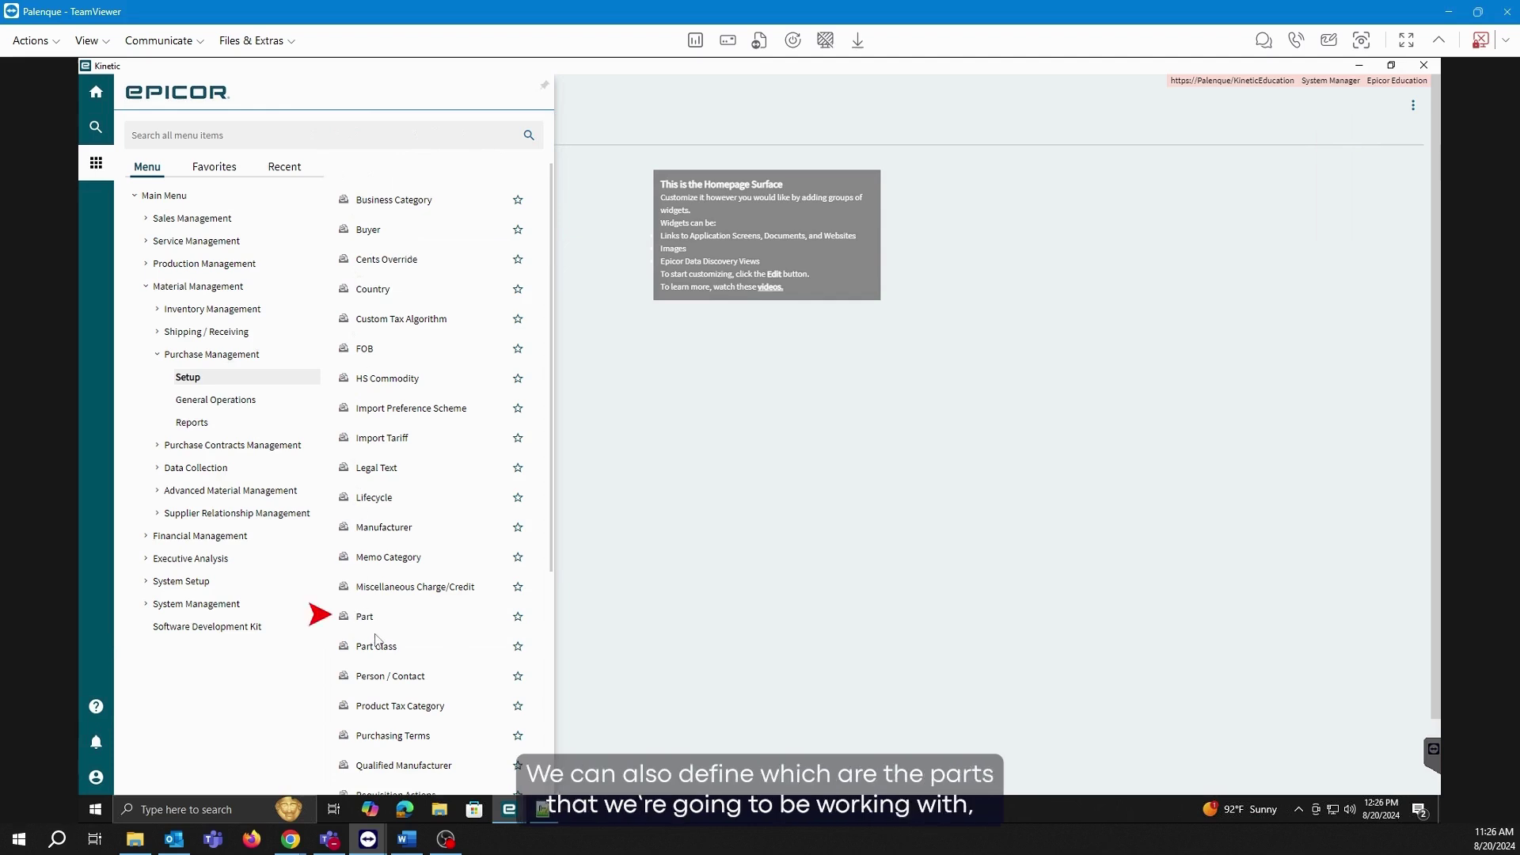
scroll(420, 632, "down", 3)
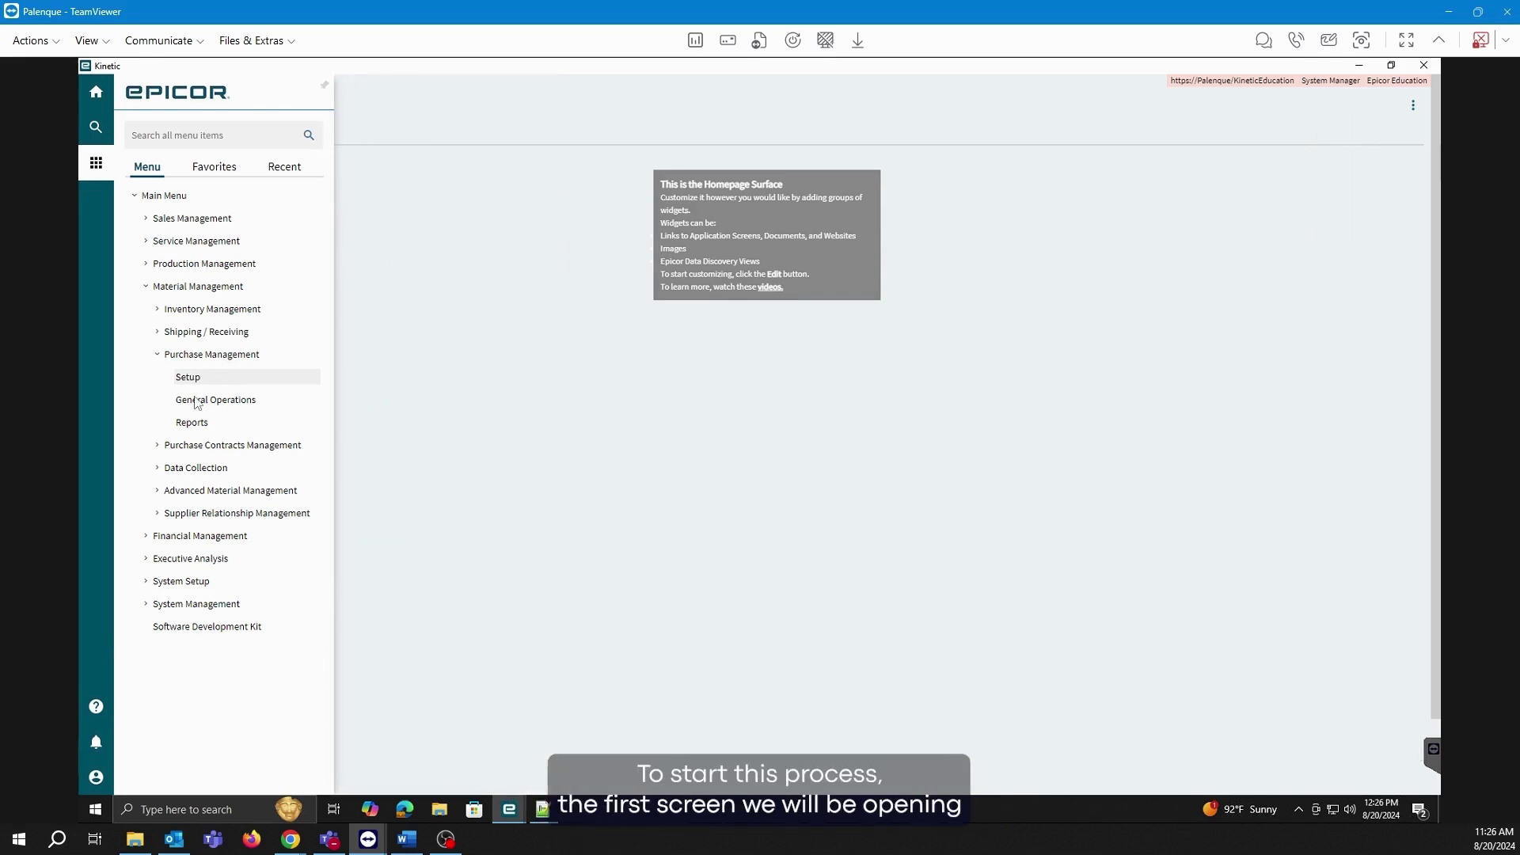
left_click(199, 401)
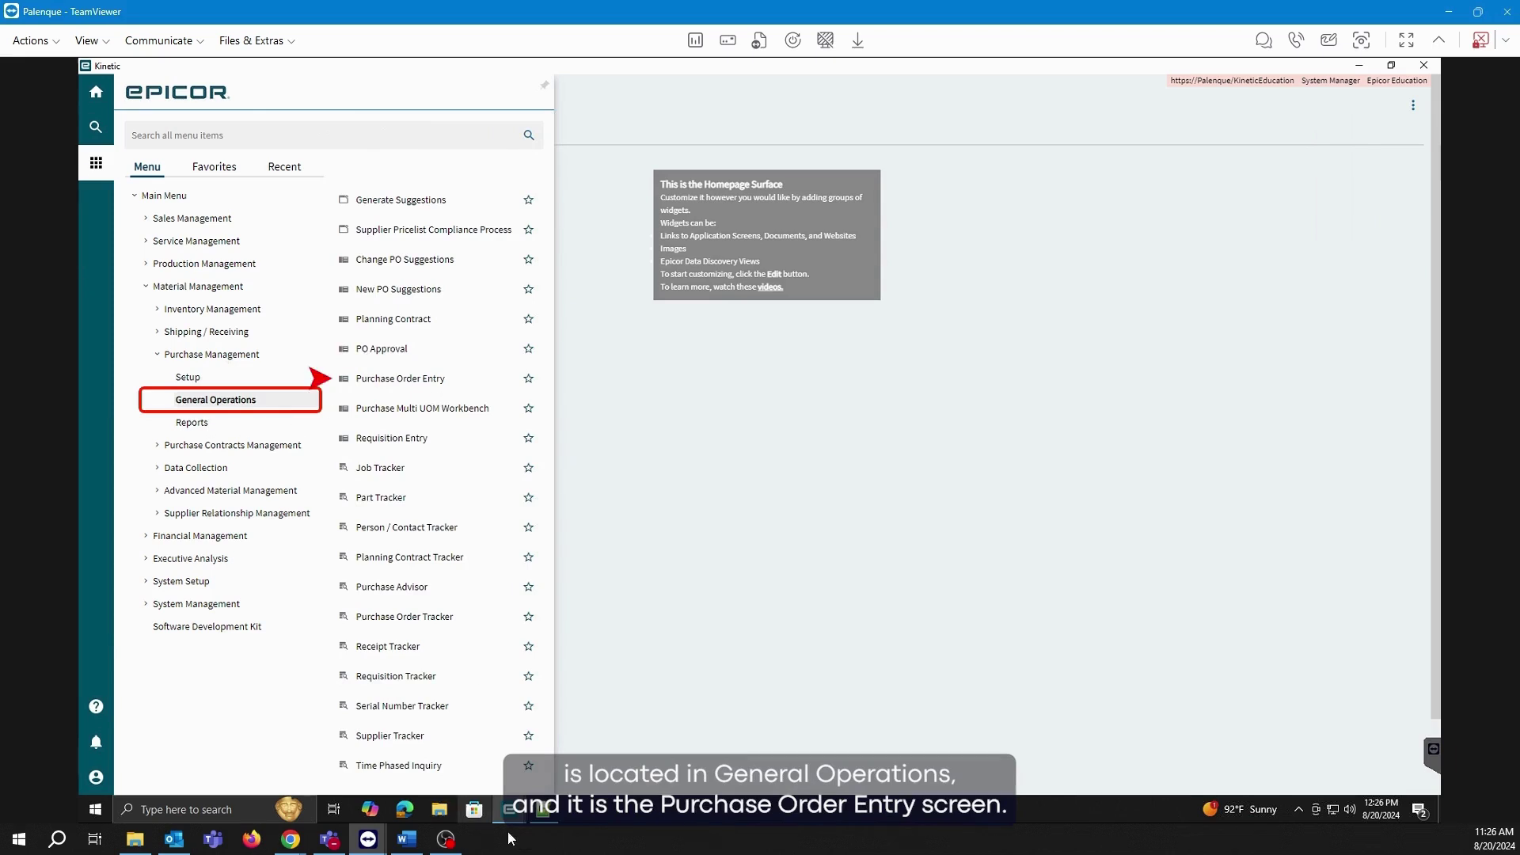
Start a new purchase order and set its PO Date to 8/19/2024
mouse_move(509, 809)
left_click(499, 732)
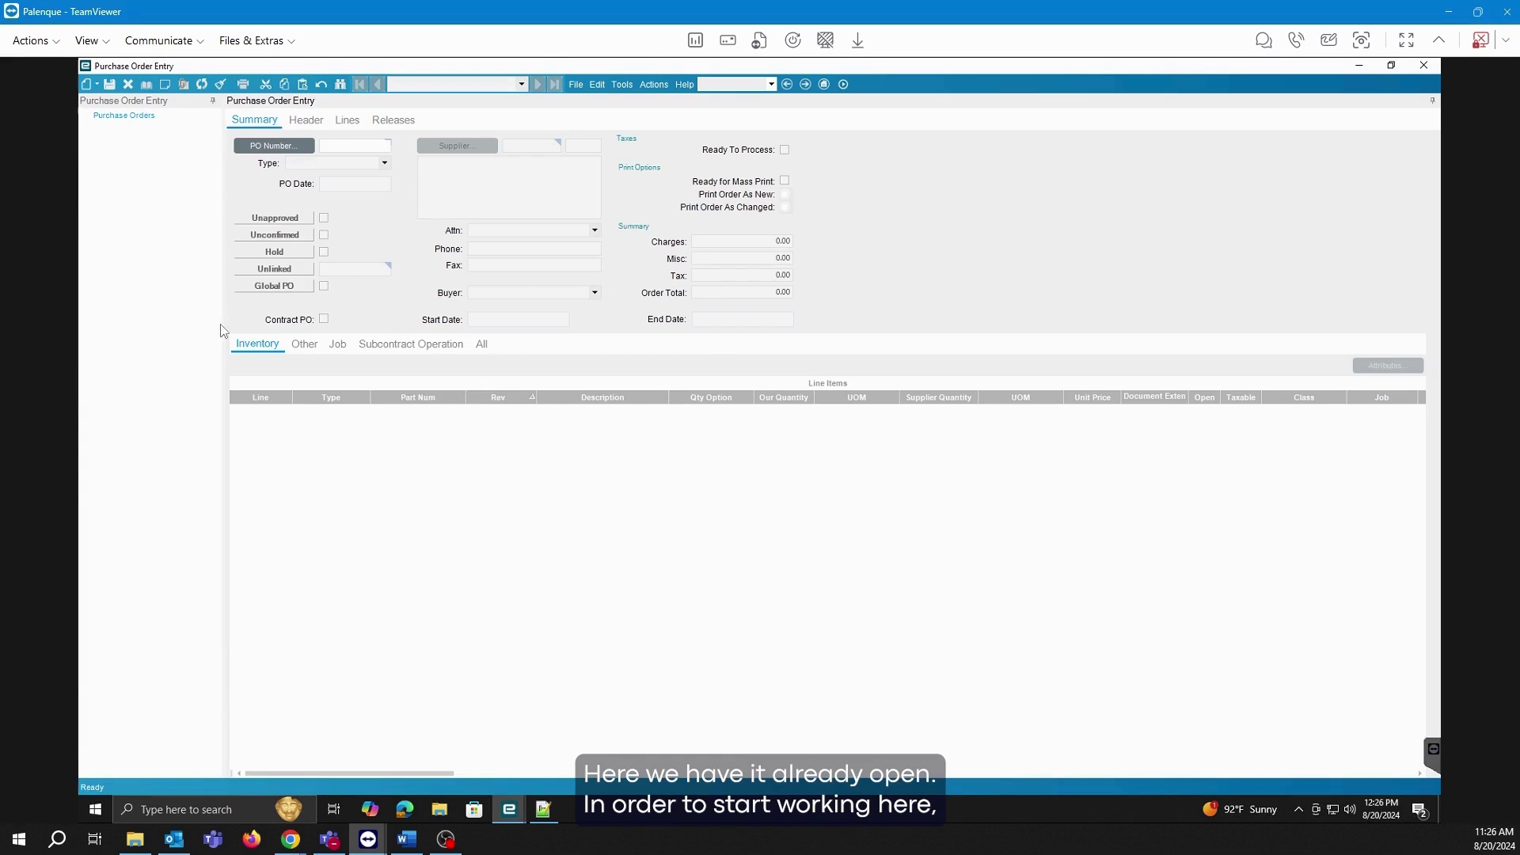
left_click(86, 85)
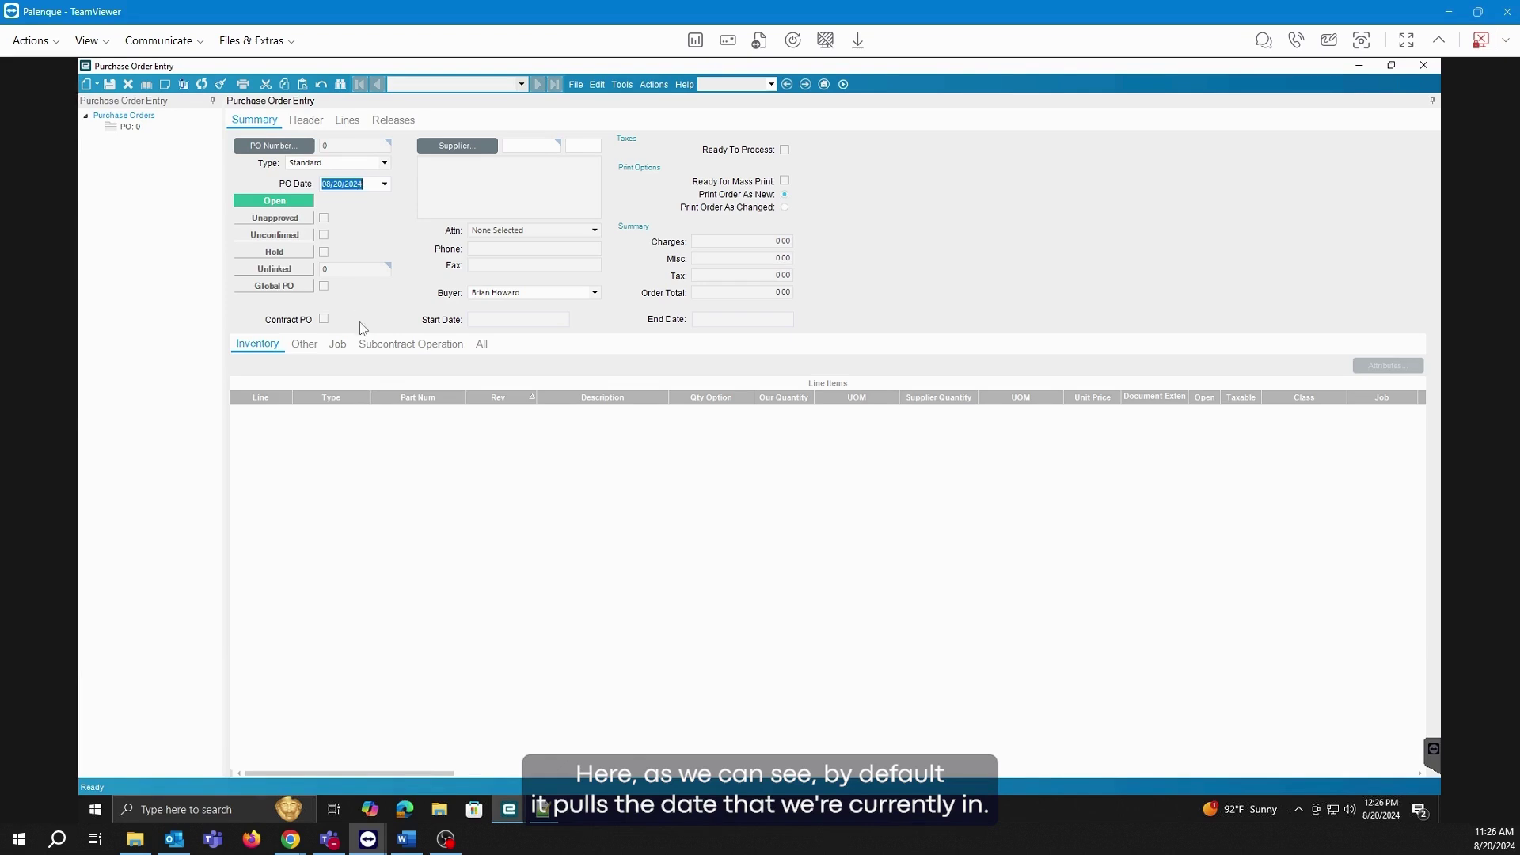
left_click(385, 184)
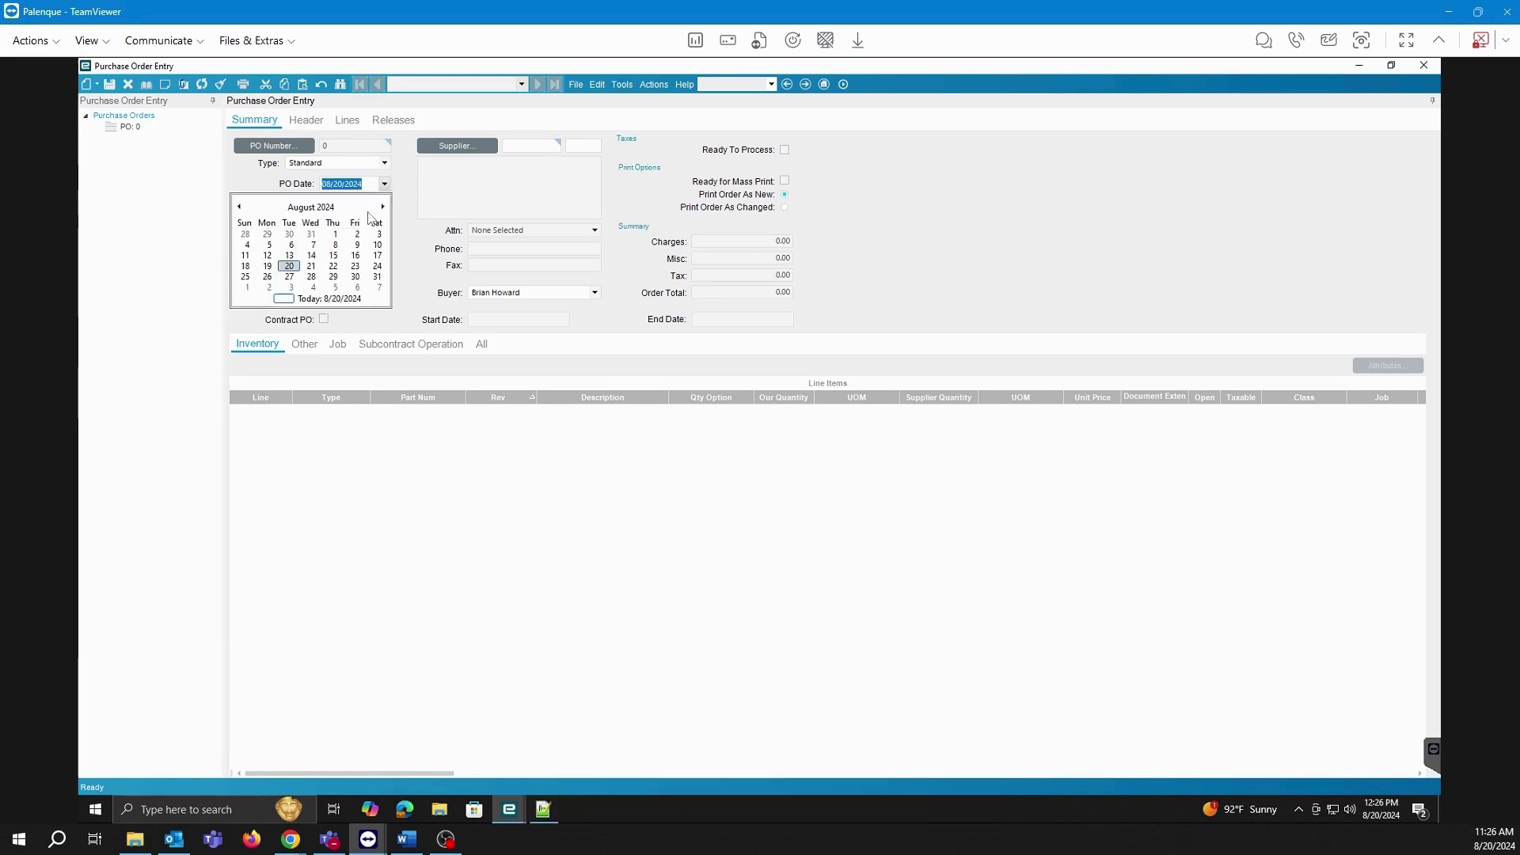
left_click(267, 273)
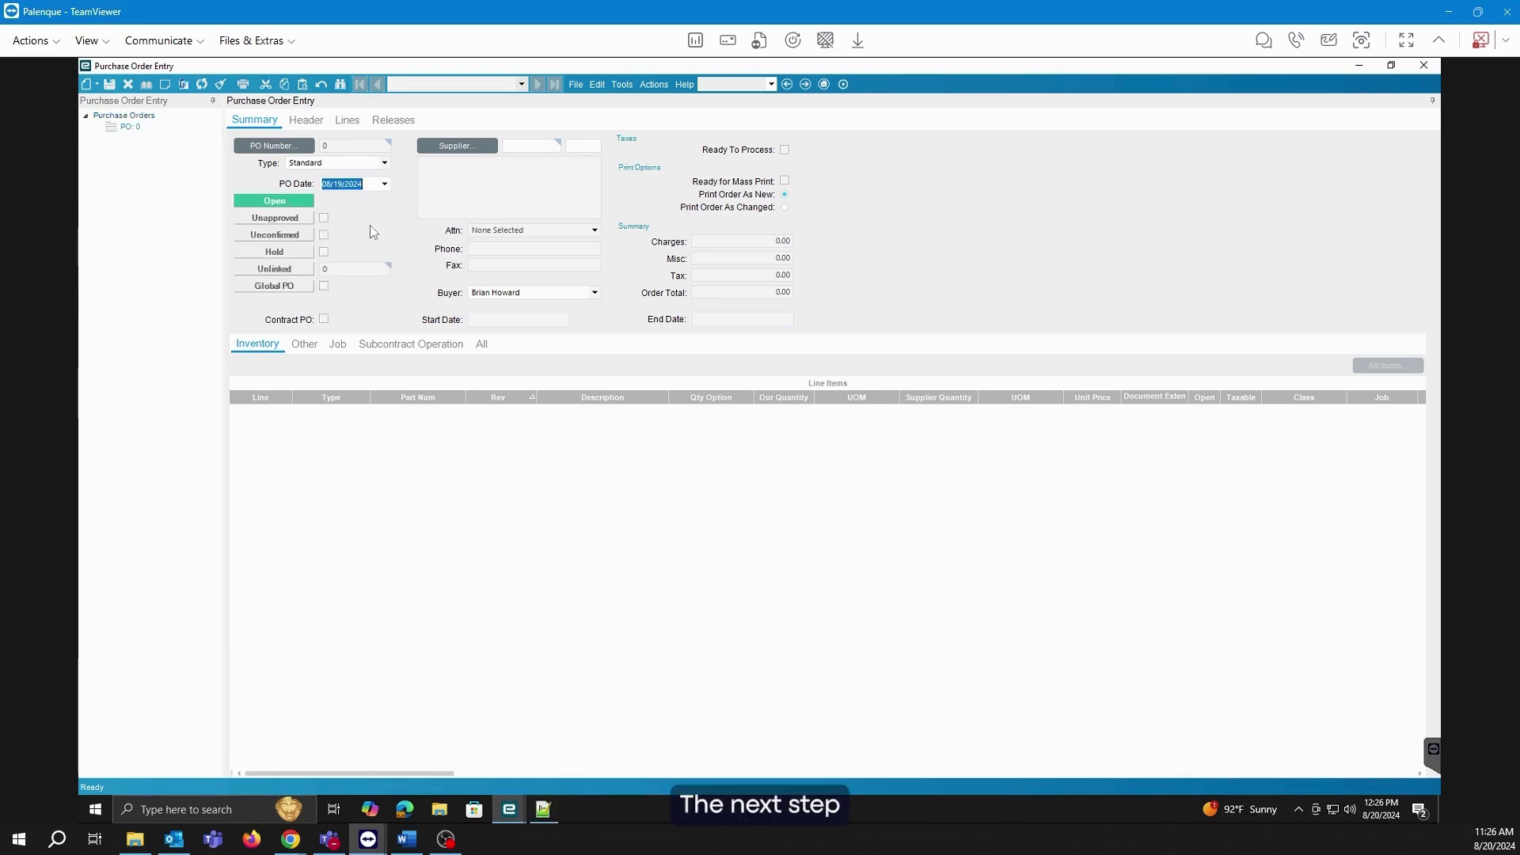
Search the supplier list and pick A-Z Metals as the order's supplier
left_click(478, 152)
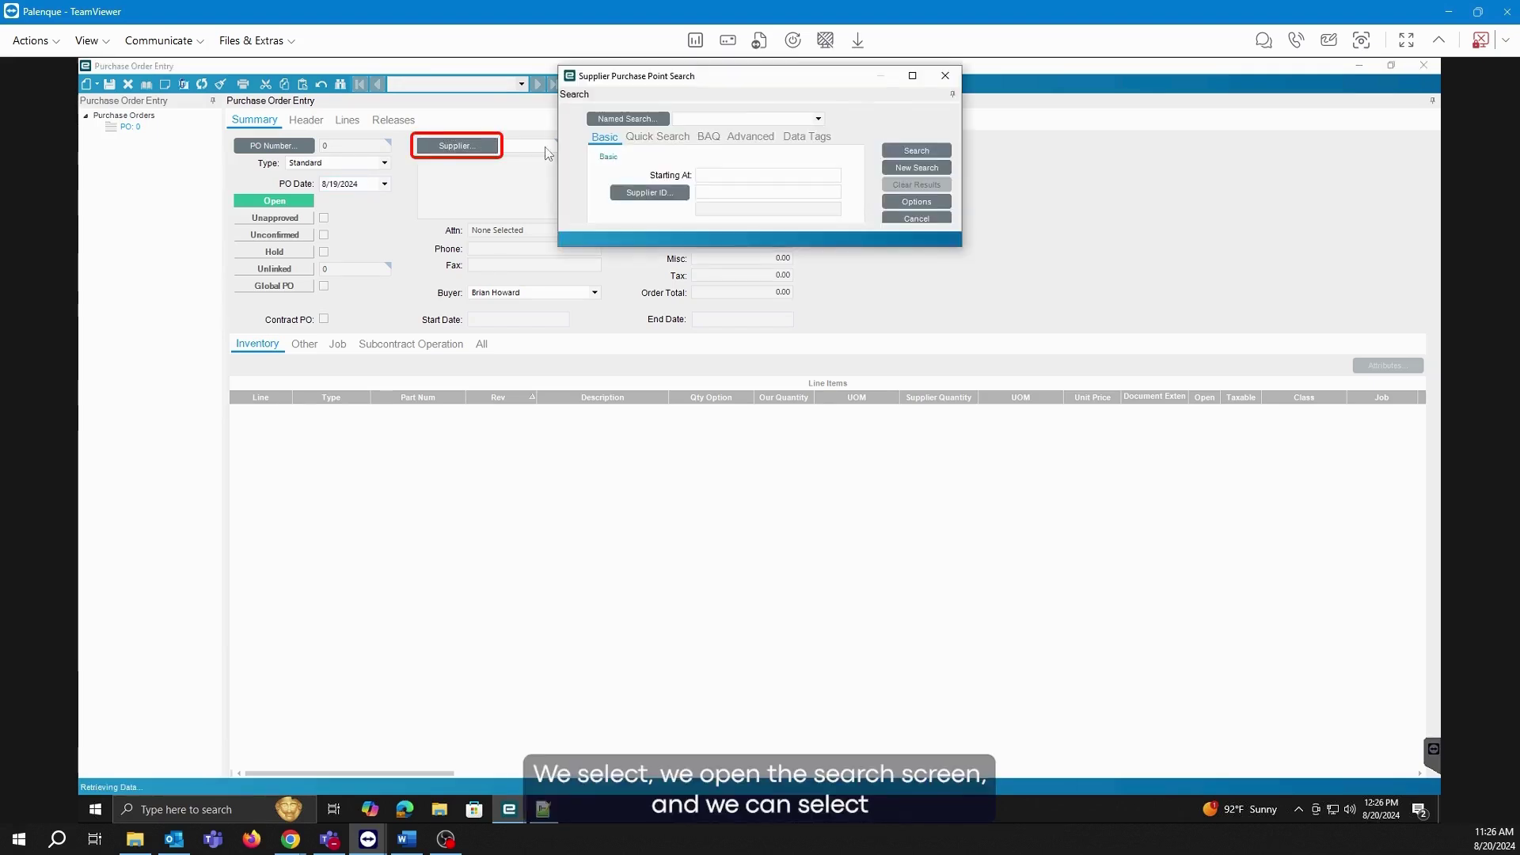
left_click(919, 152)
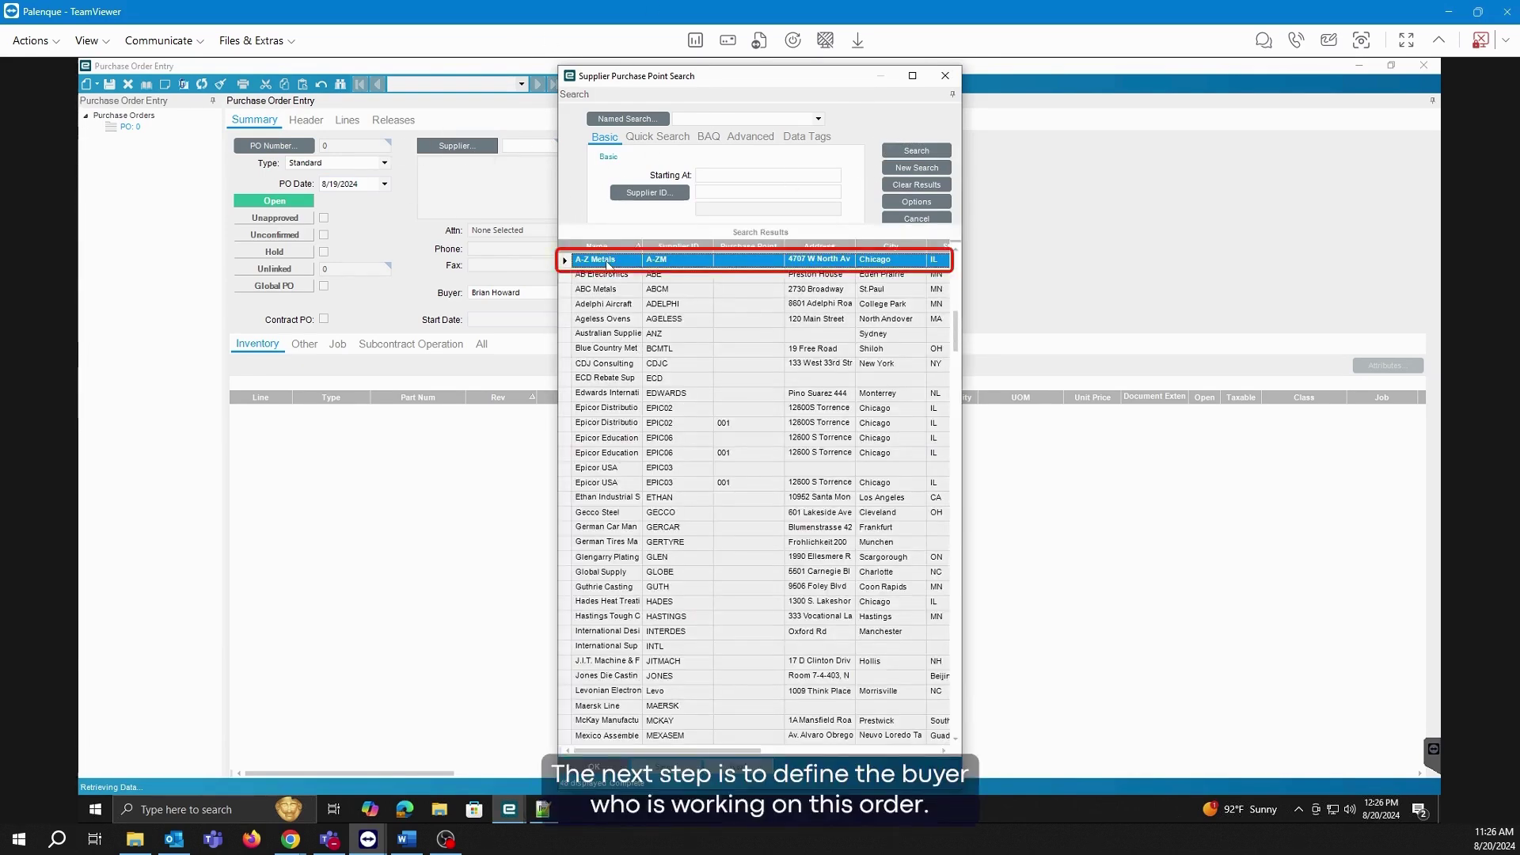
double_click(607, 261)
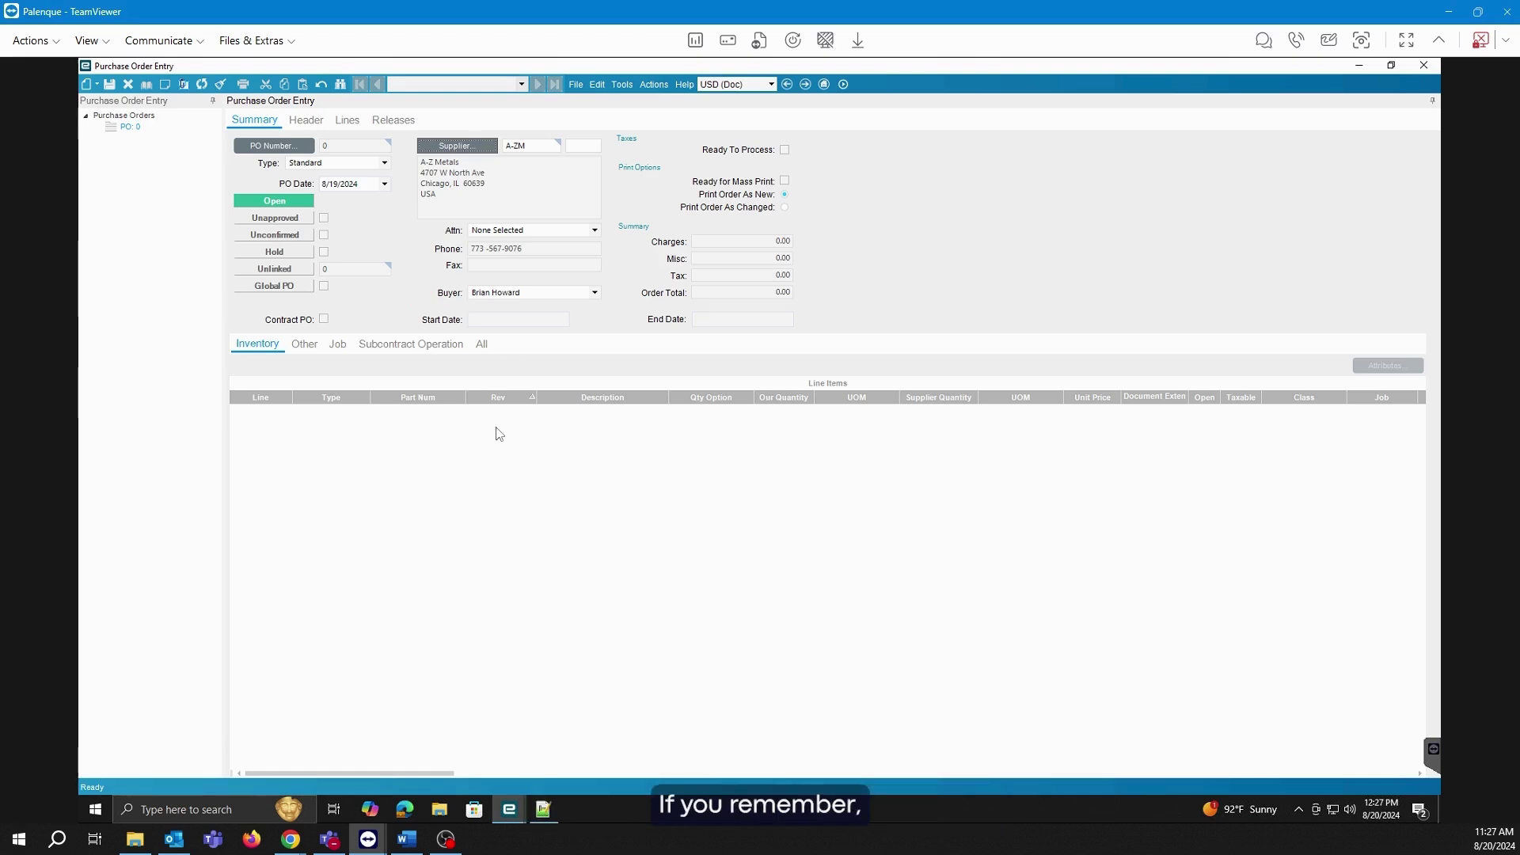
Bring up Buyer Maintenance from Purchase Management's Setup screens
mouse_move(510, 809)
left_click(356, 733)
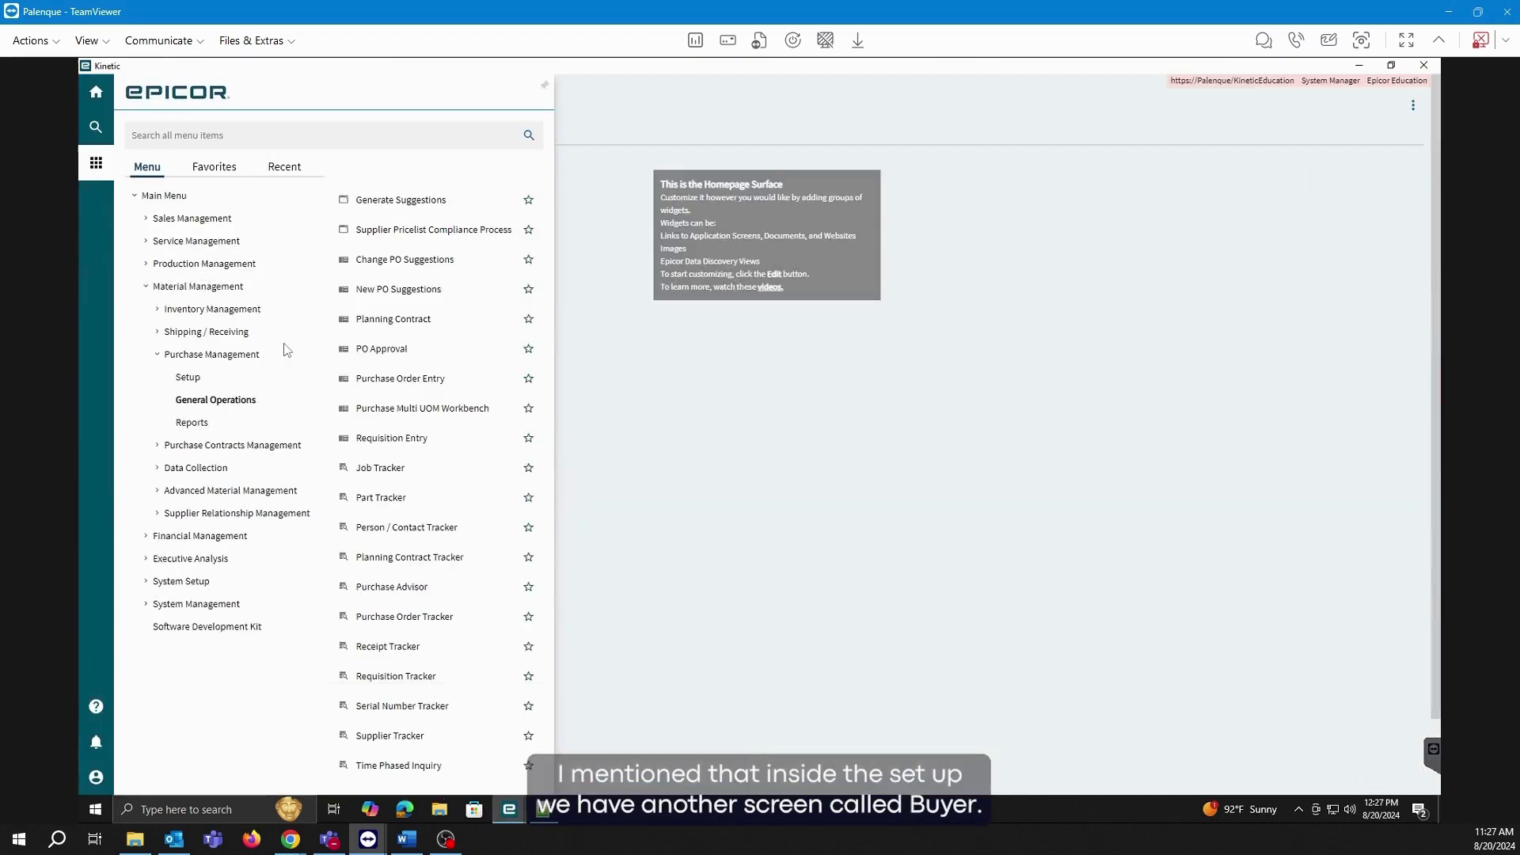
left_click(186, 380)
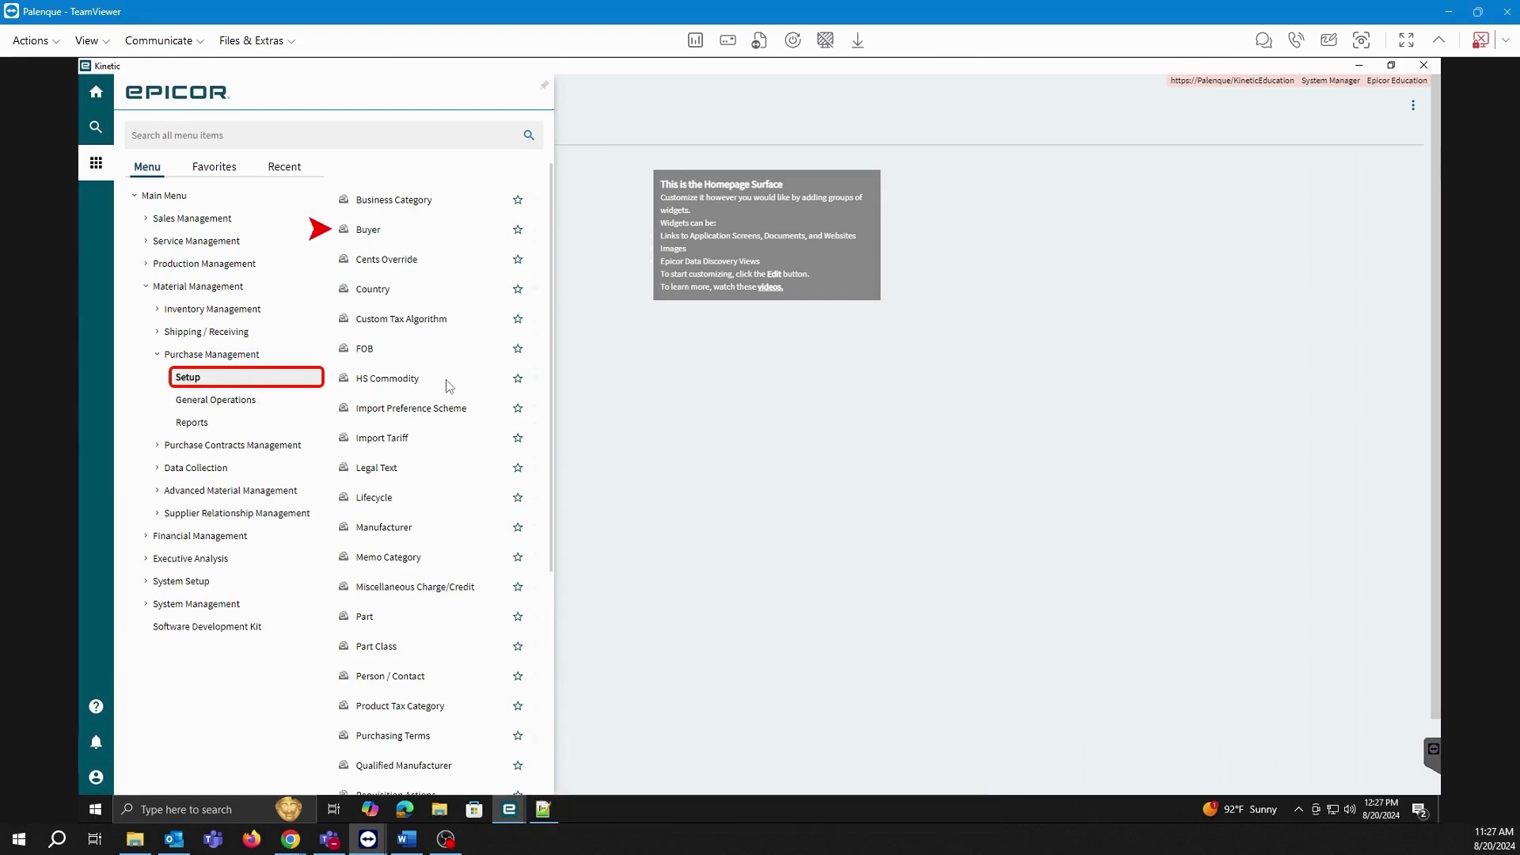
mouse_move(509, 808)
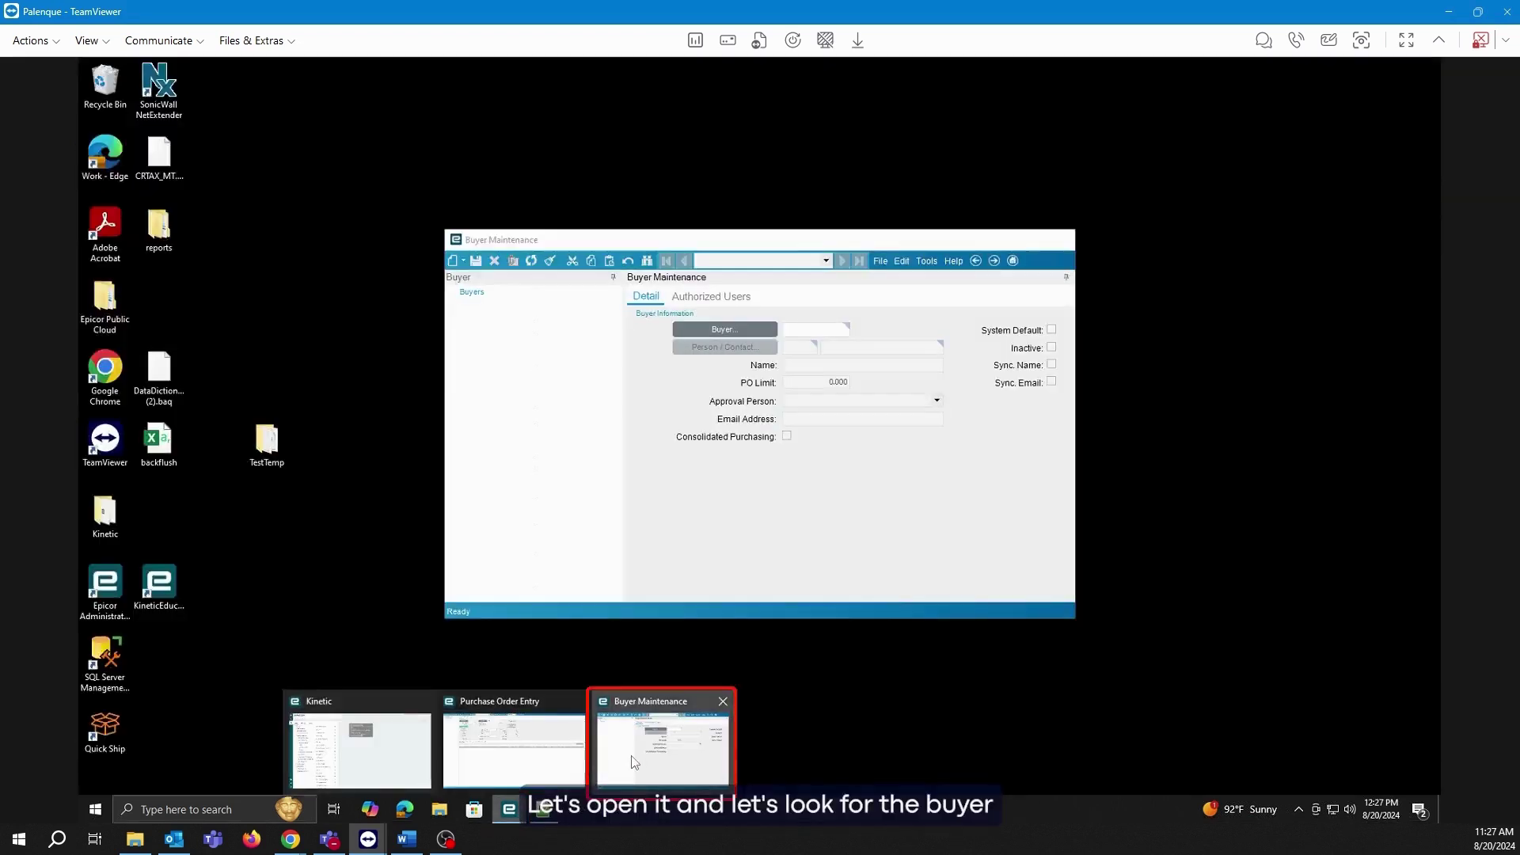
left_click(634, 762)
Load the order's buyer and review its Authorized Users, then close Buyer Maintenance
left_click(720, 332)
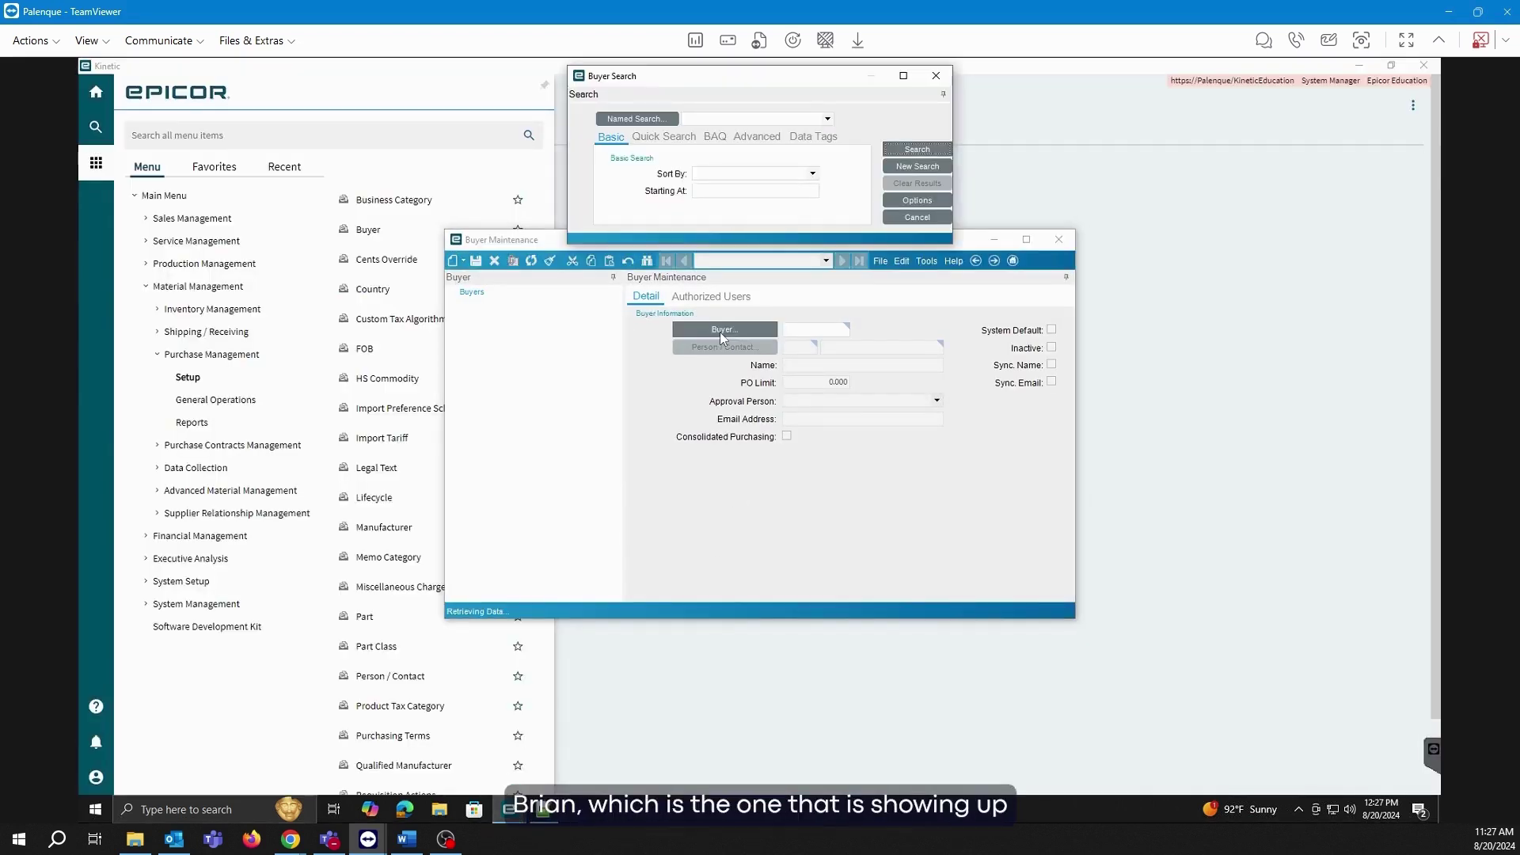
left_click(929, 152)
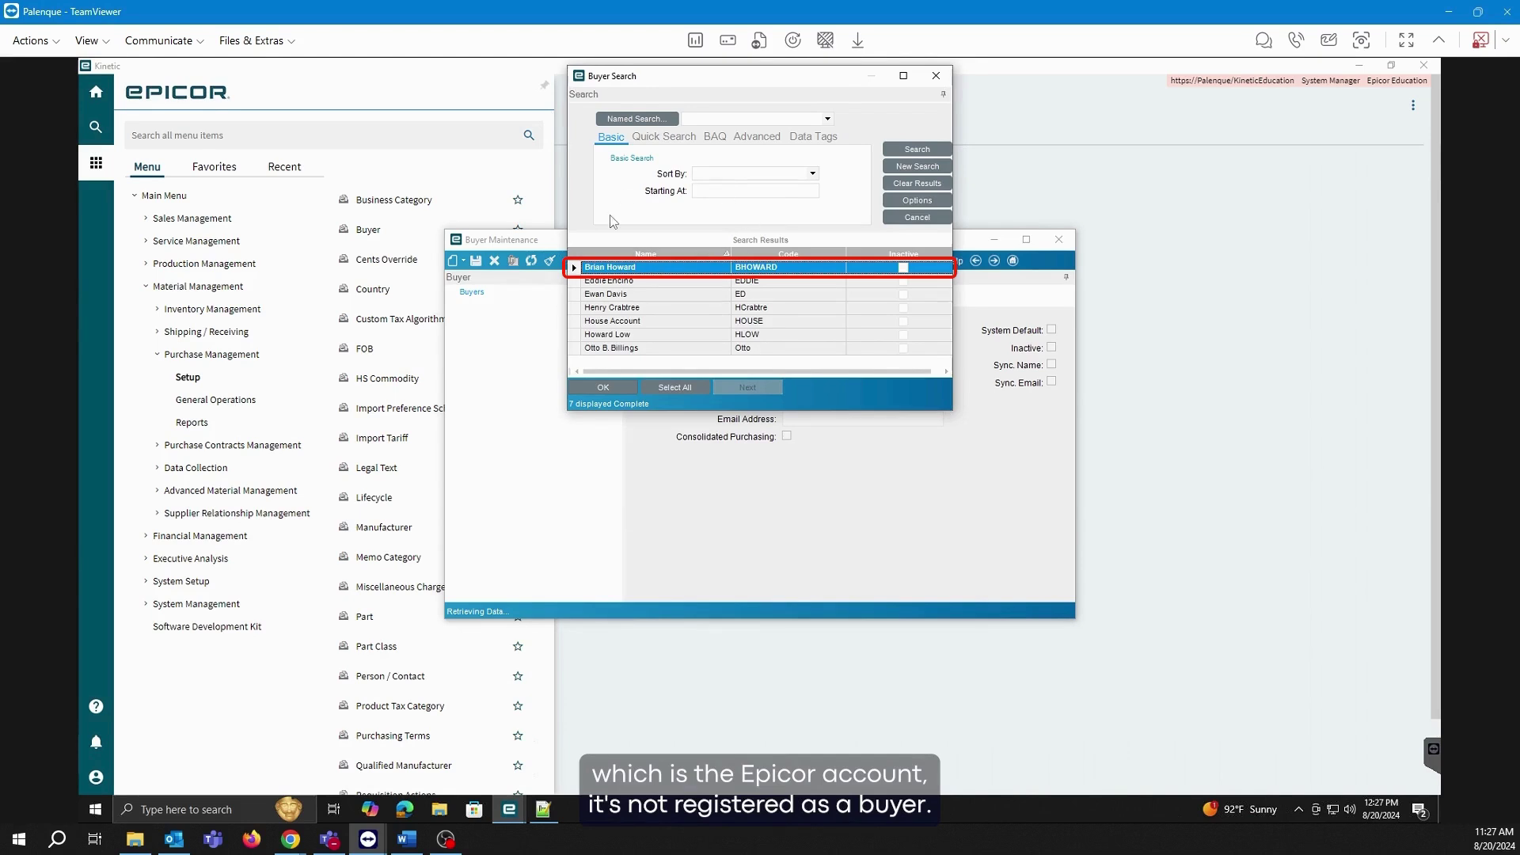
double_click(626, 269)
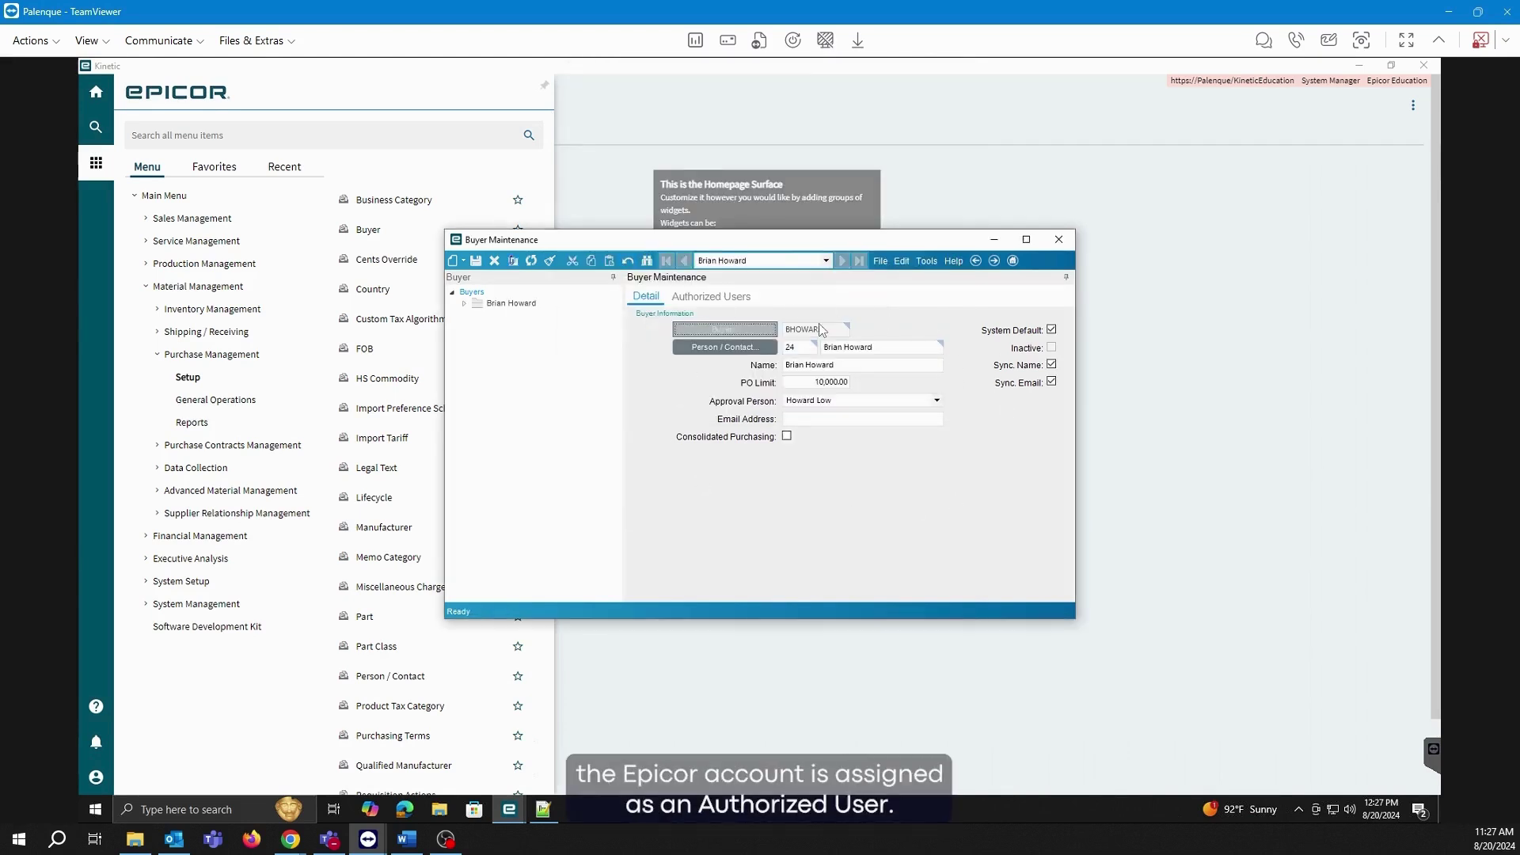
left_click(723, 301)
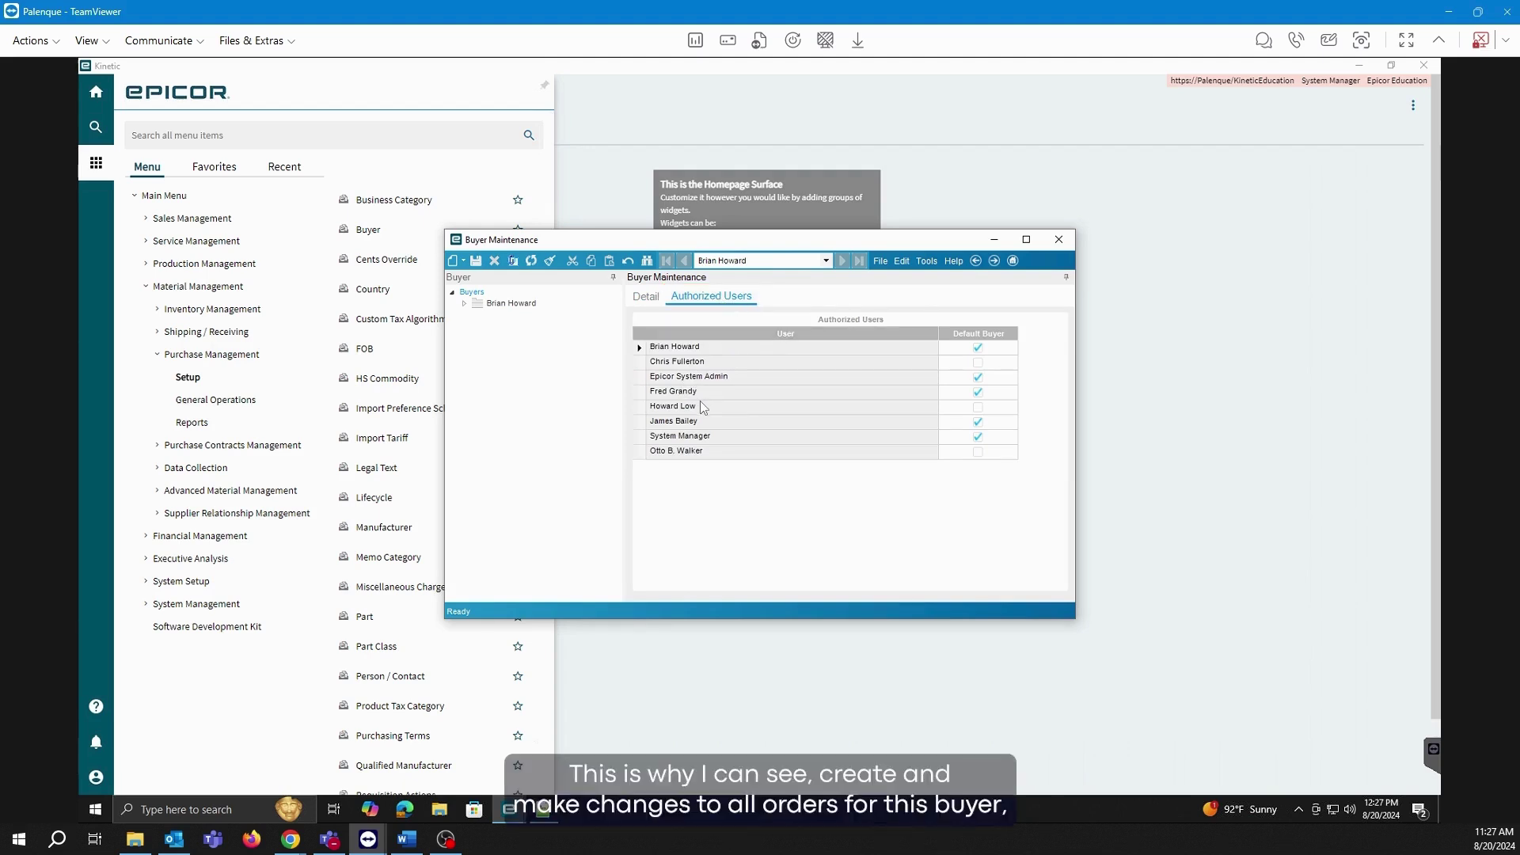
left_click(647, 298)
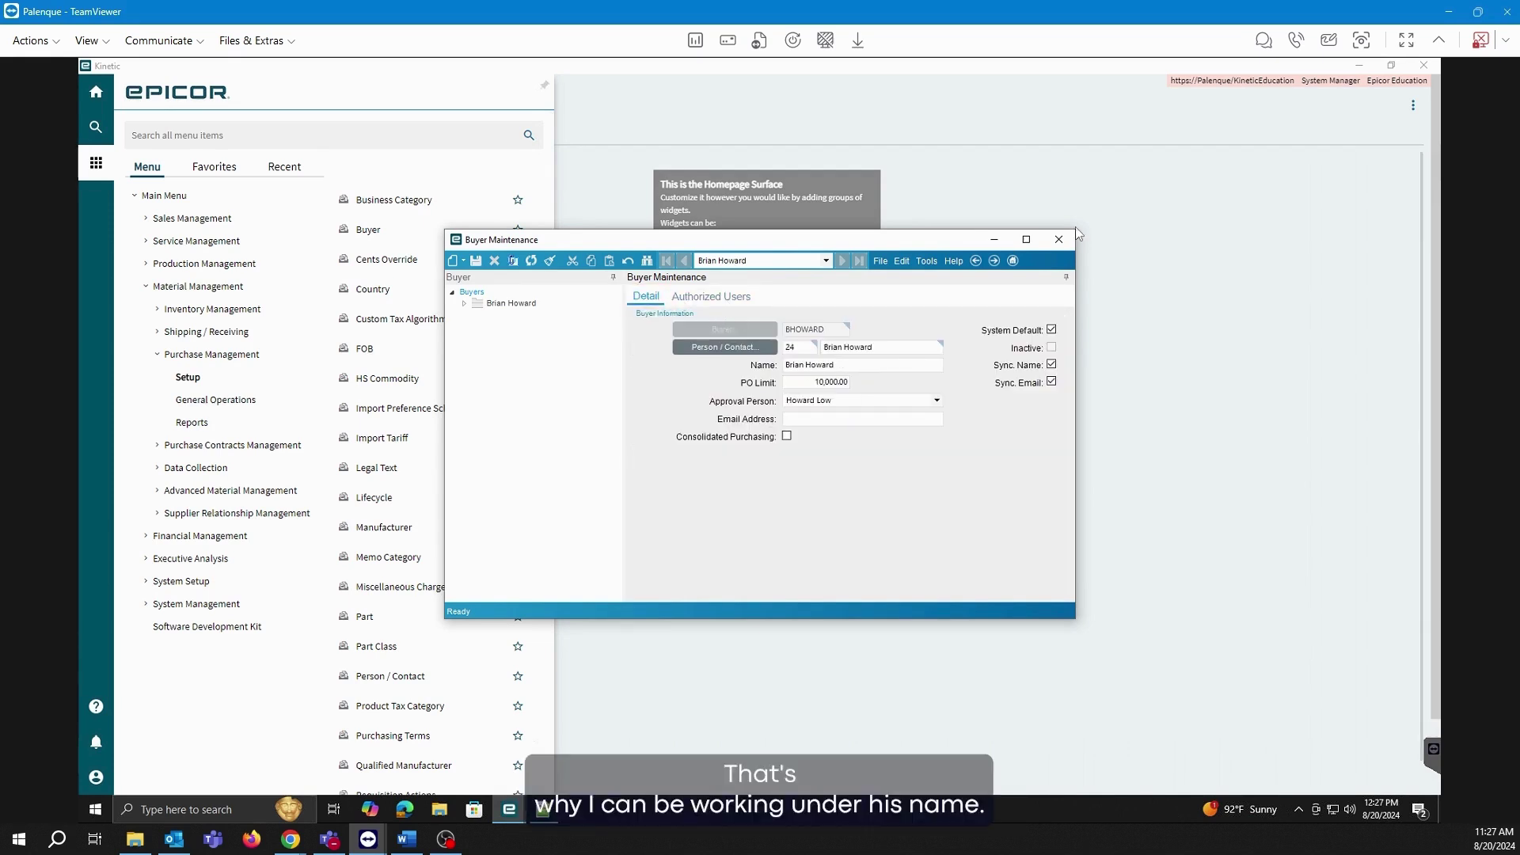
left_click(1057, 241)
Save the new purchase order so it is assigned PO number 4246
mouse_move(509, 809)
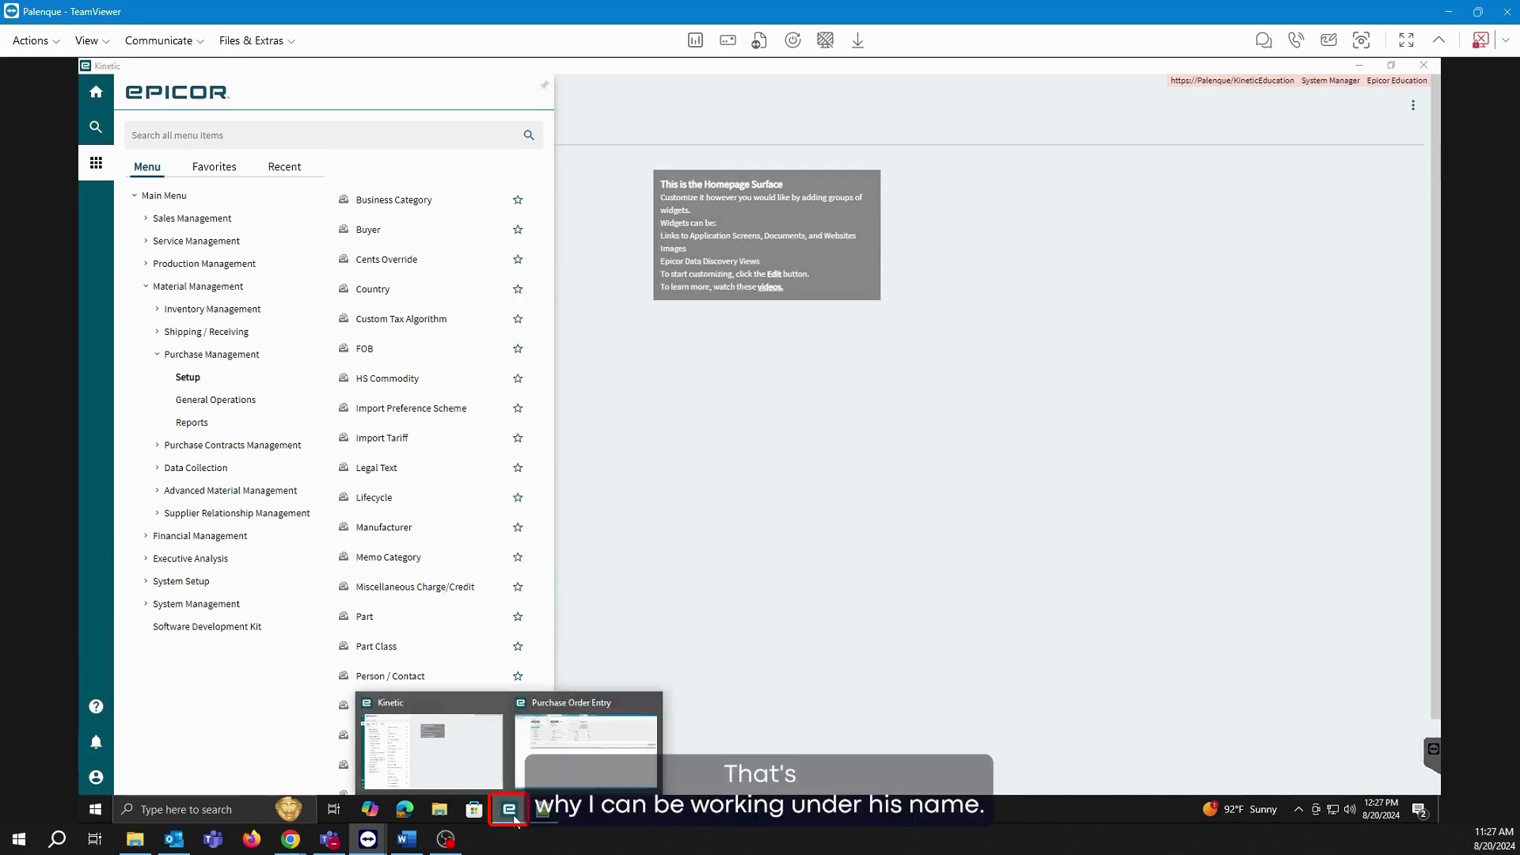
left_click(582, 760)
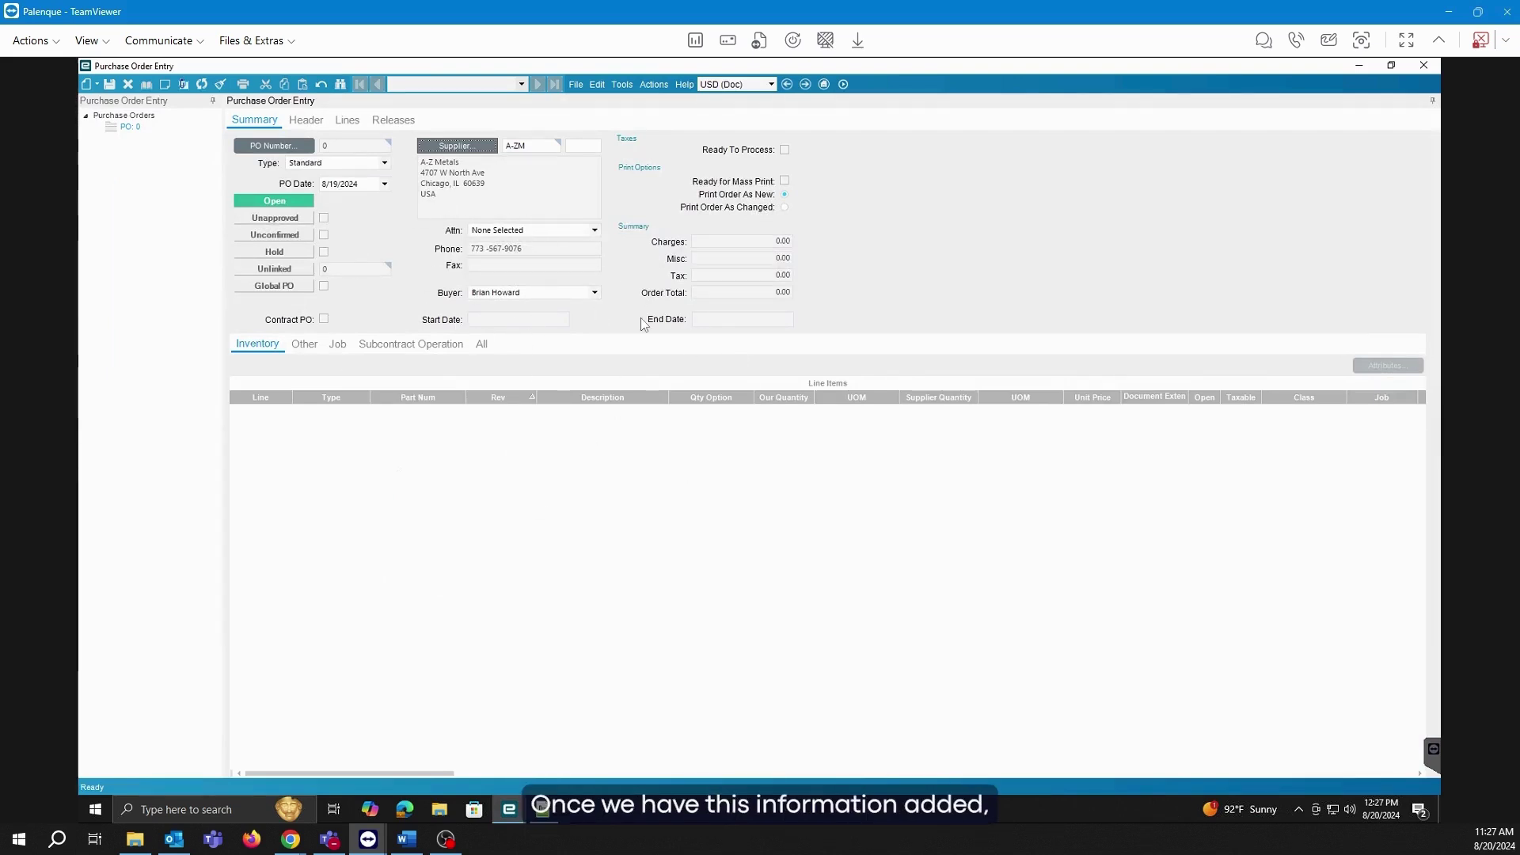
left_click(108, 85)
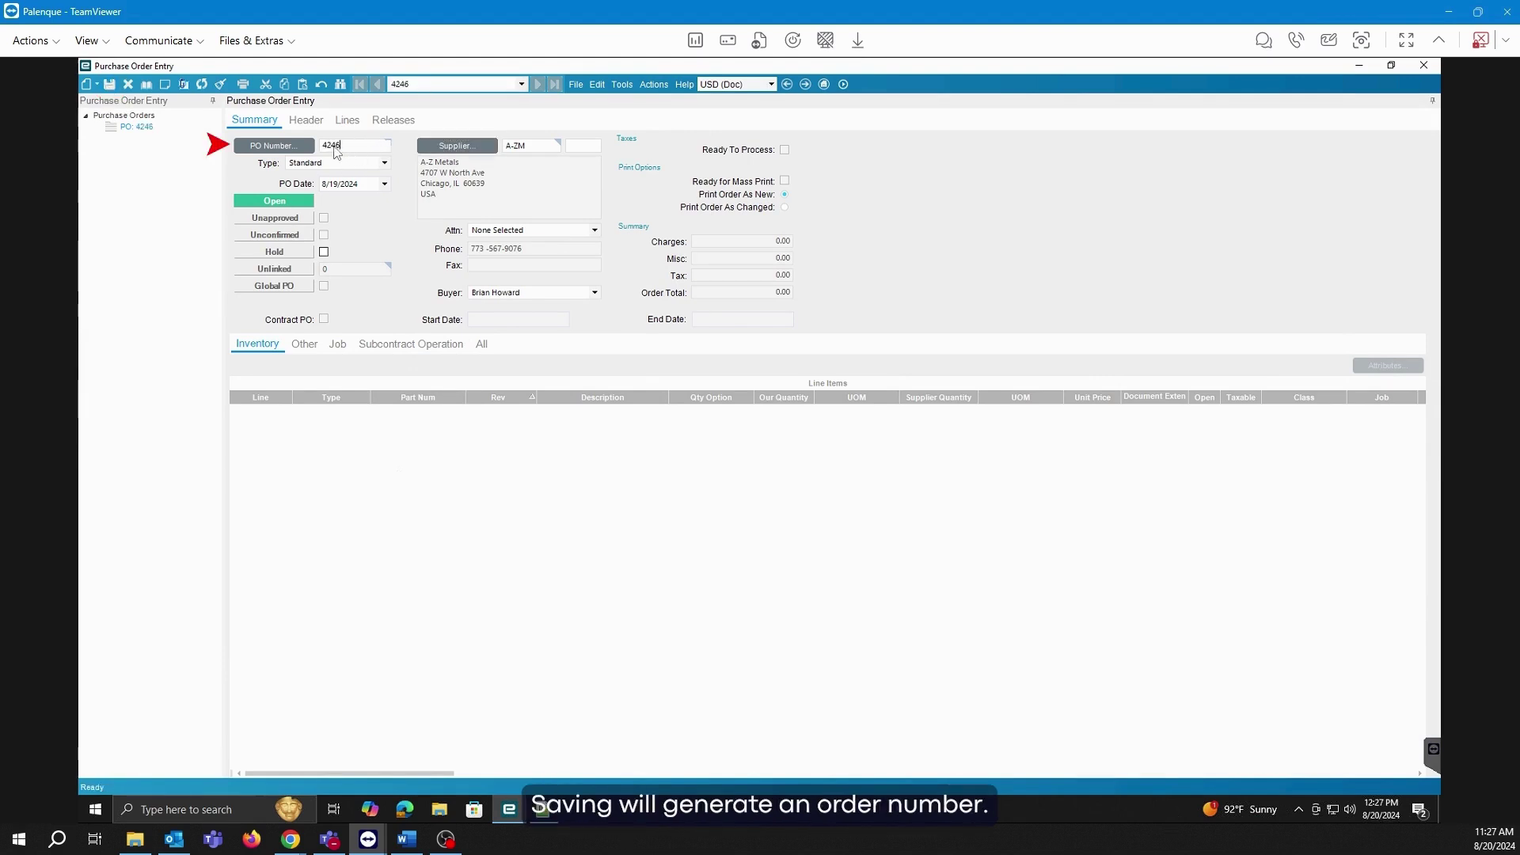
left_click_drag(342, 150, 317, 152)
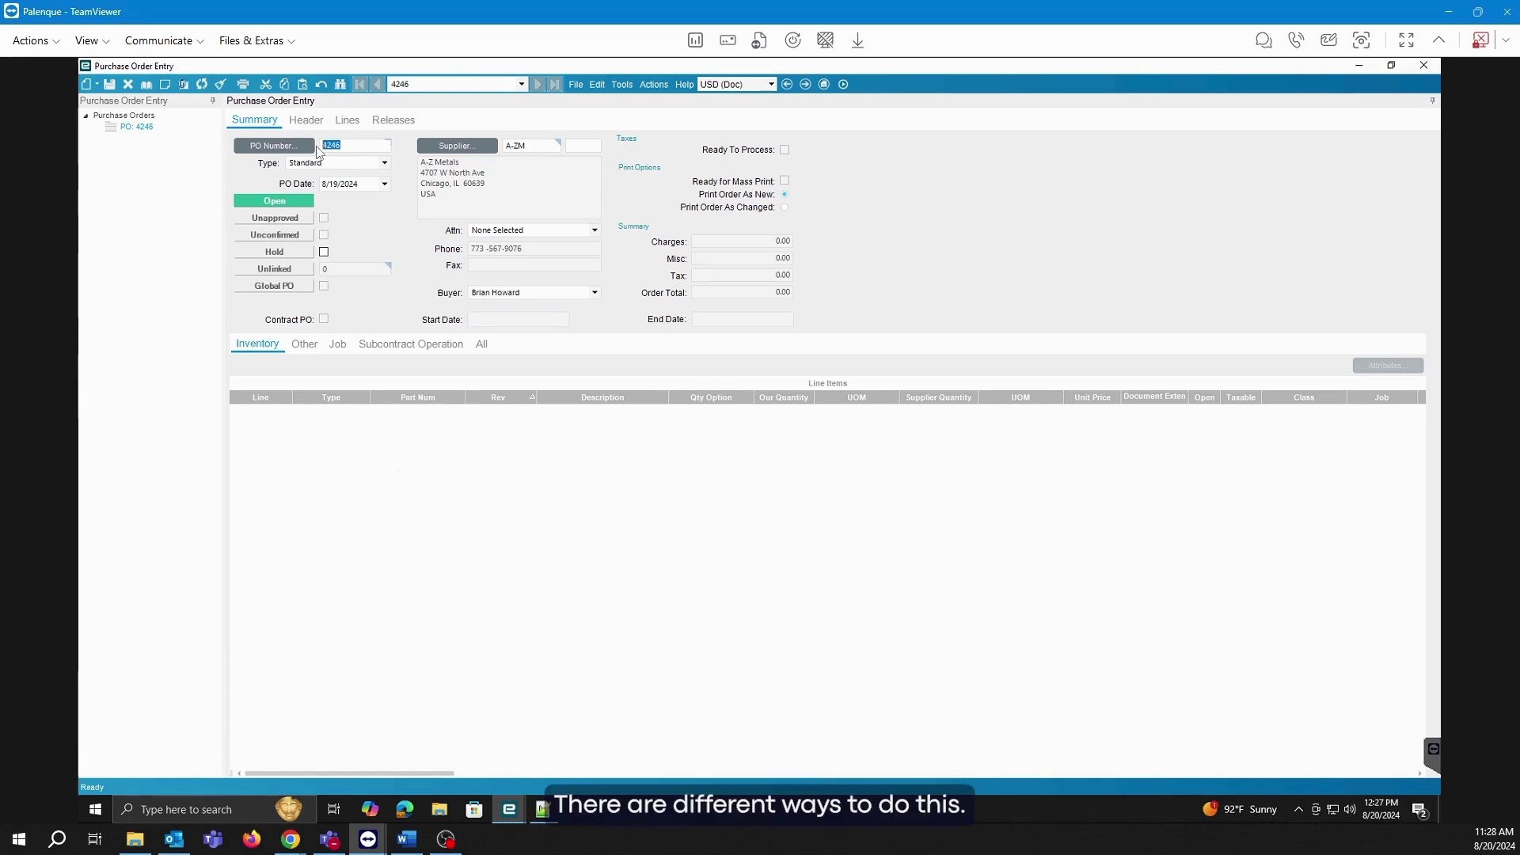
left_click(97, 84)
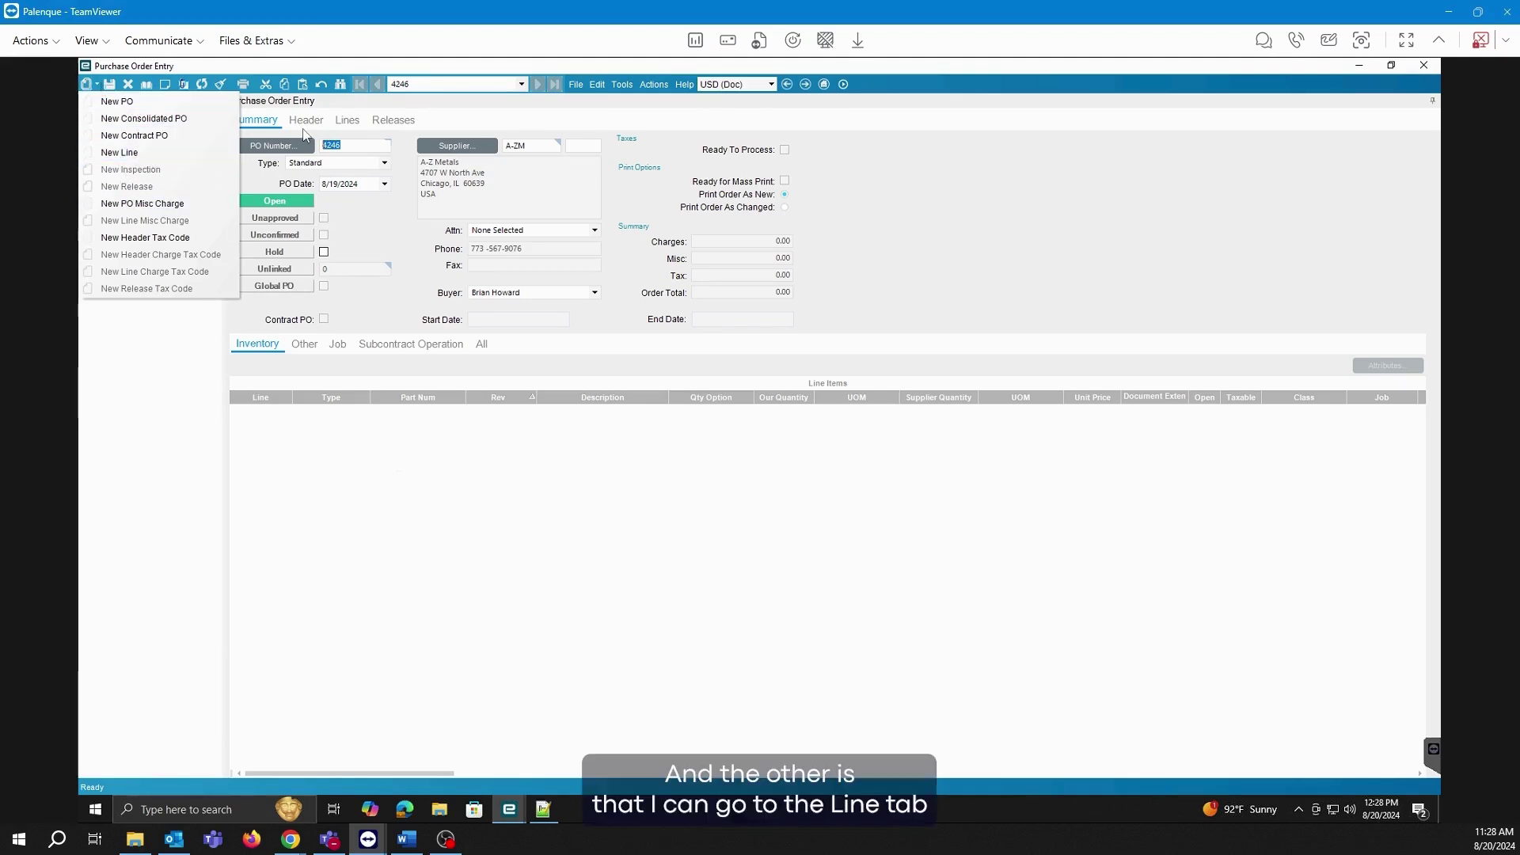
Add a new line to PO 4246 using part 001_PPCons
left_click(349, 121)
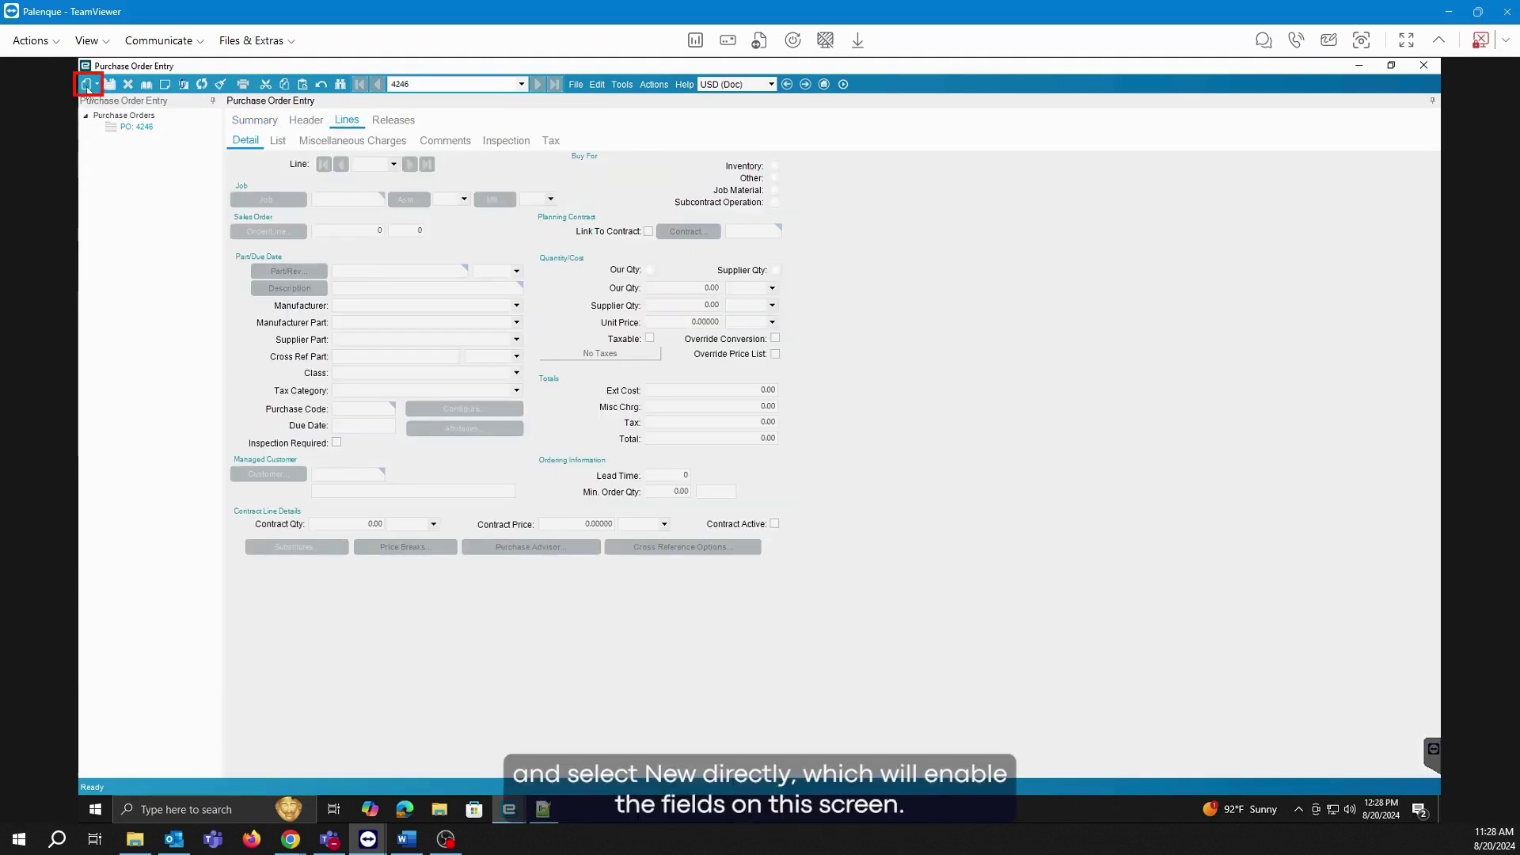
left_click(87, 85)
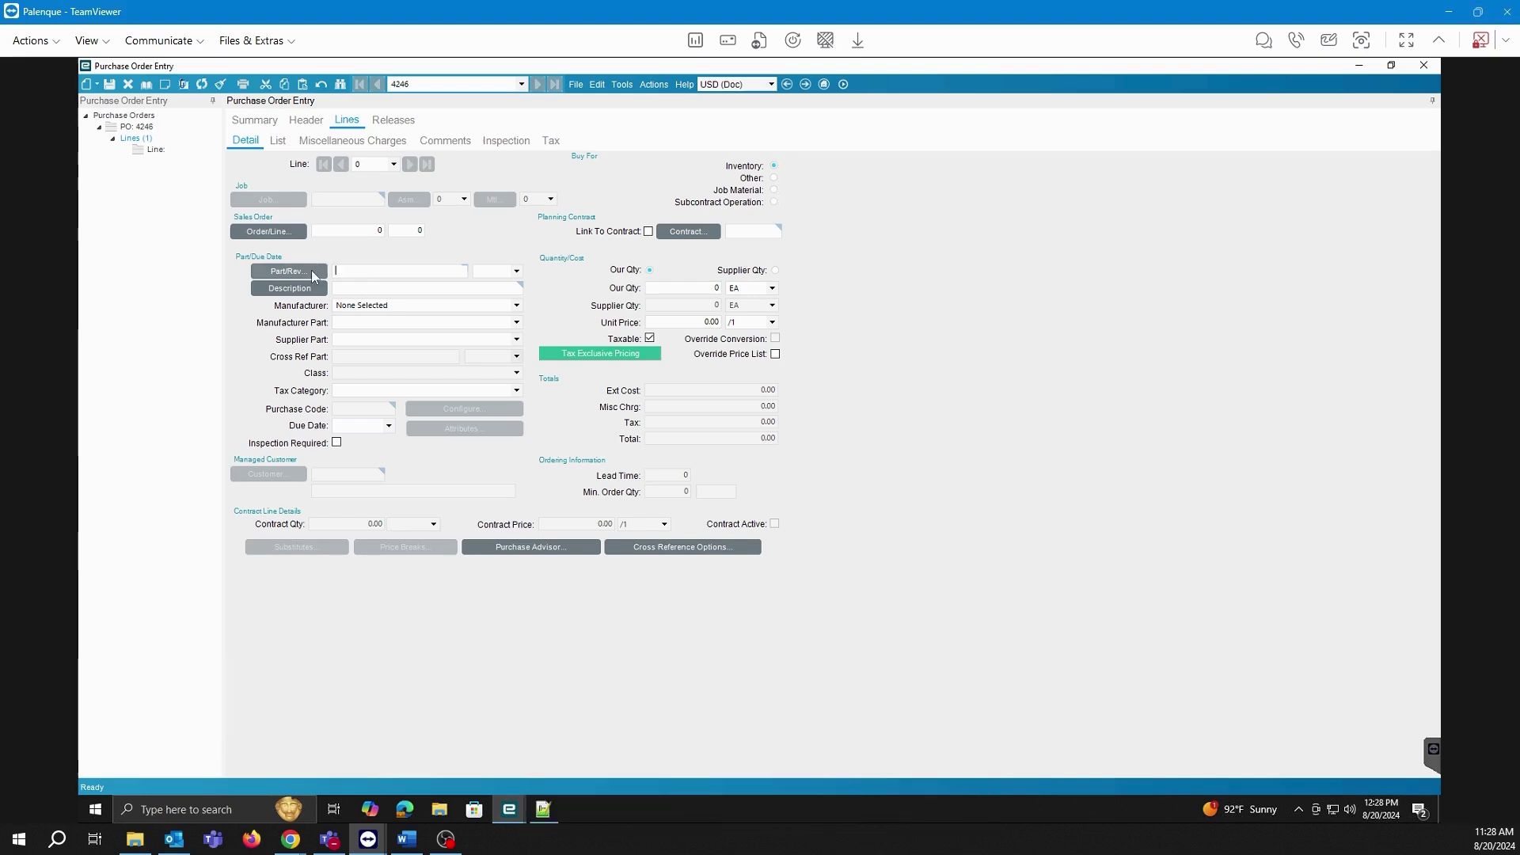
left_click(311, 269)
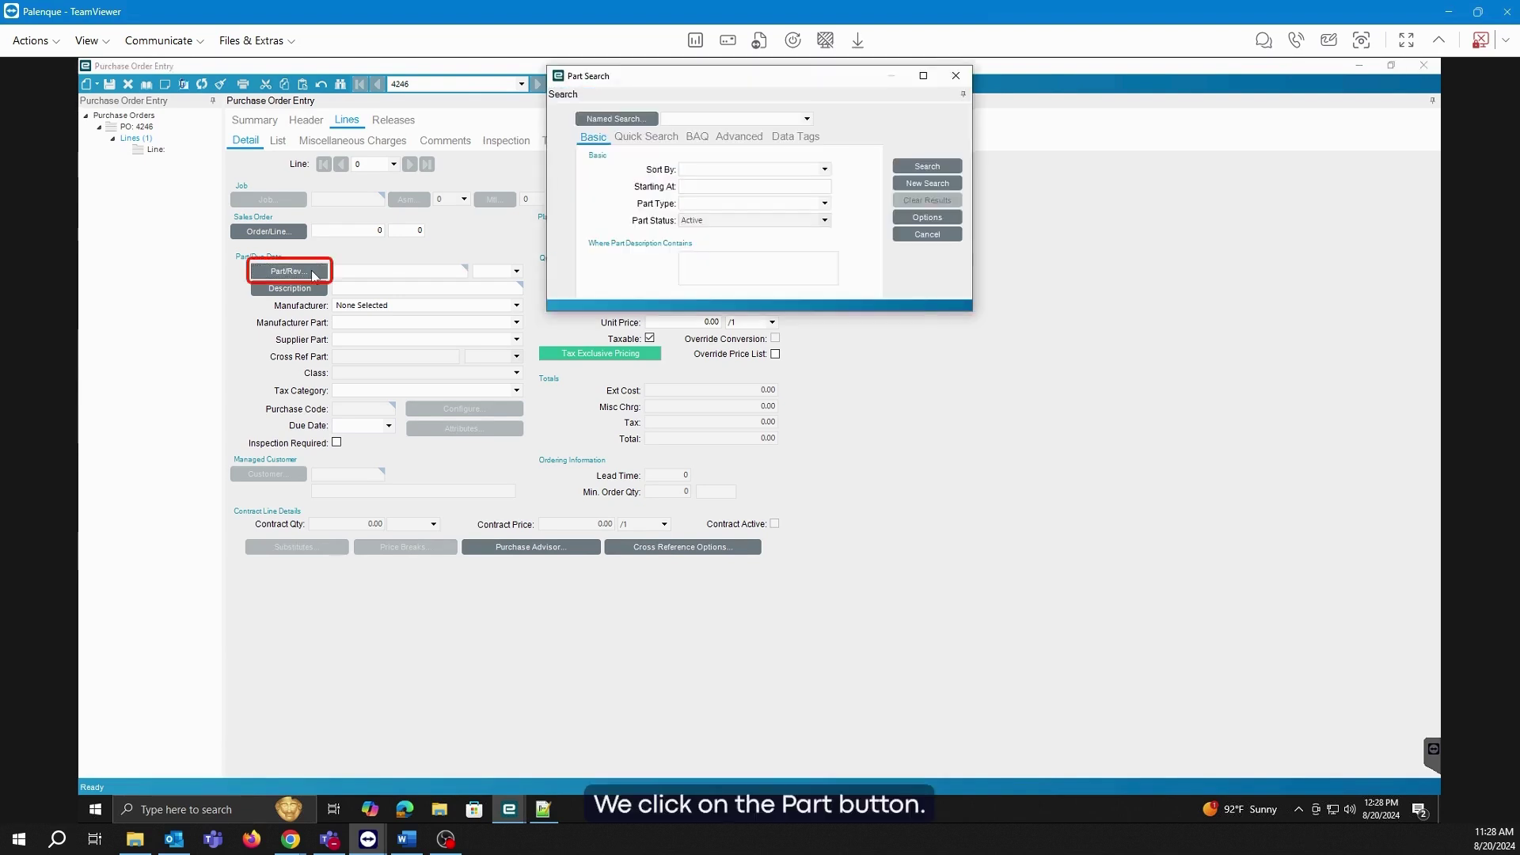
left_click(954, 75)
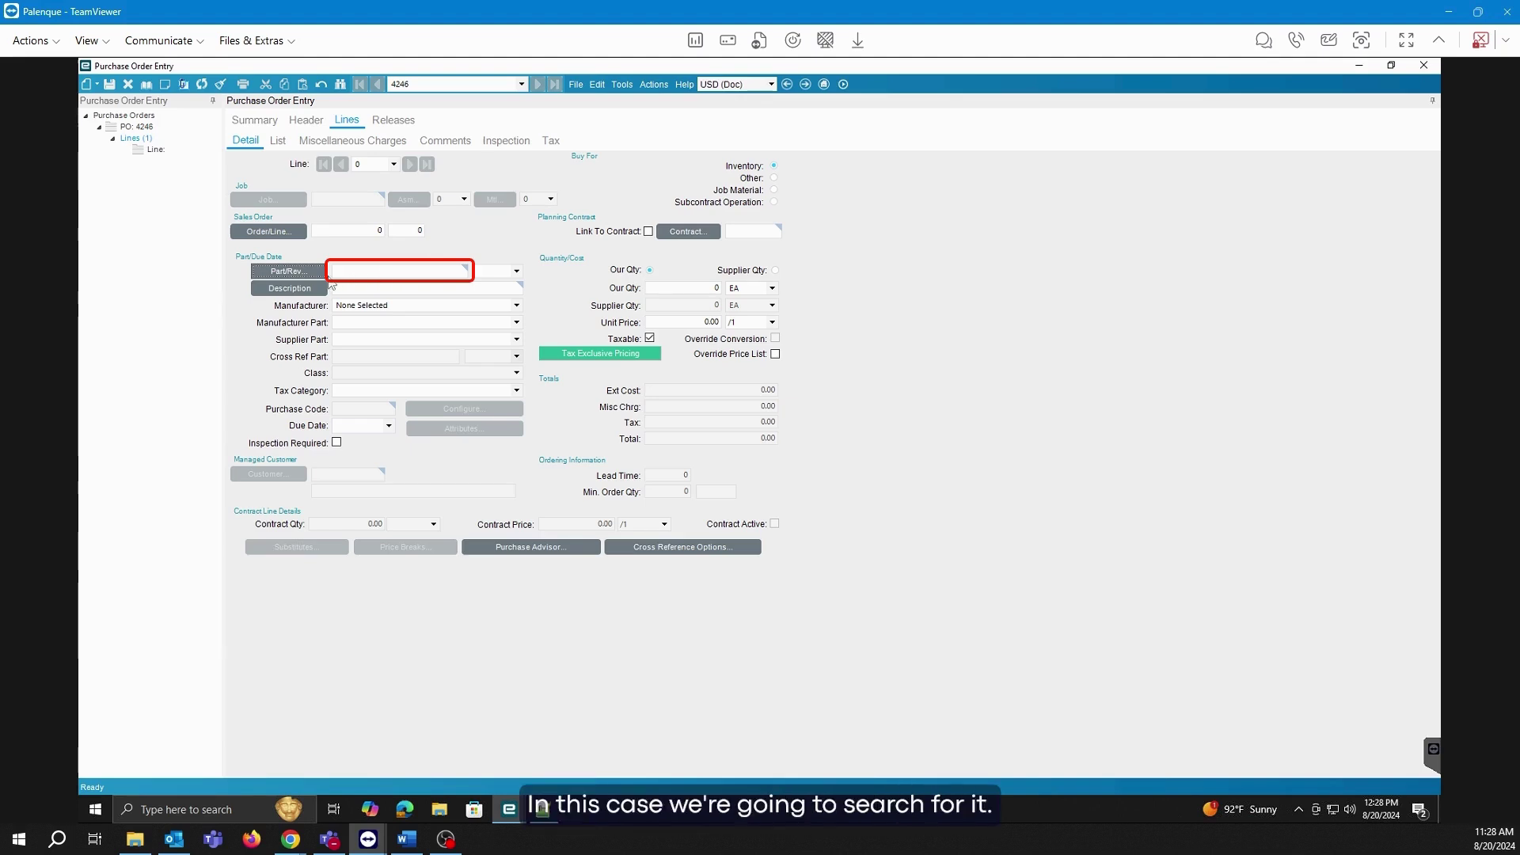
left_click(295, 272)
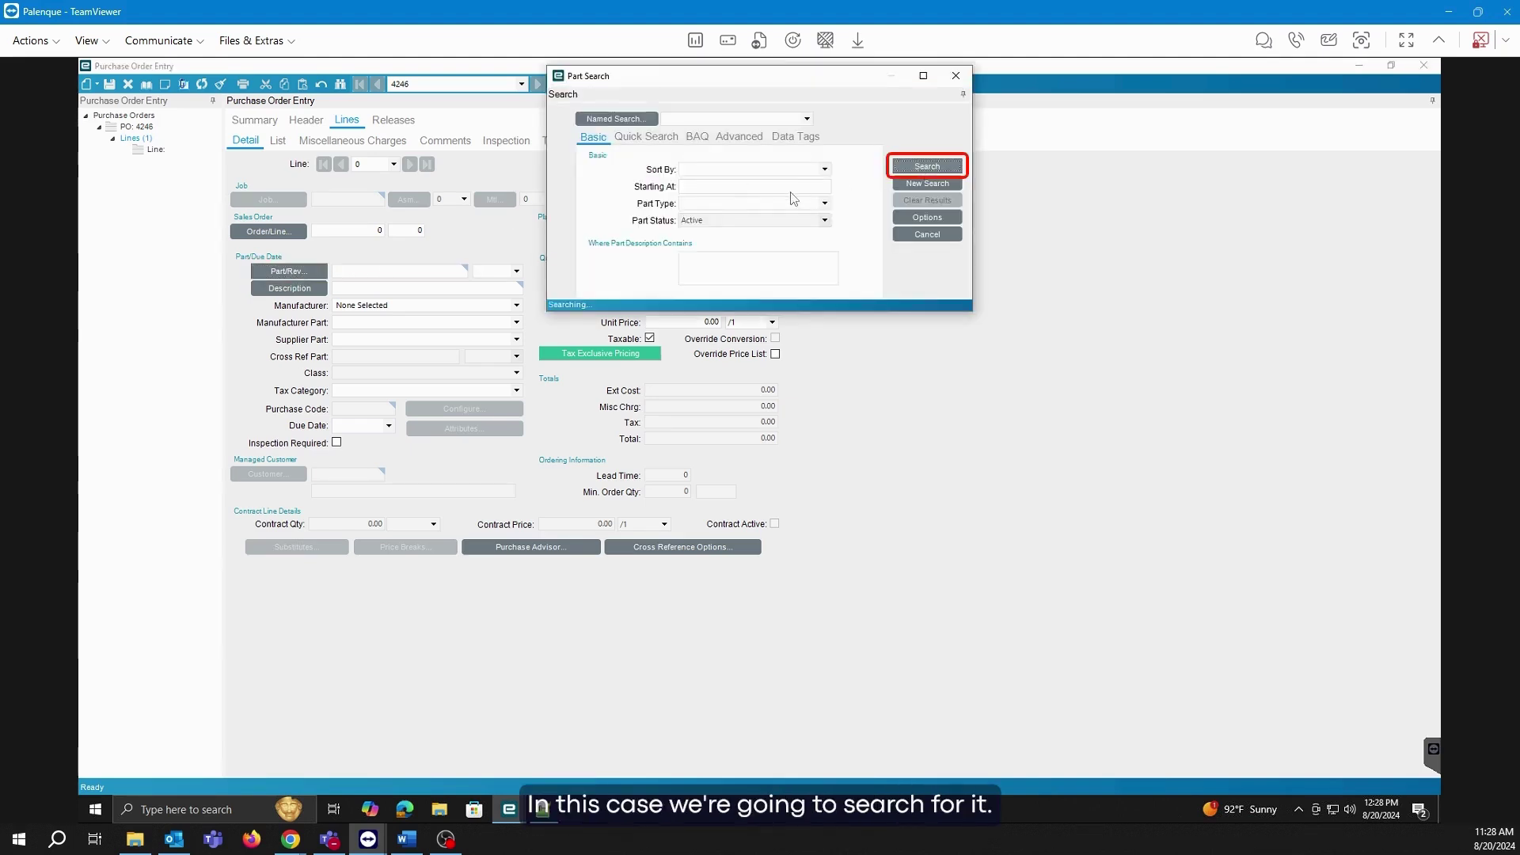
double_click(608, 353)
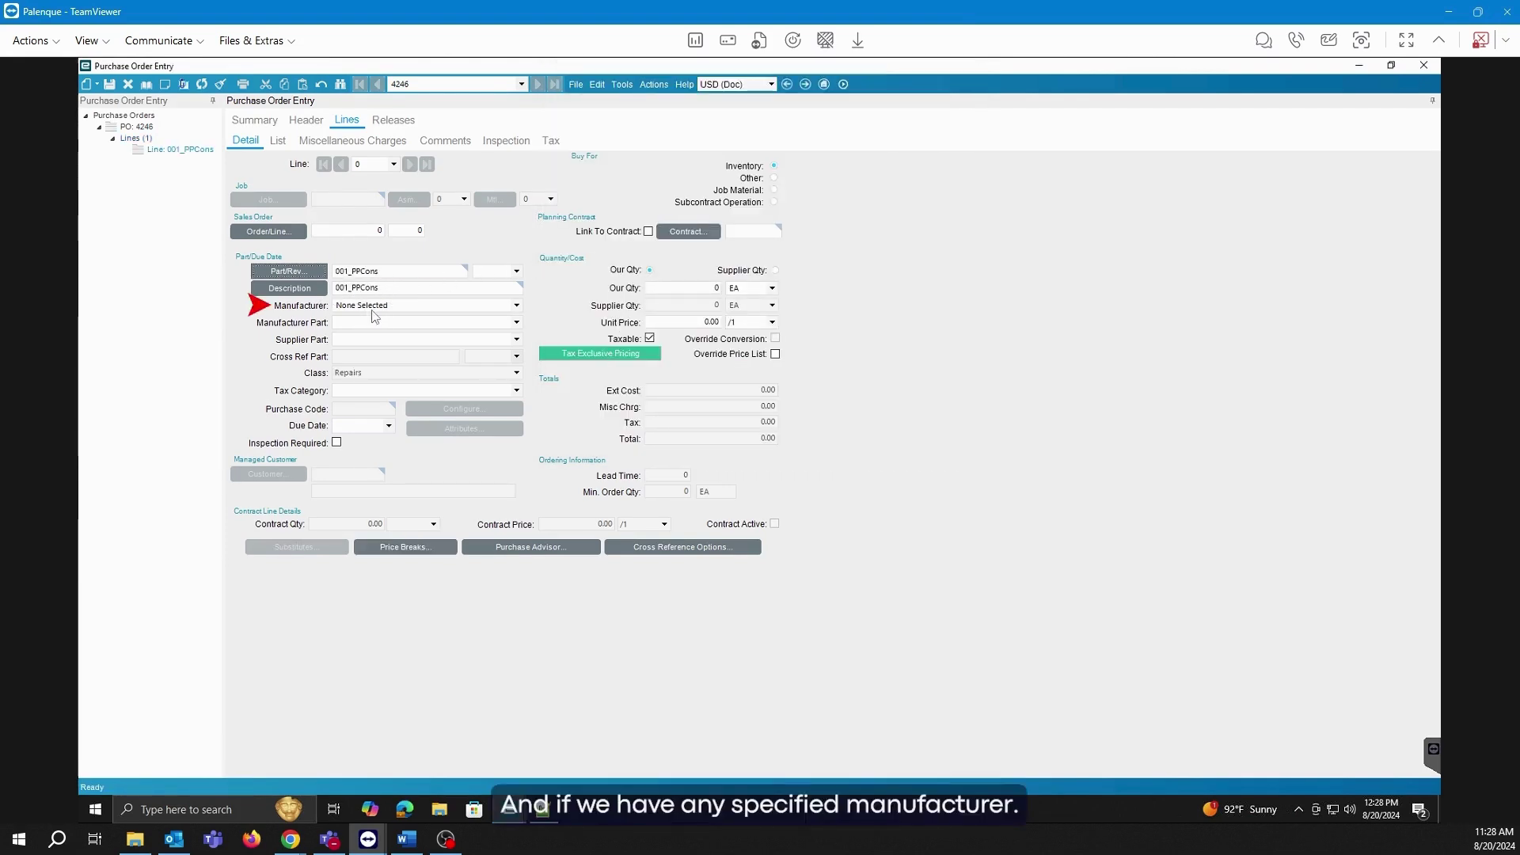
Enter quantity 10 and unit price 15.00 on the line, giving 150.00 extended cost
left_click(712, 289)
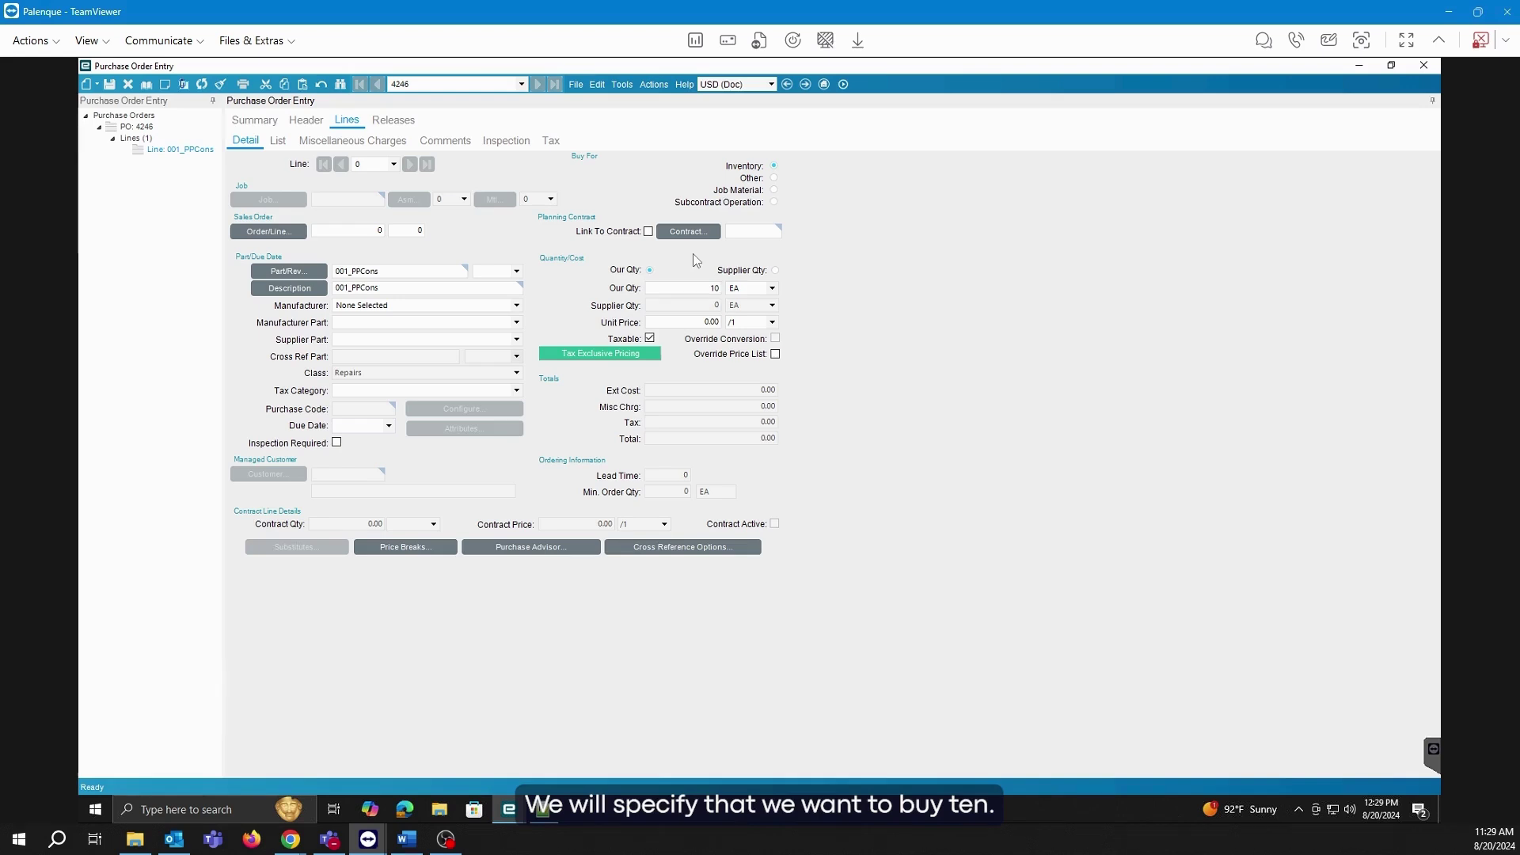
left_click(685, 324)
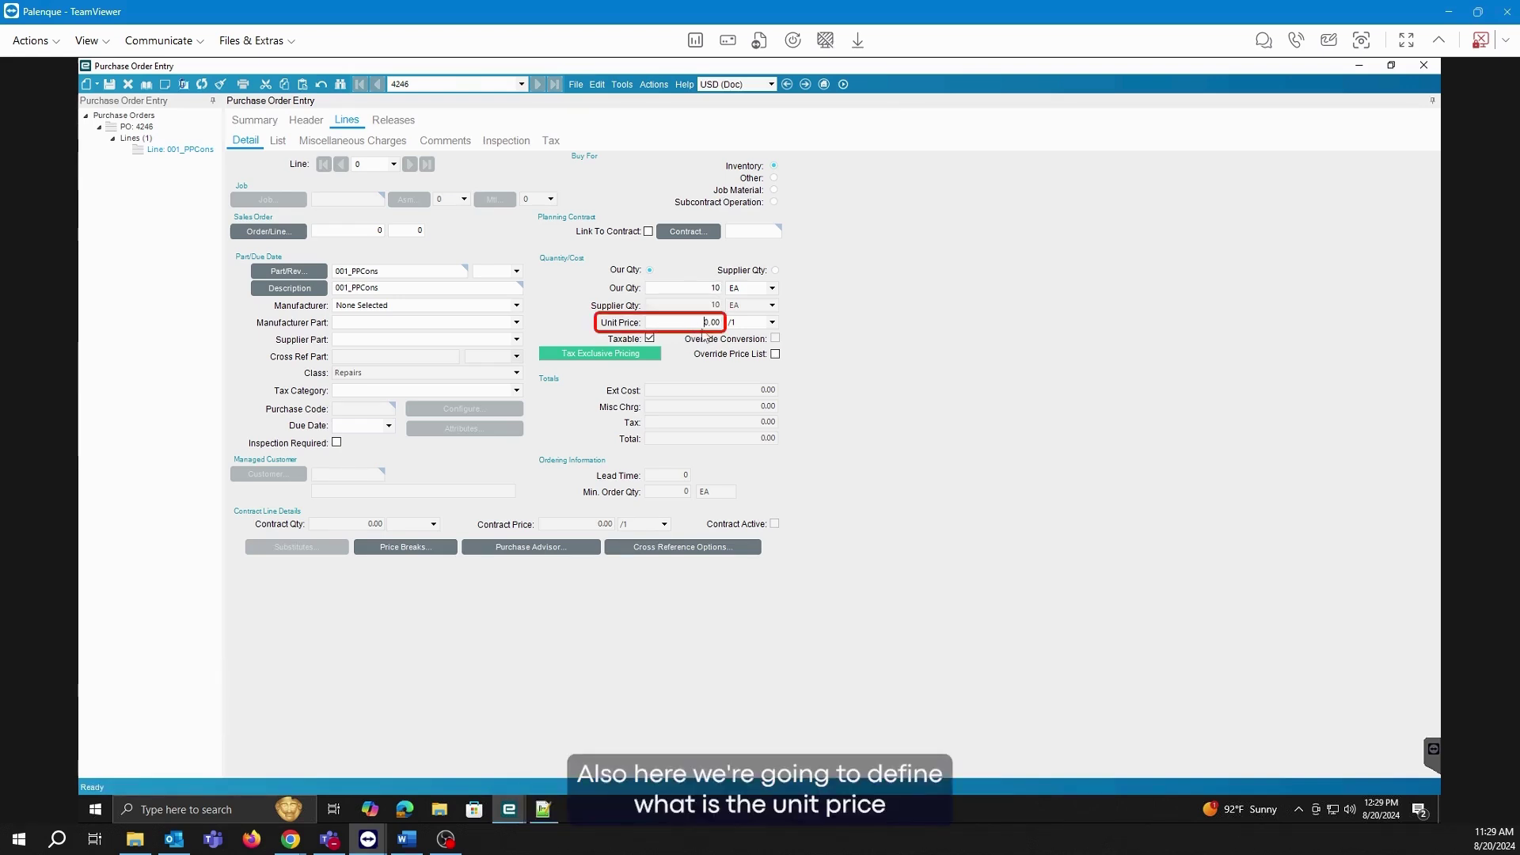
left_click_drag(700, 324, 723, 324)
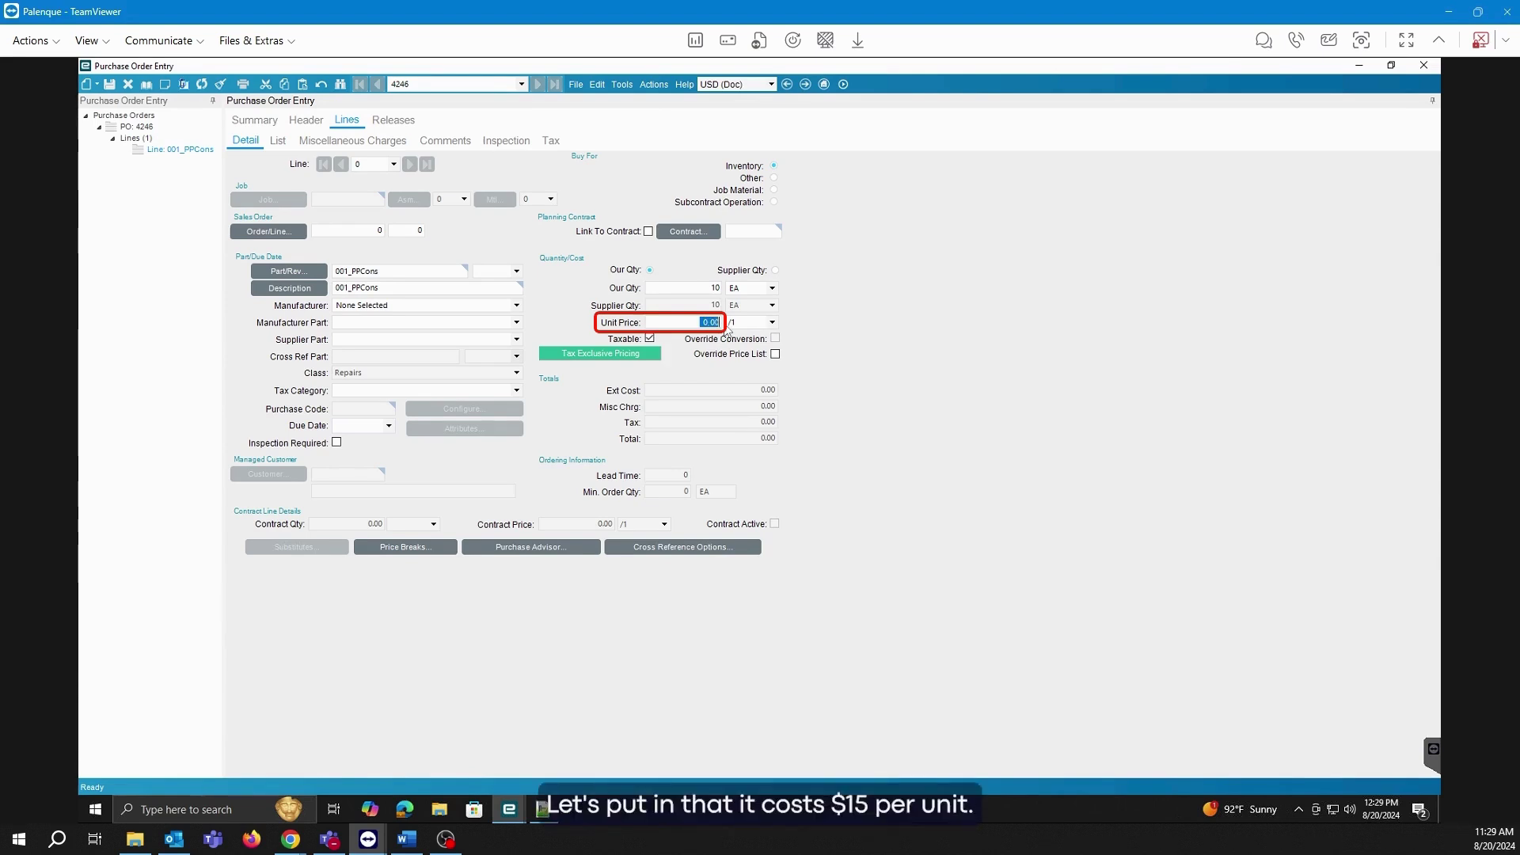
type("15.")
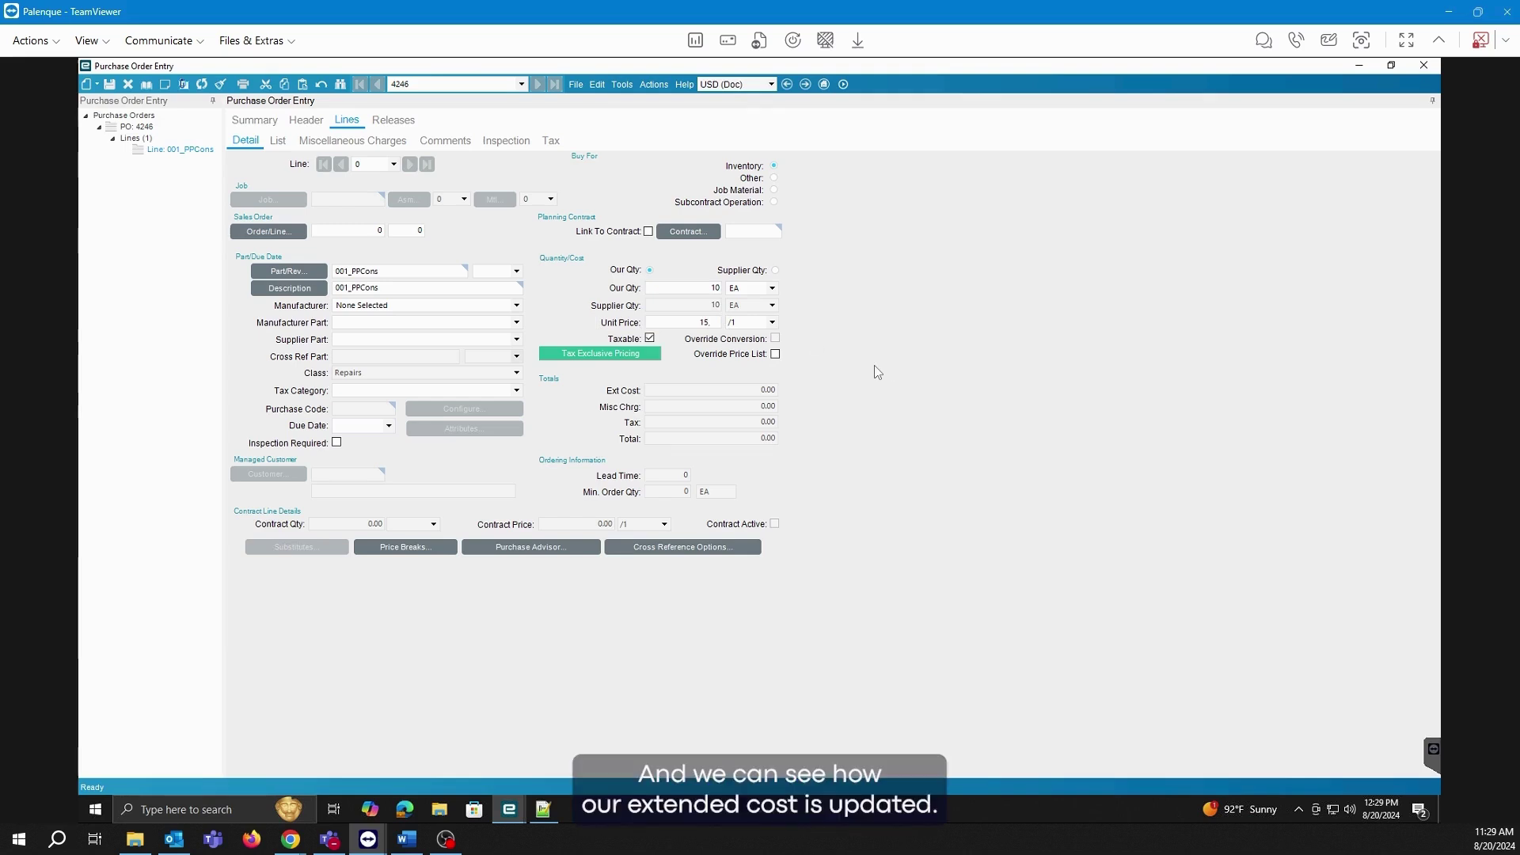
key("Tab")
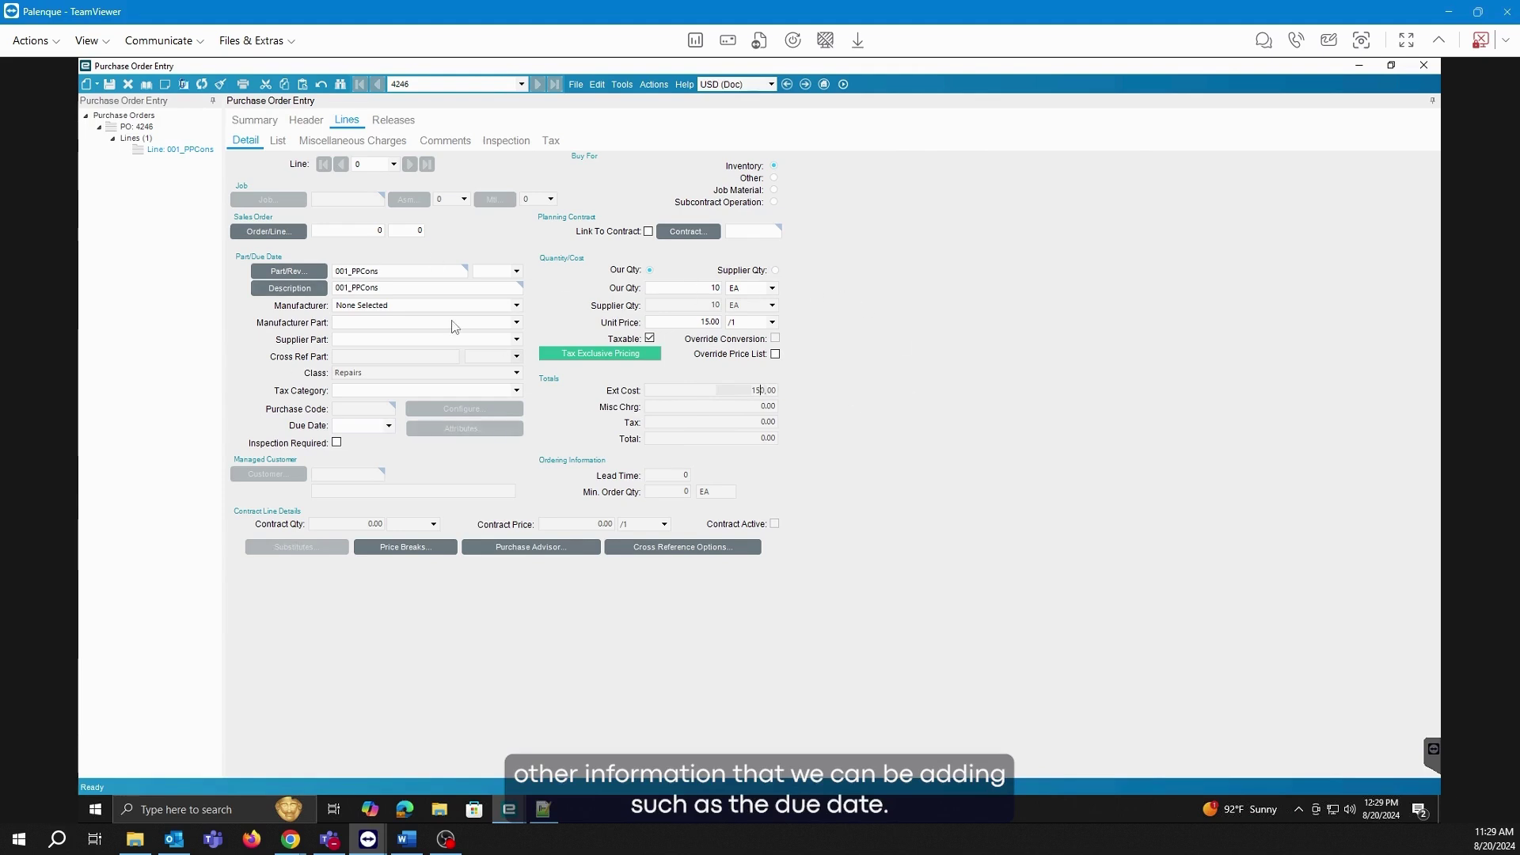
Set the line's due date to 08/23/2024 and save the line
left_click(388, 427)
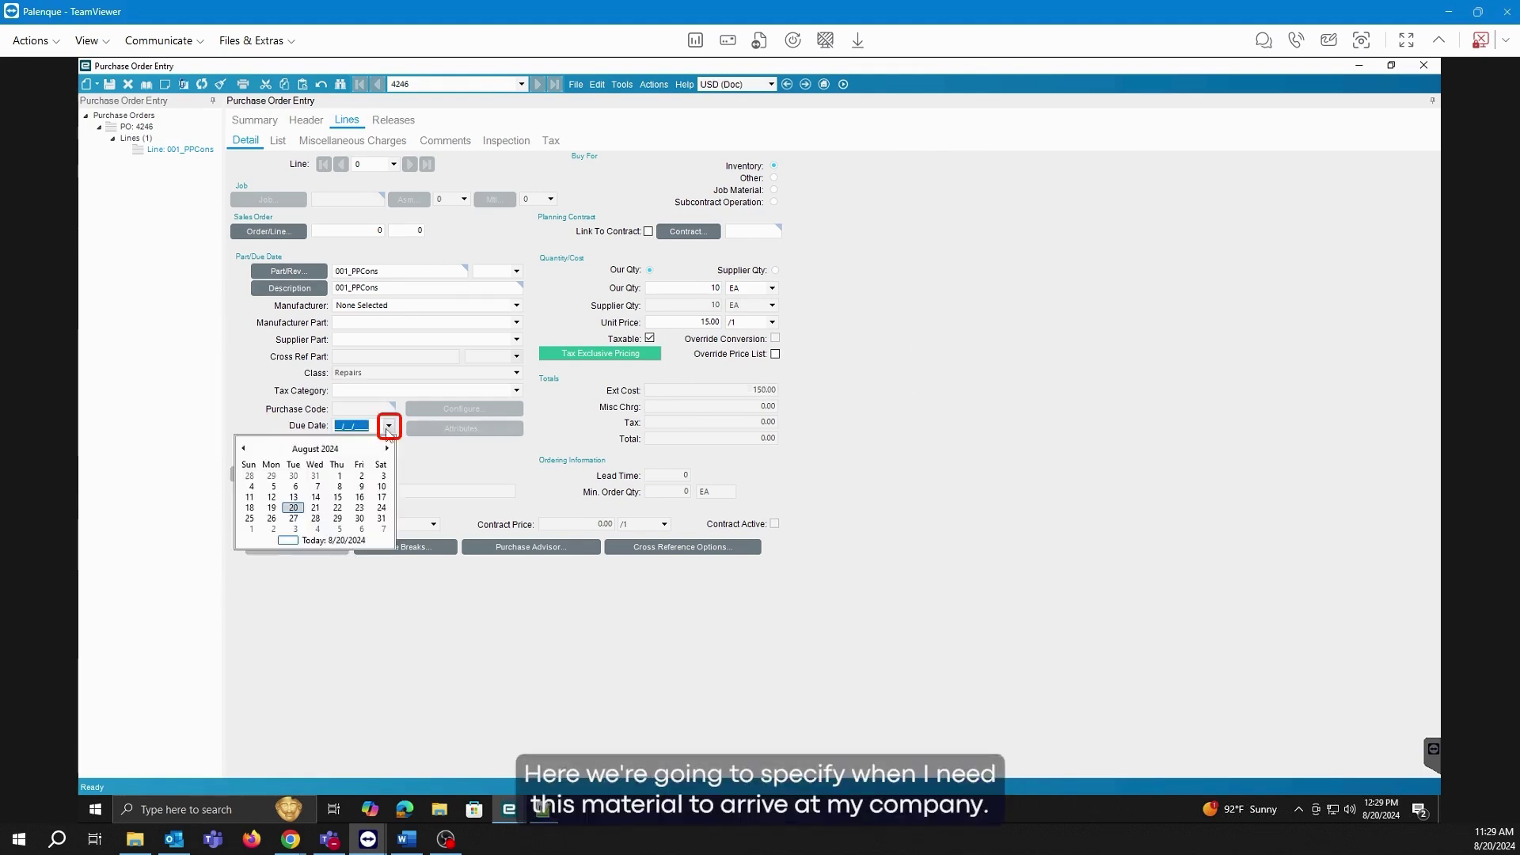
left_click(361, 511)
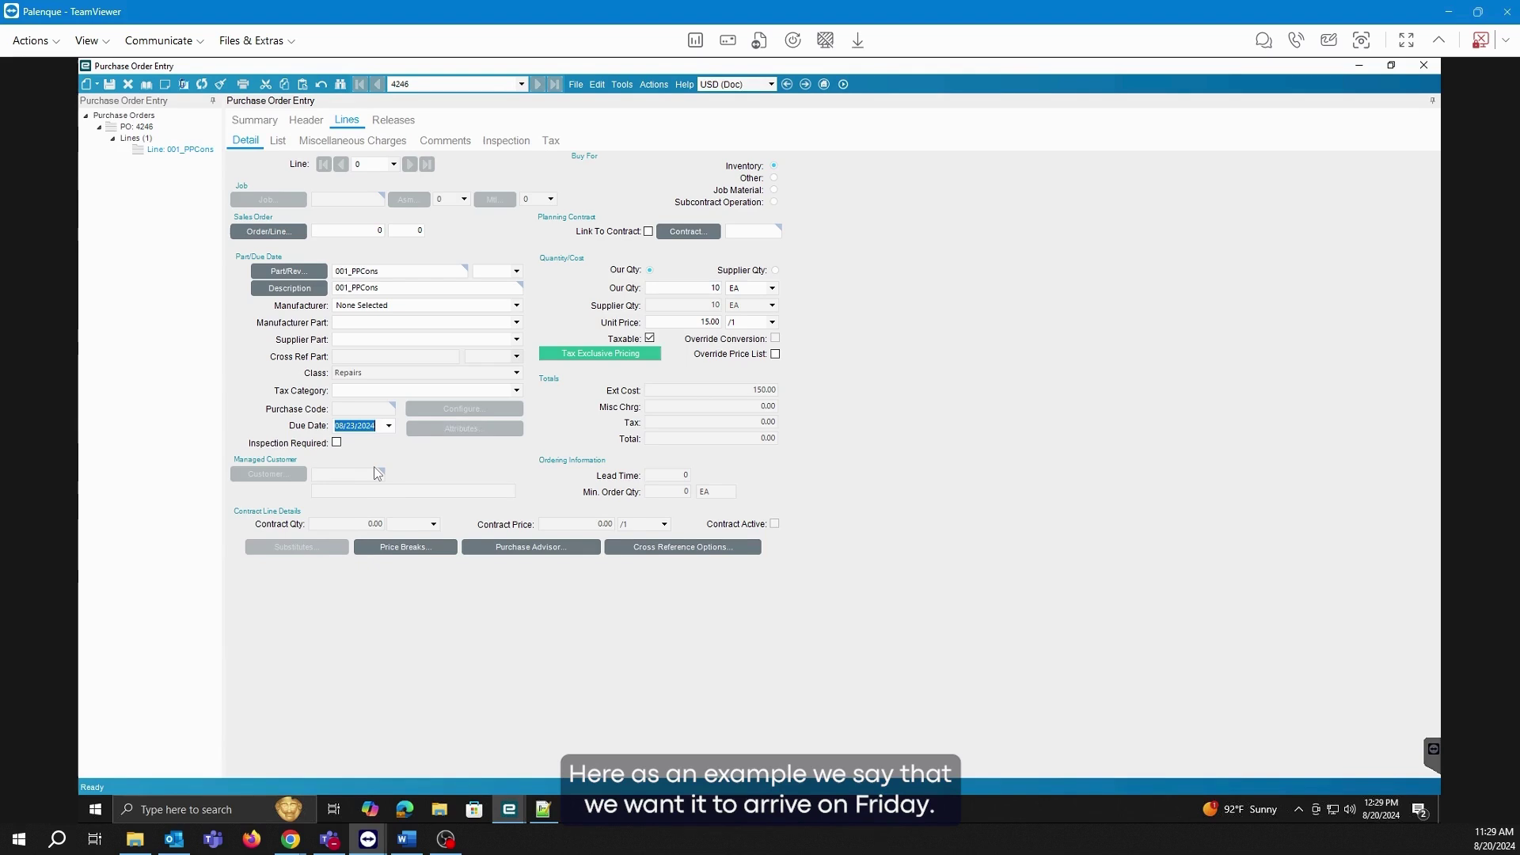
left_click(389, 426)
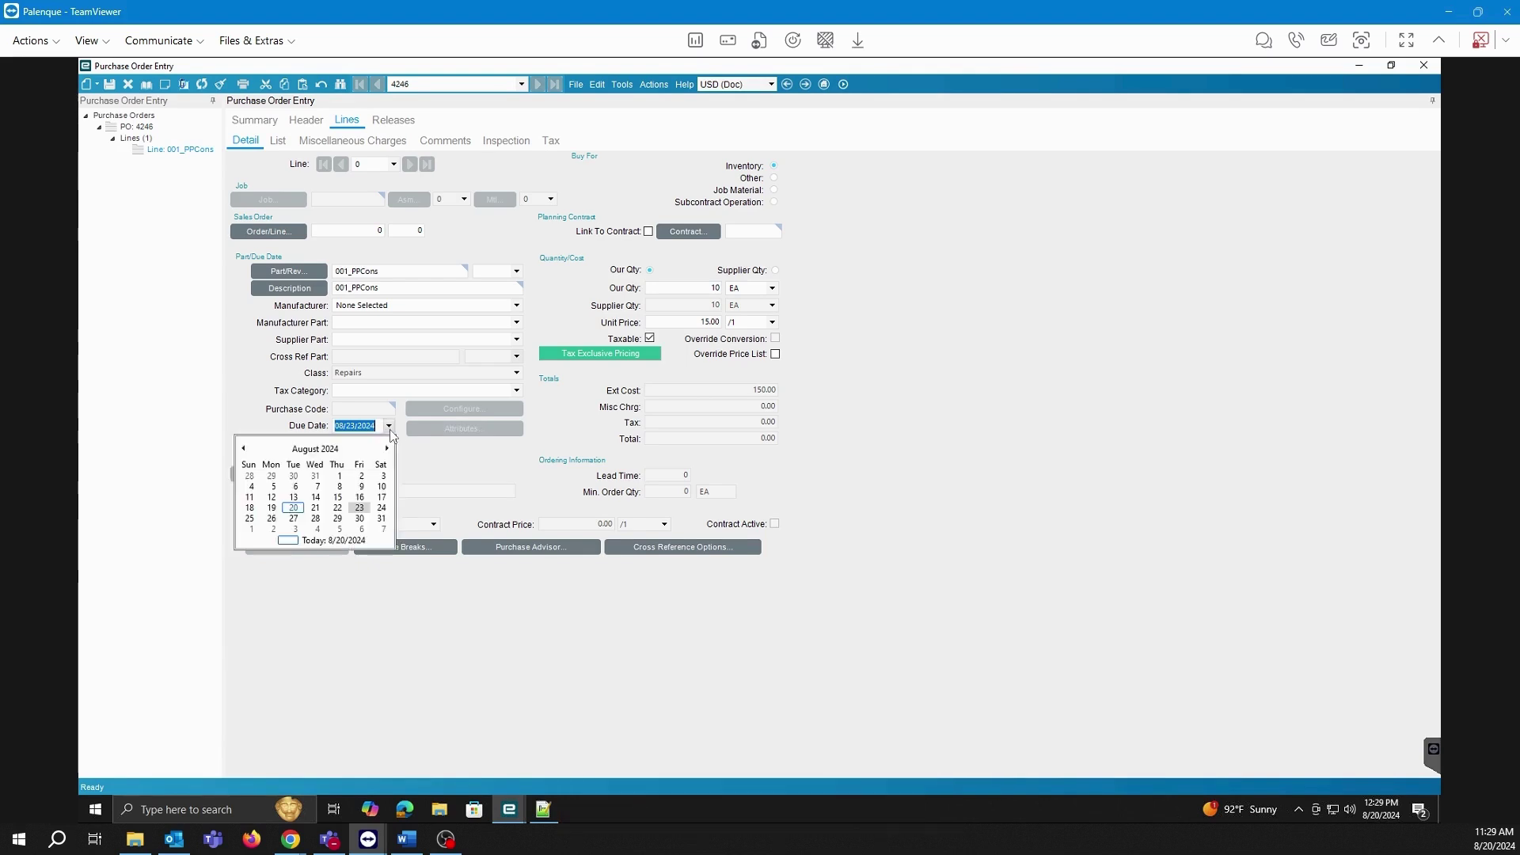
left_click(361, 508)
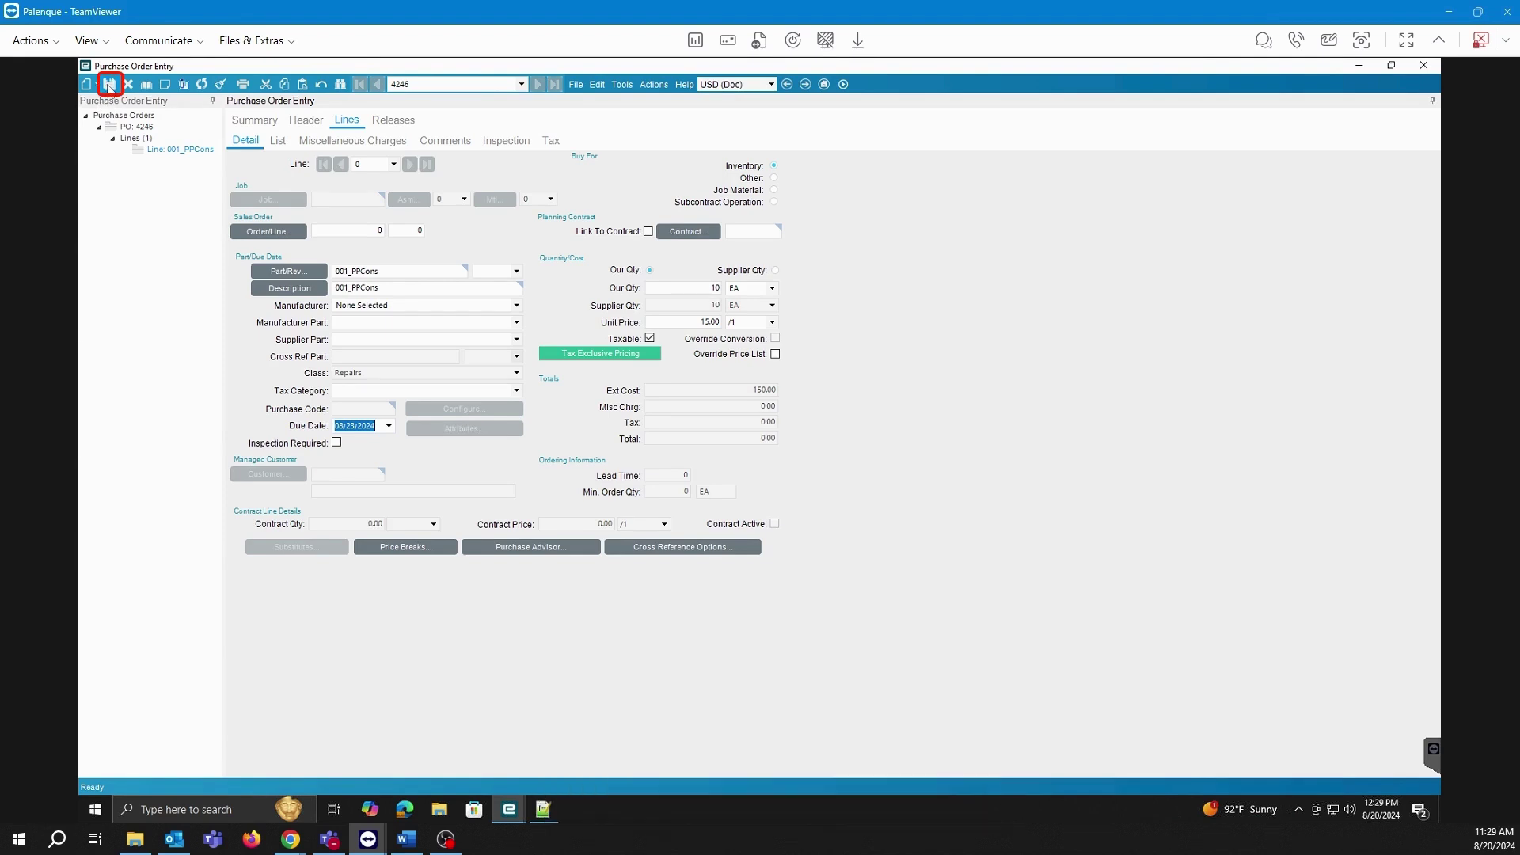
left_click(109, 84)
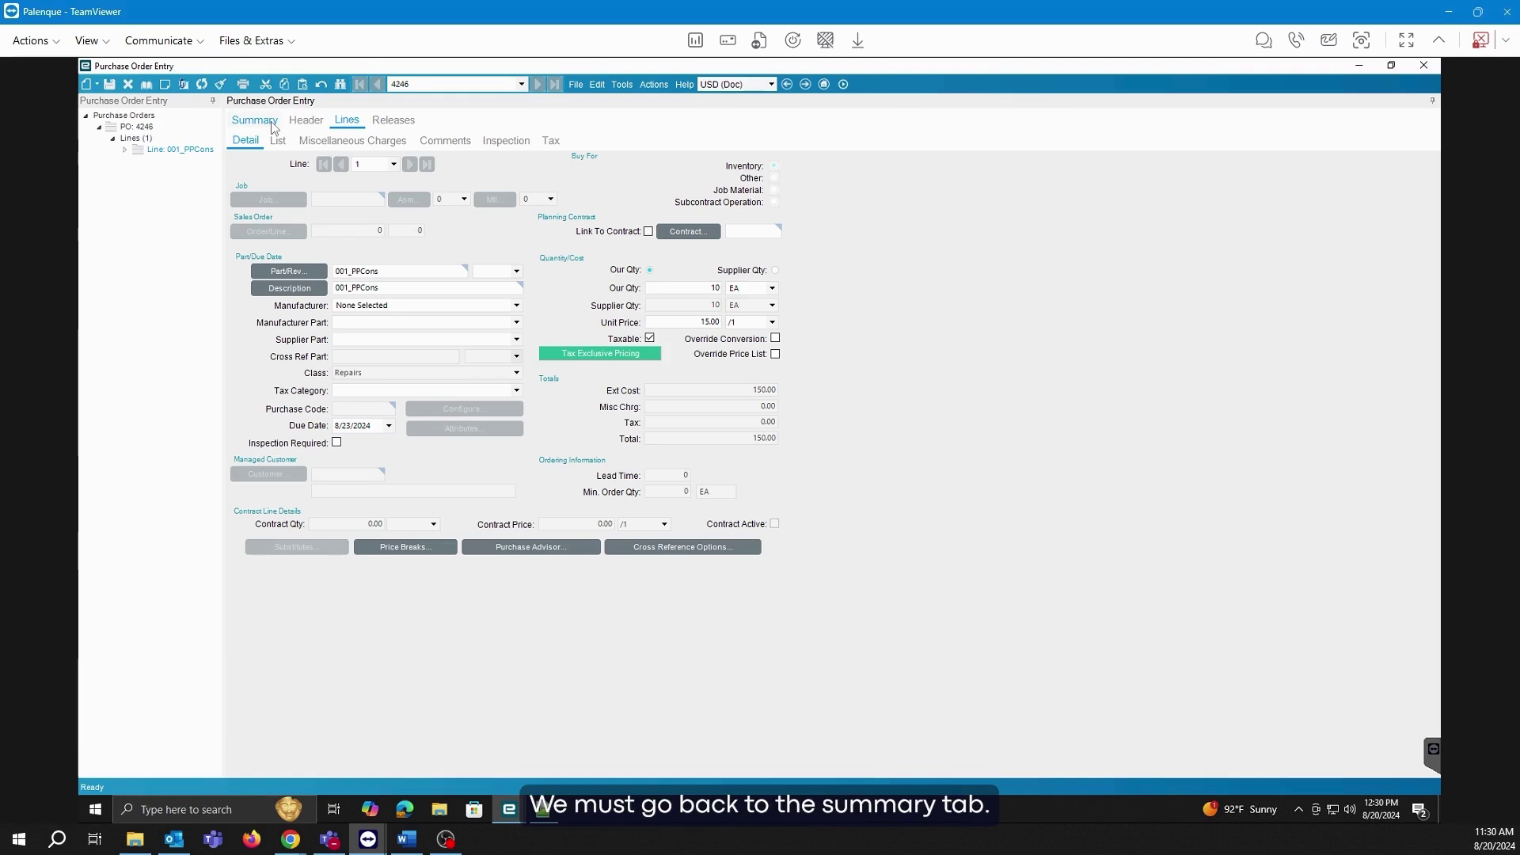
Mark purchase order 4246 Approved on the Summary tab
left_click(255, 120)
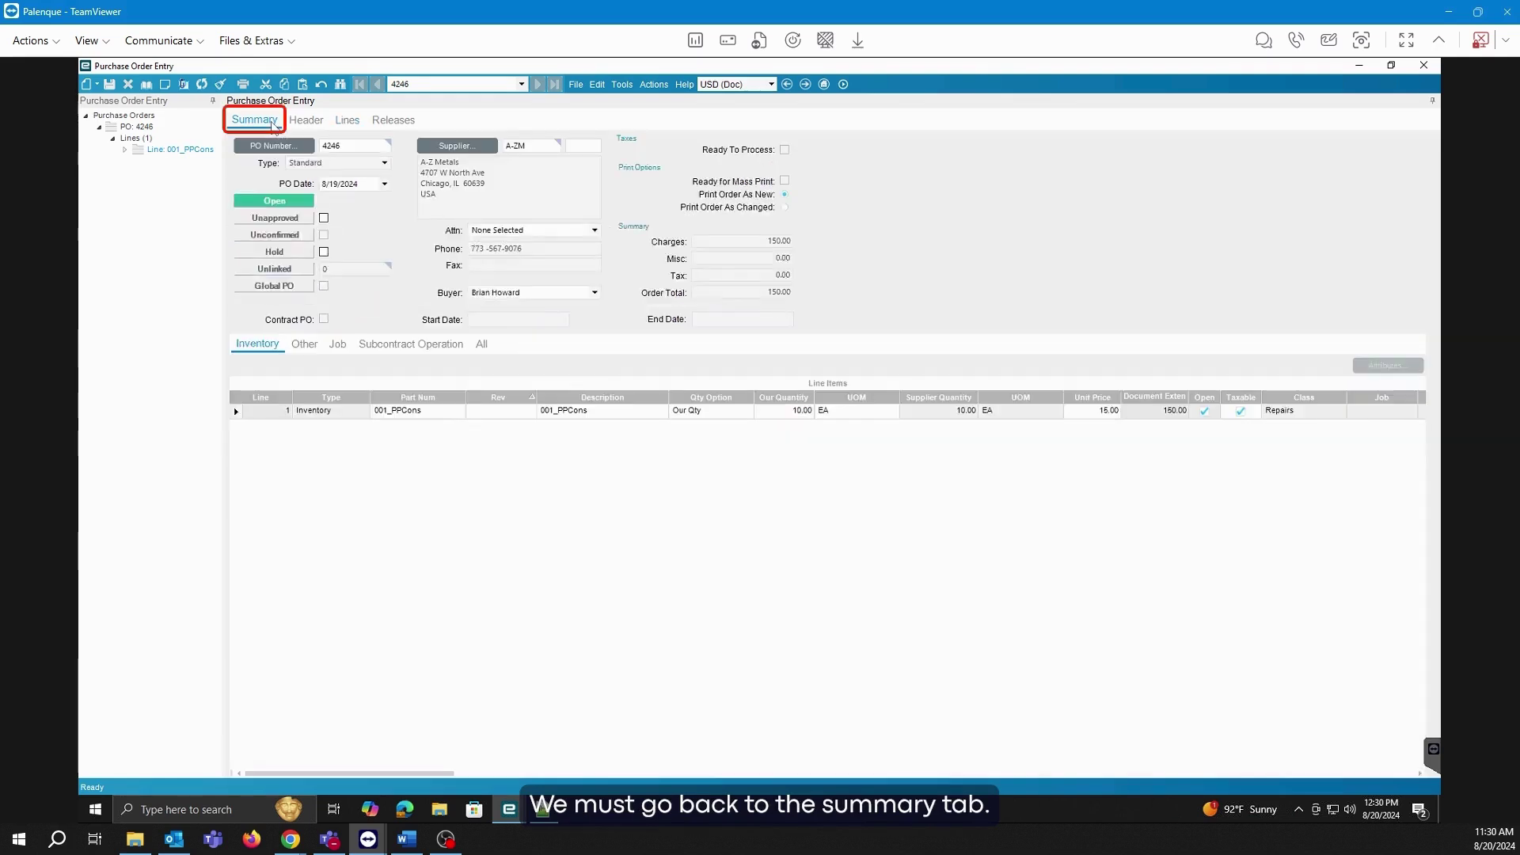
left_click(325, 220)
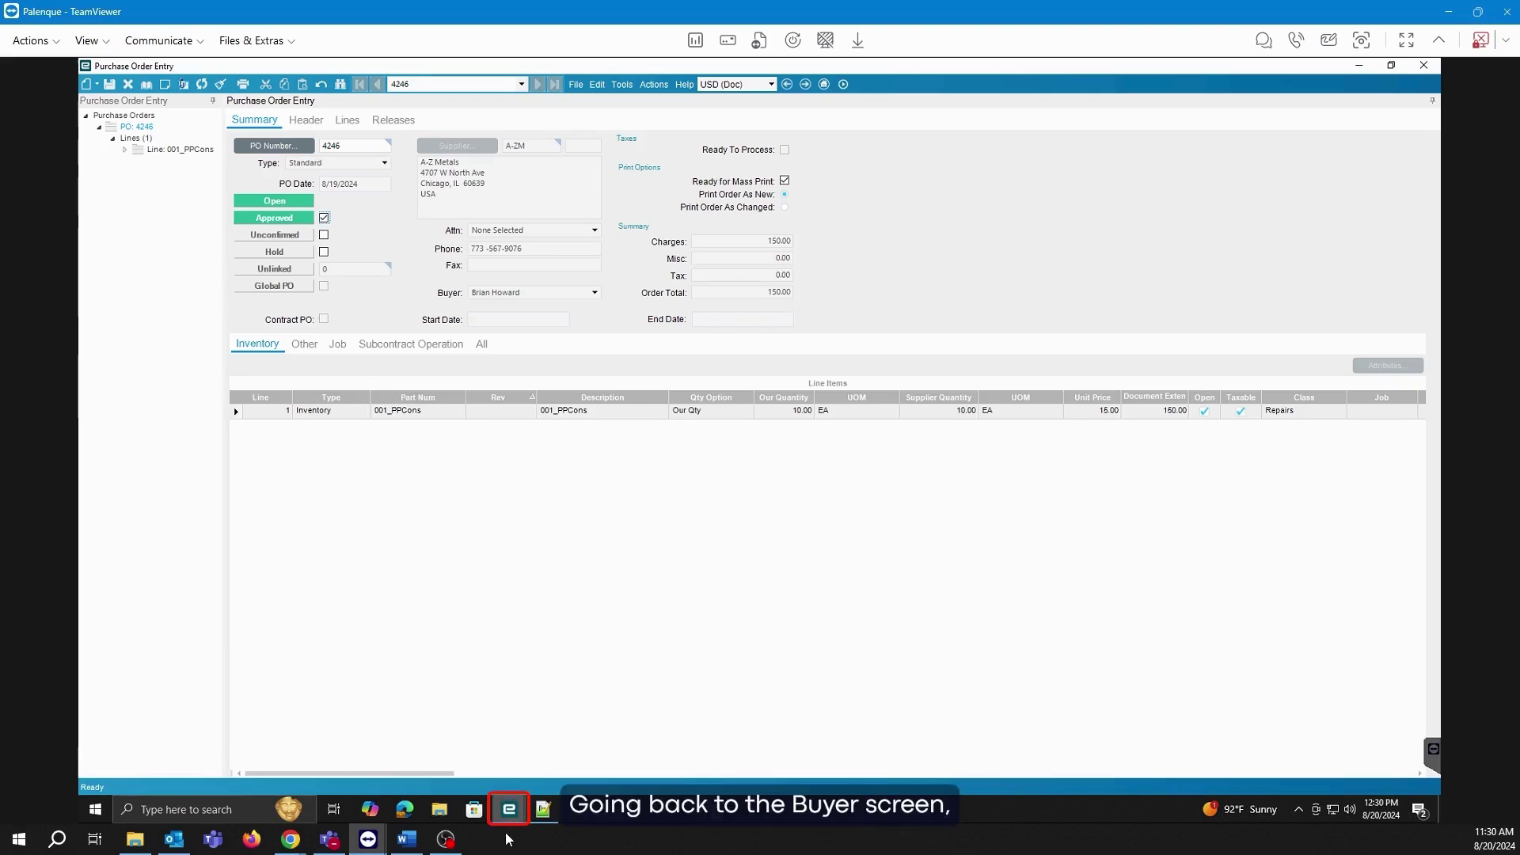
Look up the order's buyer in Buyer Maintenance, confirm its 10,000.00 PO limit, then close it
left_click(510, 809)
left_click(464, 737)
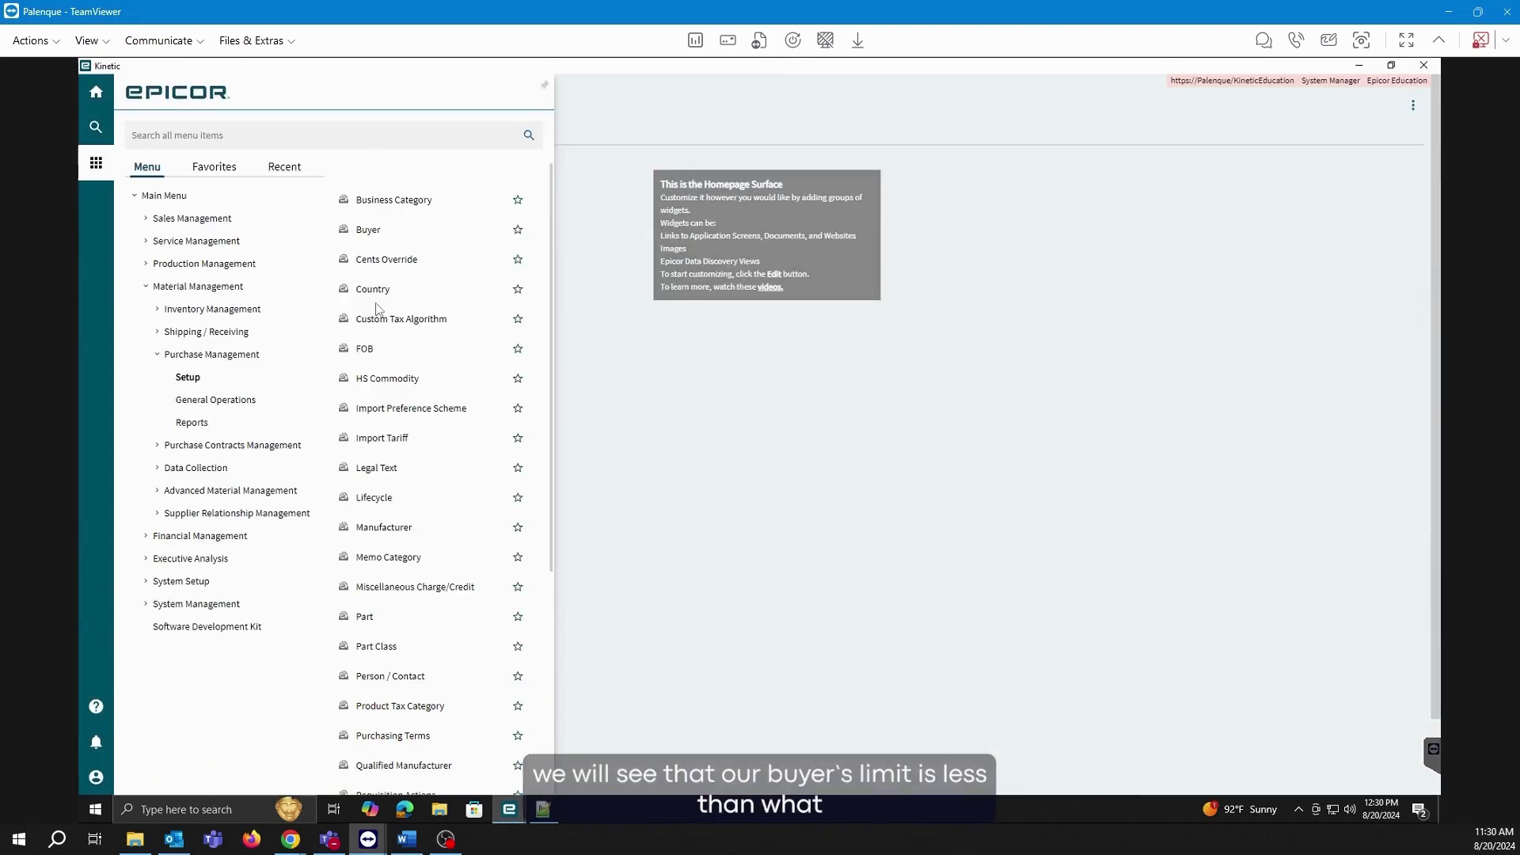
left_click(368, 232)
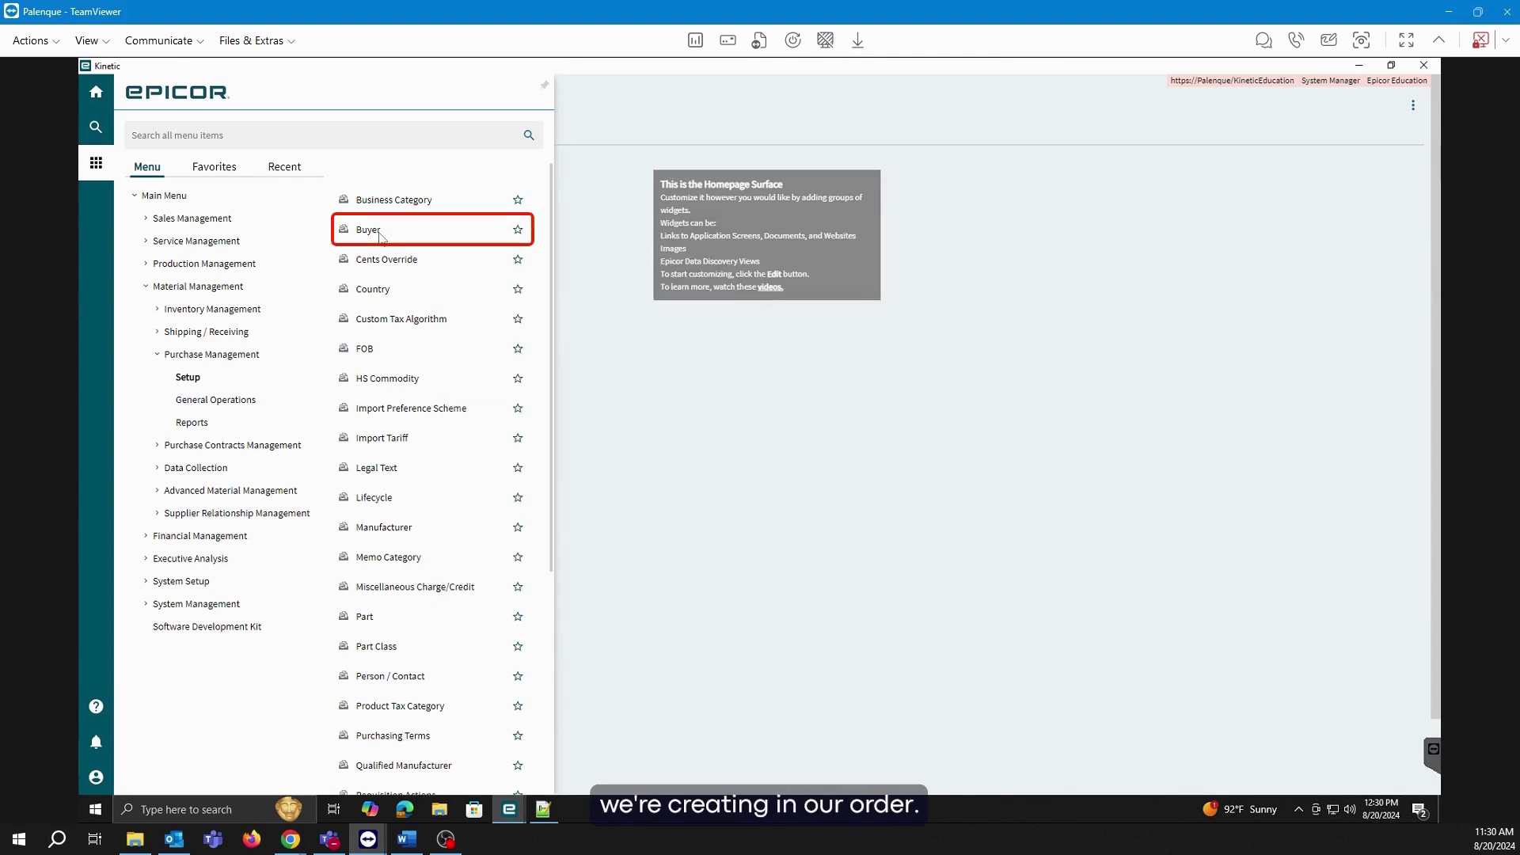
left_click(372, 232)
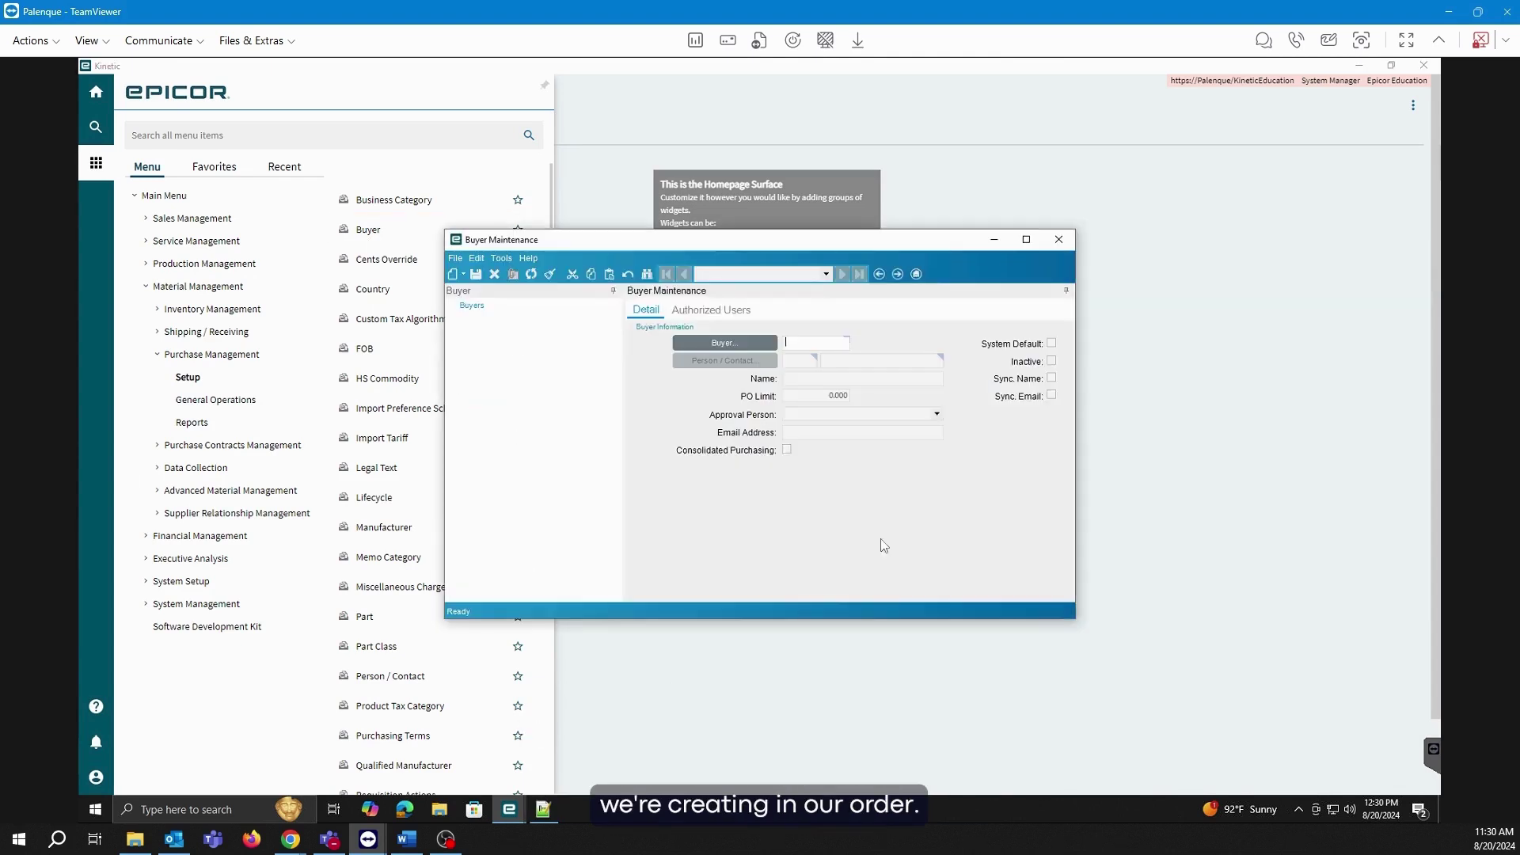
left_click(724, 343)
left_click(917, 149)
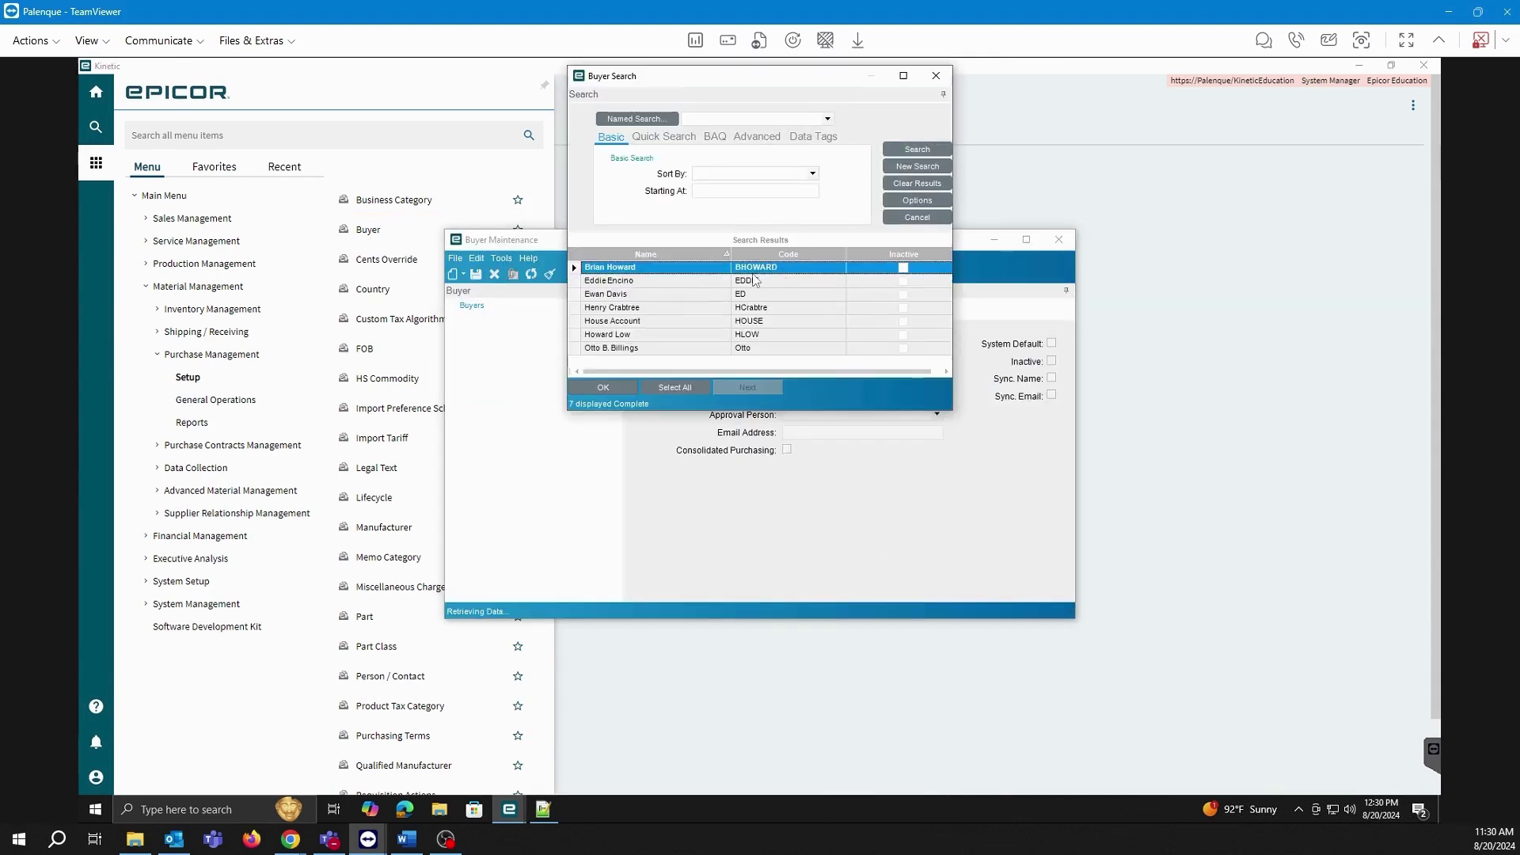
double_click(694, 269)
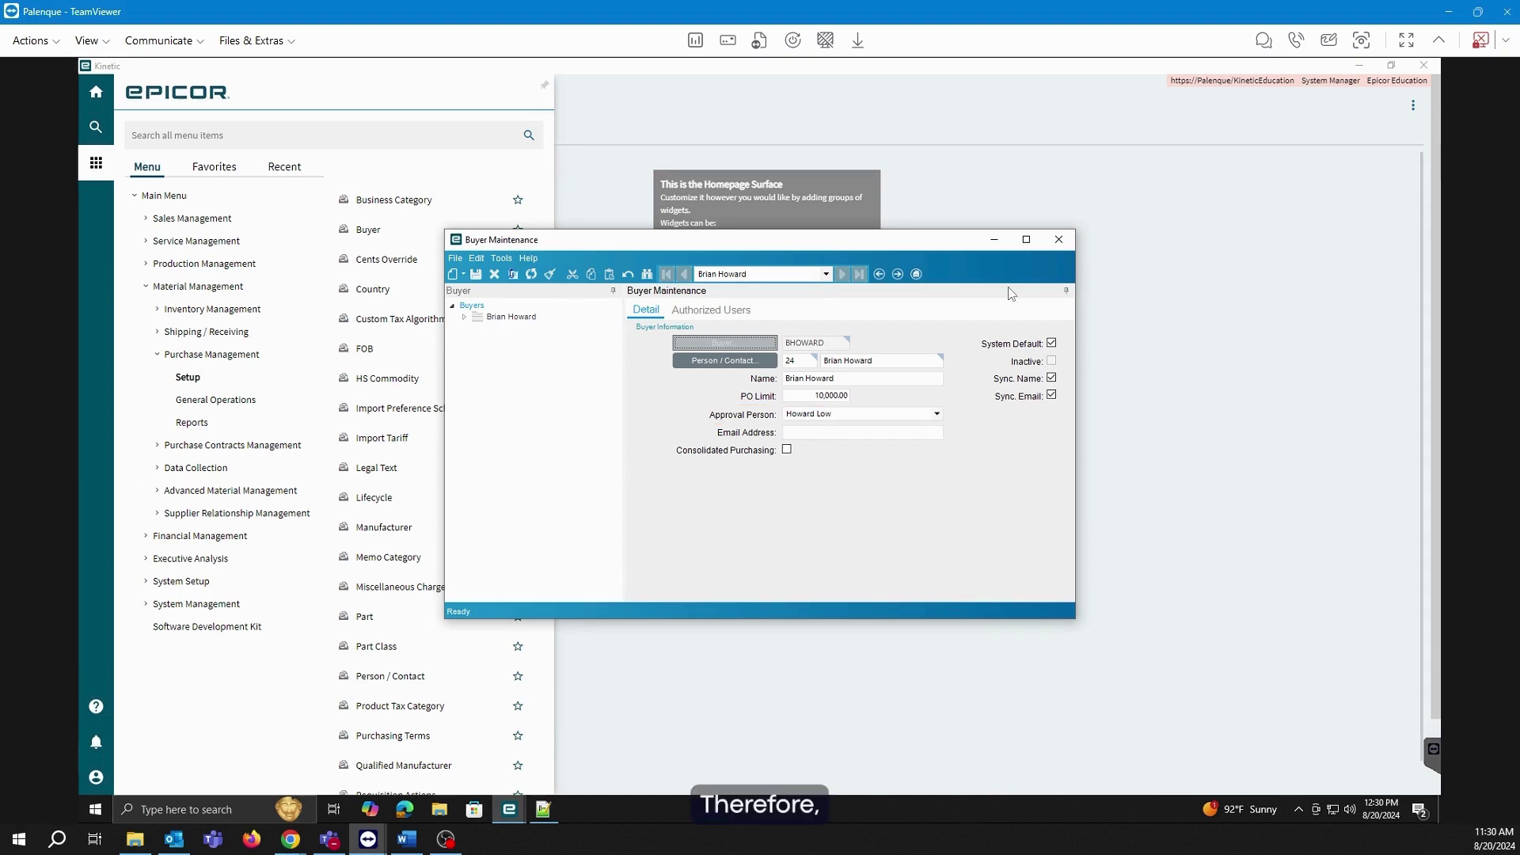
left_click(1059, 239)
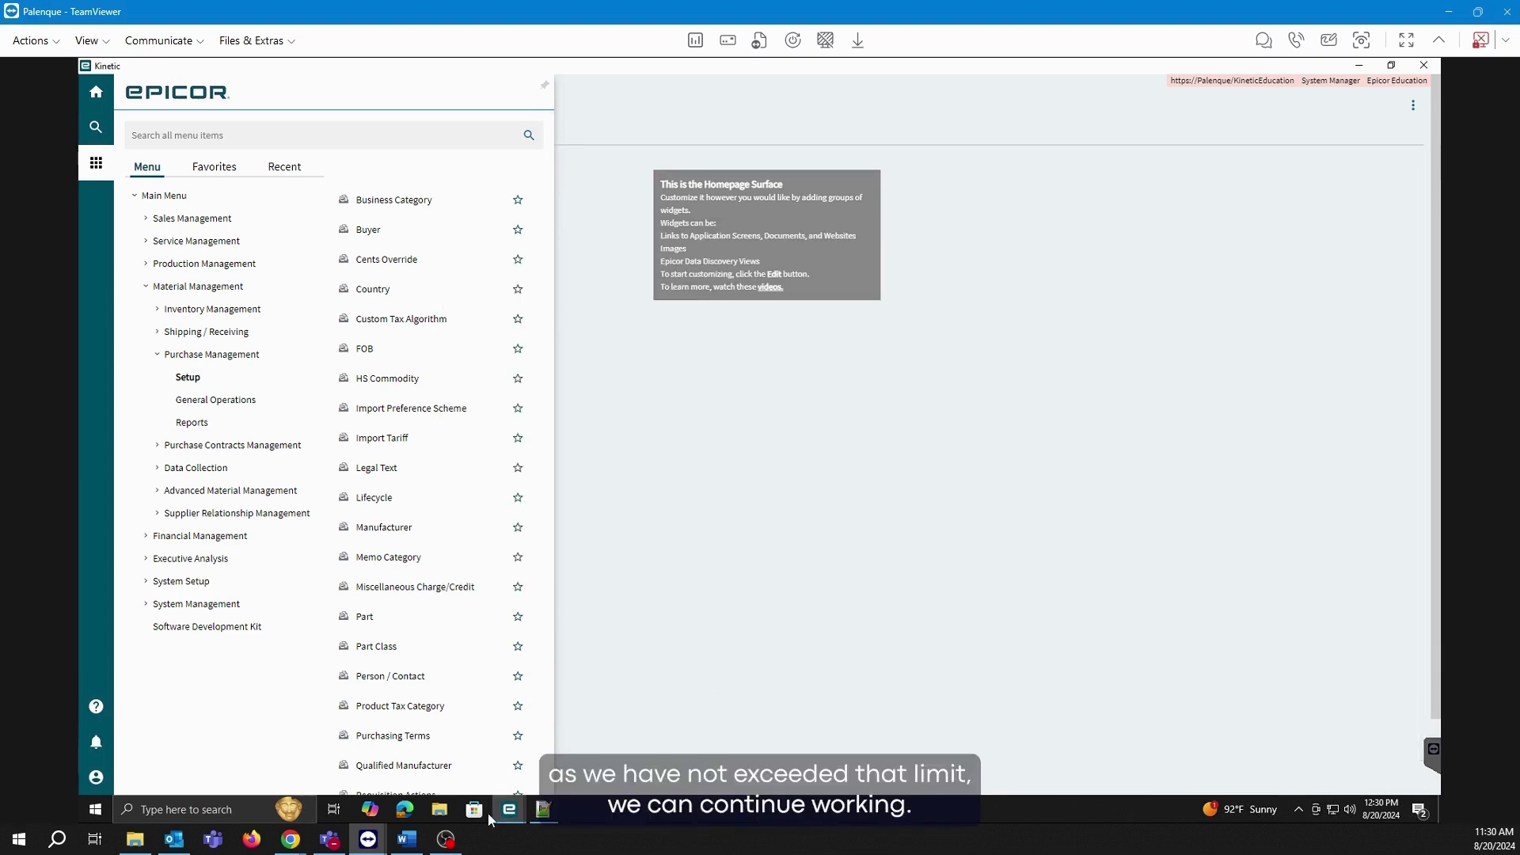
left_click(515, 815)
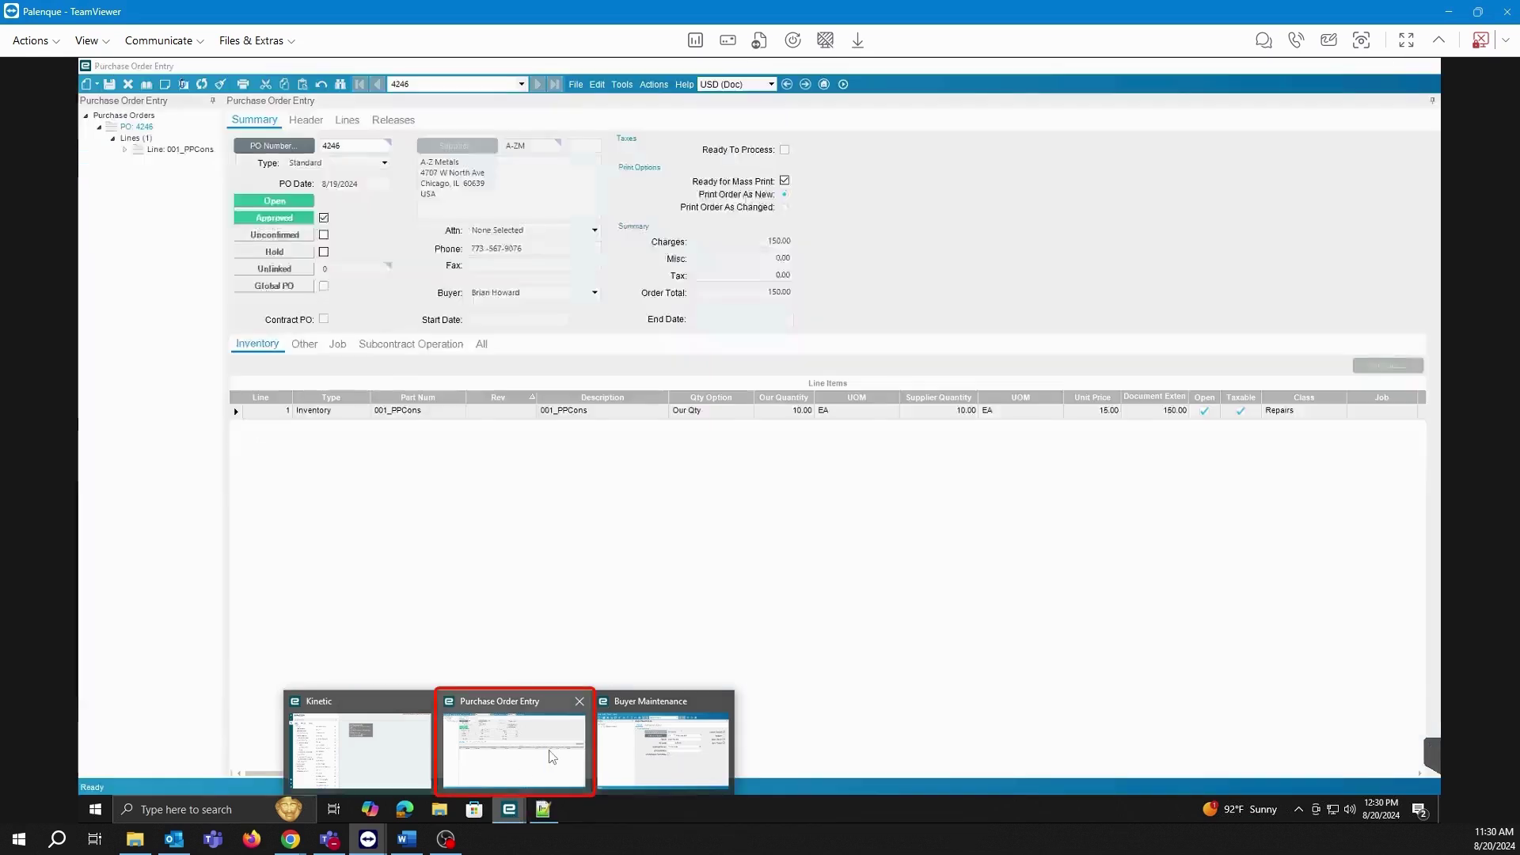
Mark purchase order 4246 as confirmed and save it, with the total still 150.00
left_click(552, 753)
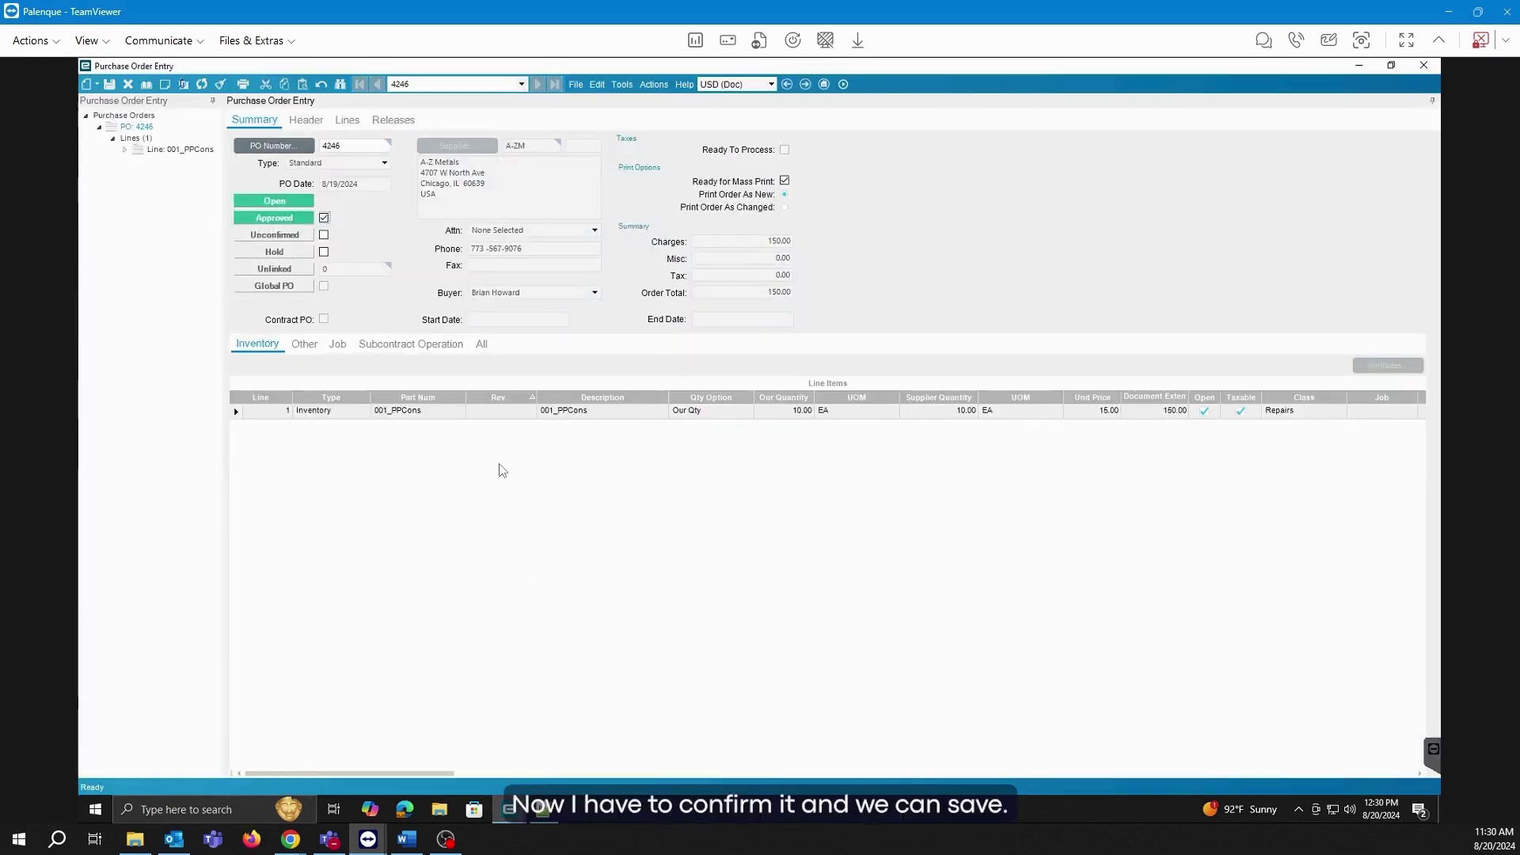
left_click(324, 234)
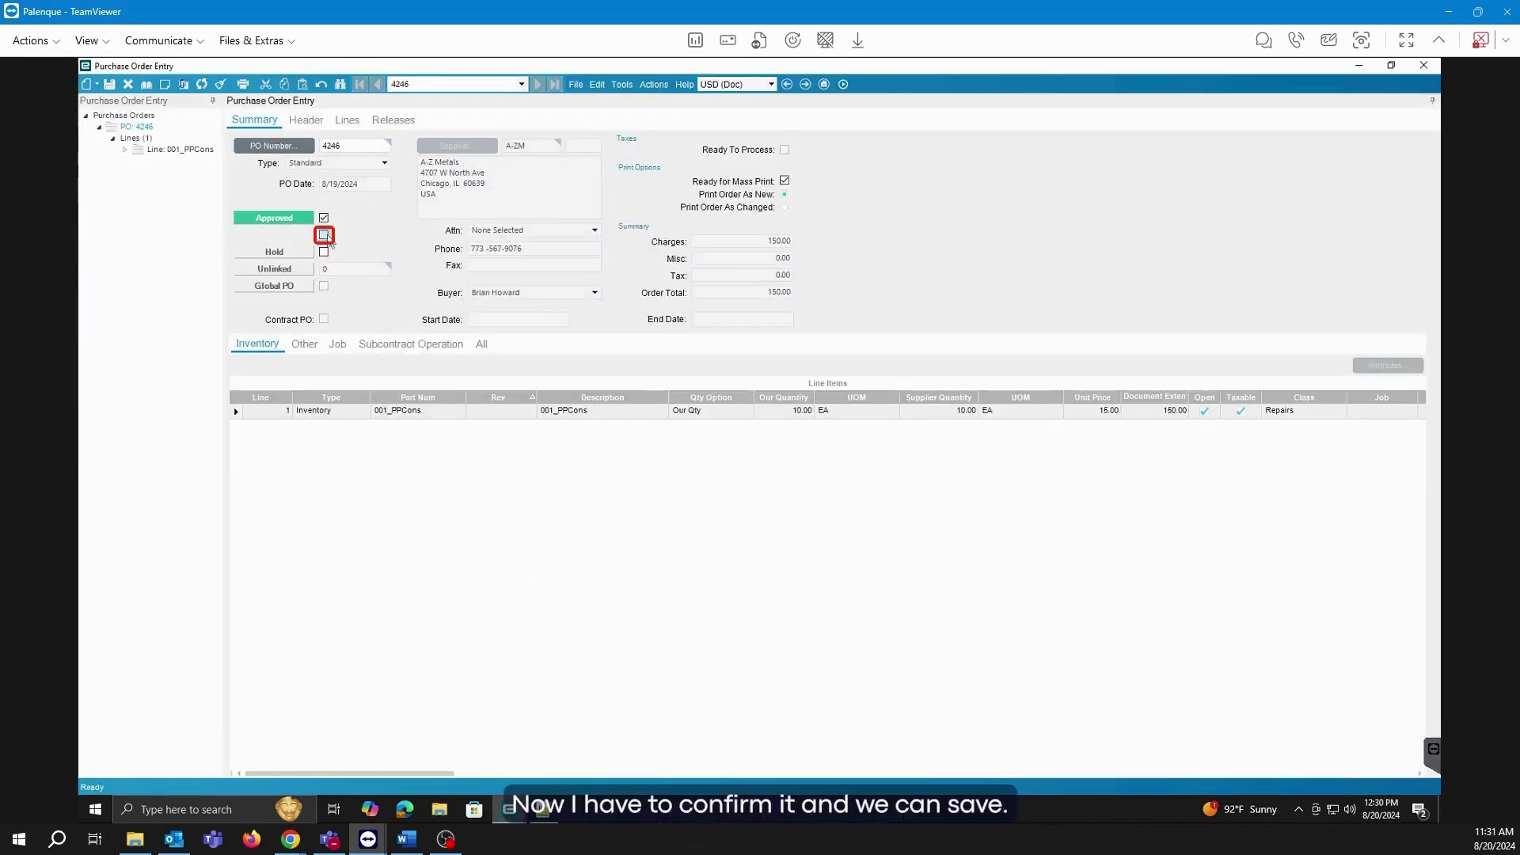
left_click(111, 87)
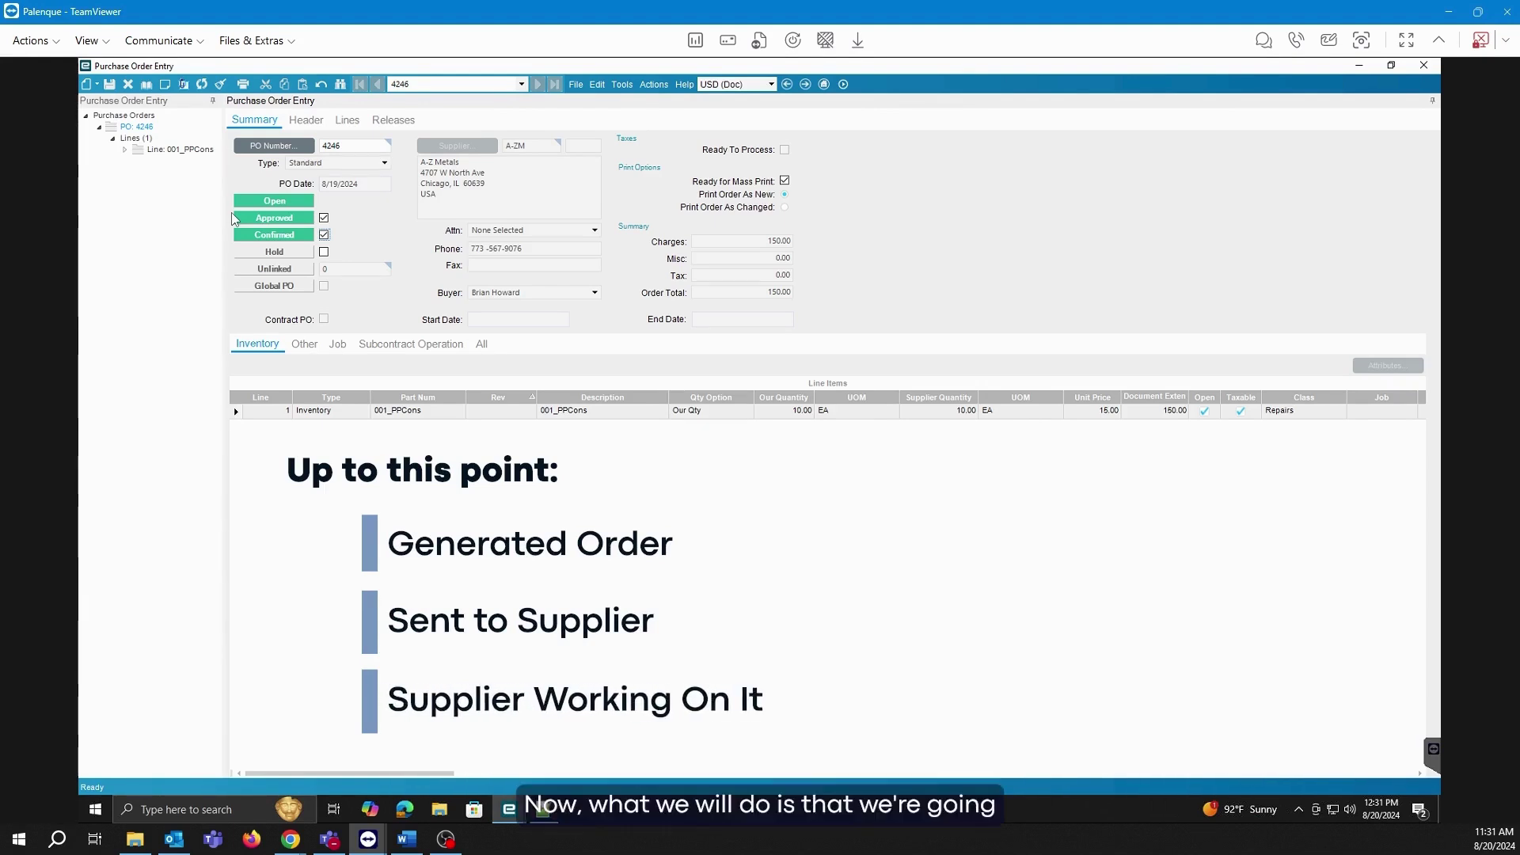
Search the menu for 'rec' to open Receipt Entry, and bring its window forward
left_click(1358, 69)
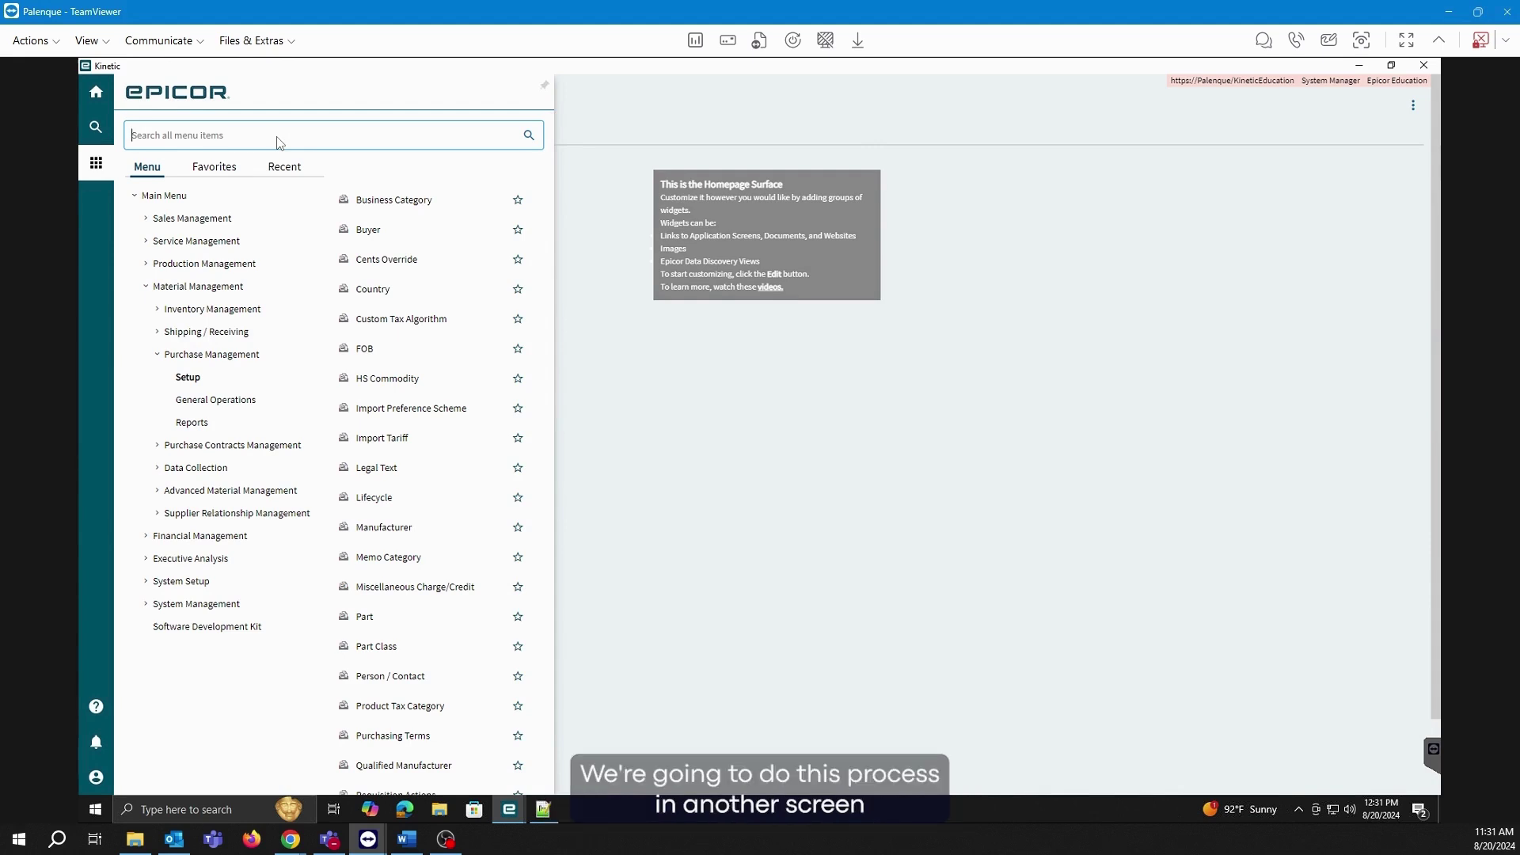
left_click(251, 403)
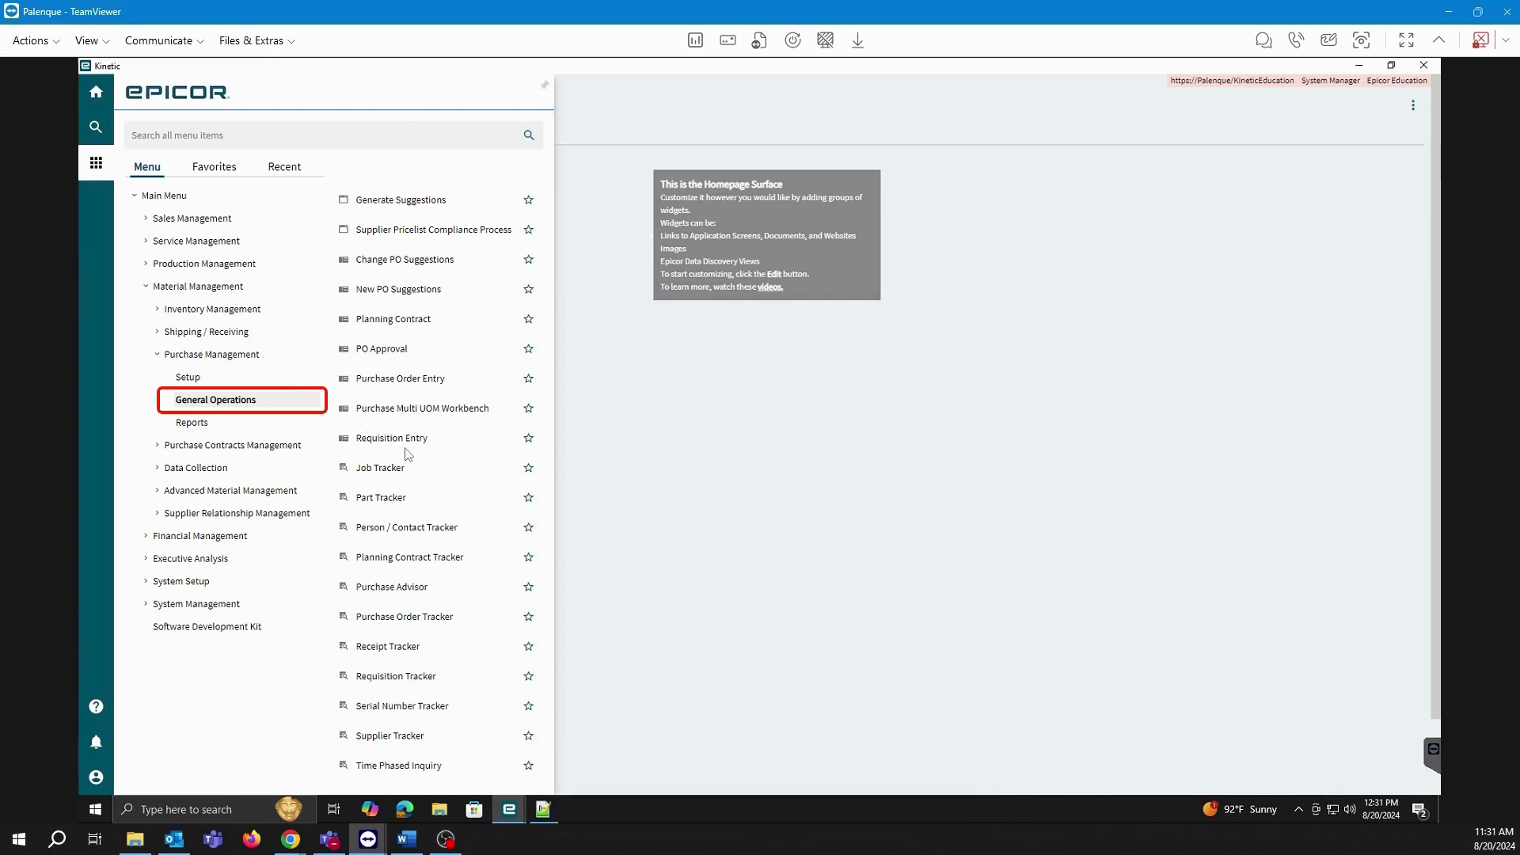
left_click(210, 141)
type("receipt en")
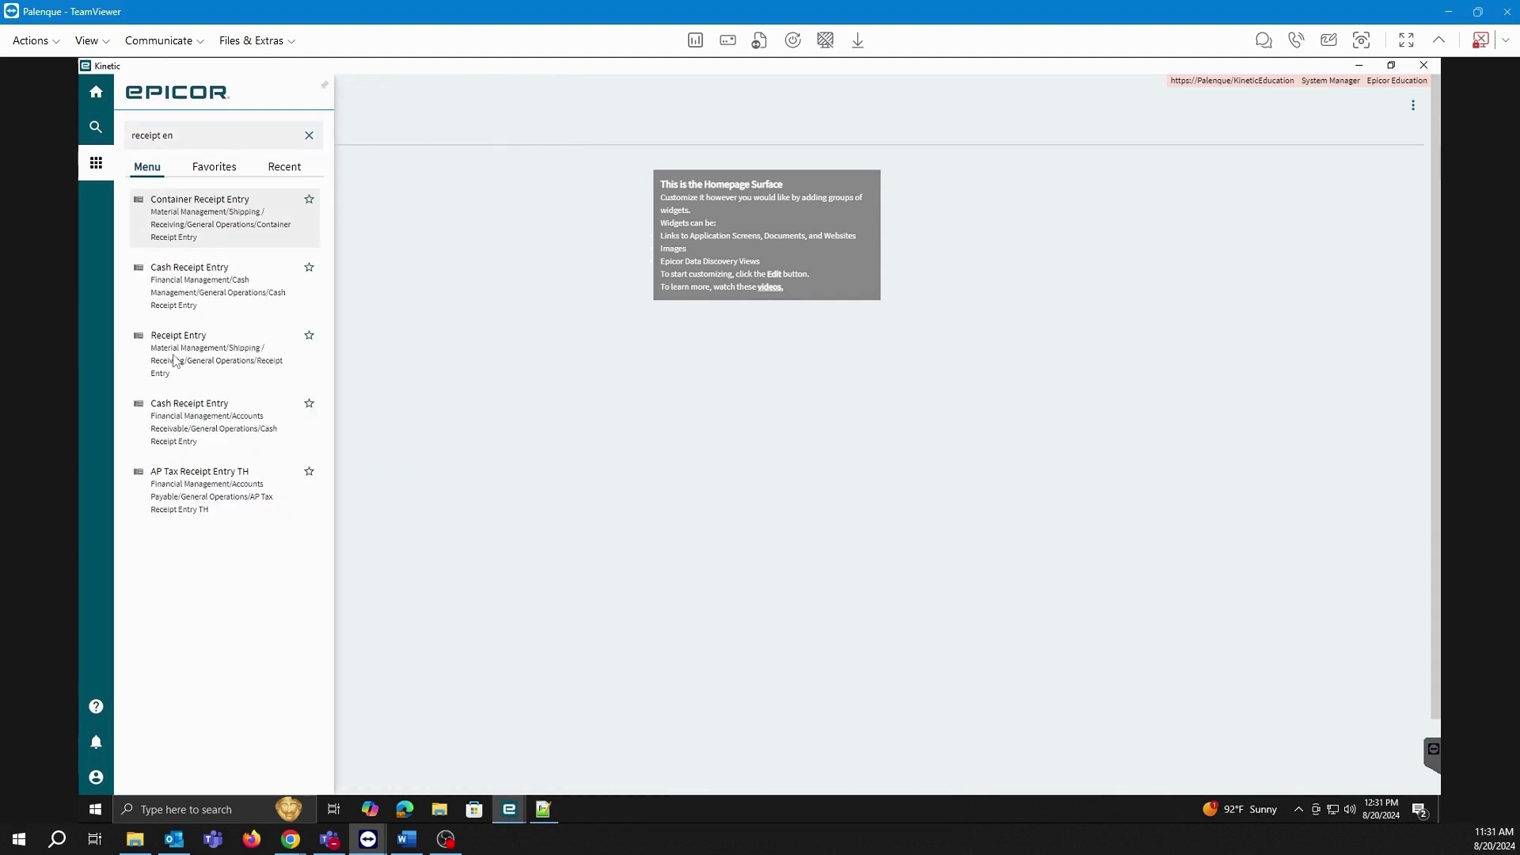
mouse_move(510, 809)
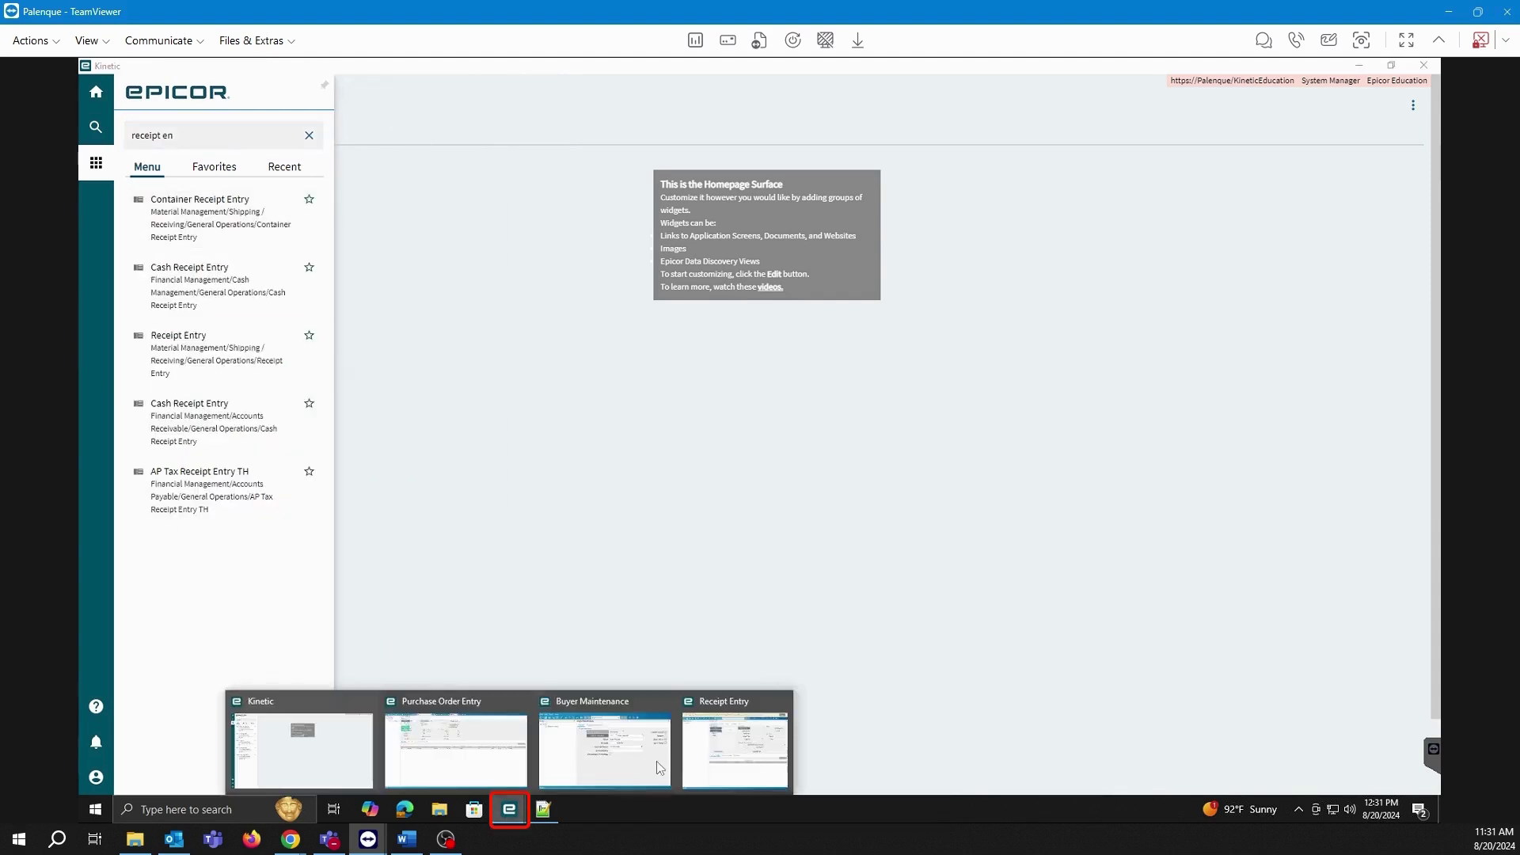
left_click(719, 759)
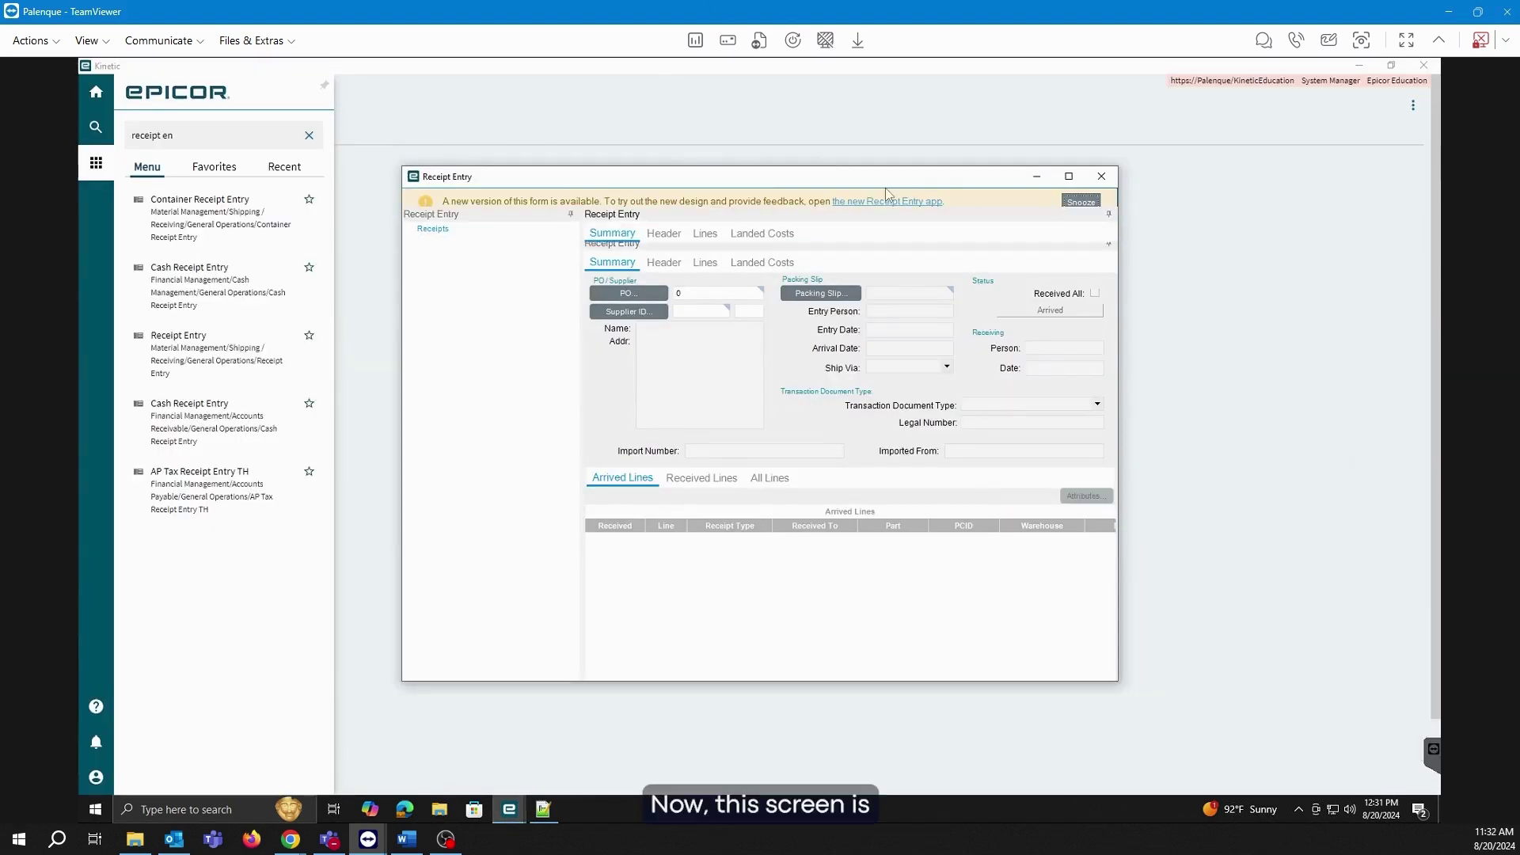
left_click_drag(754, 176, 703, 161)
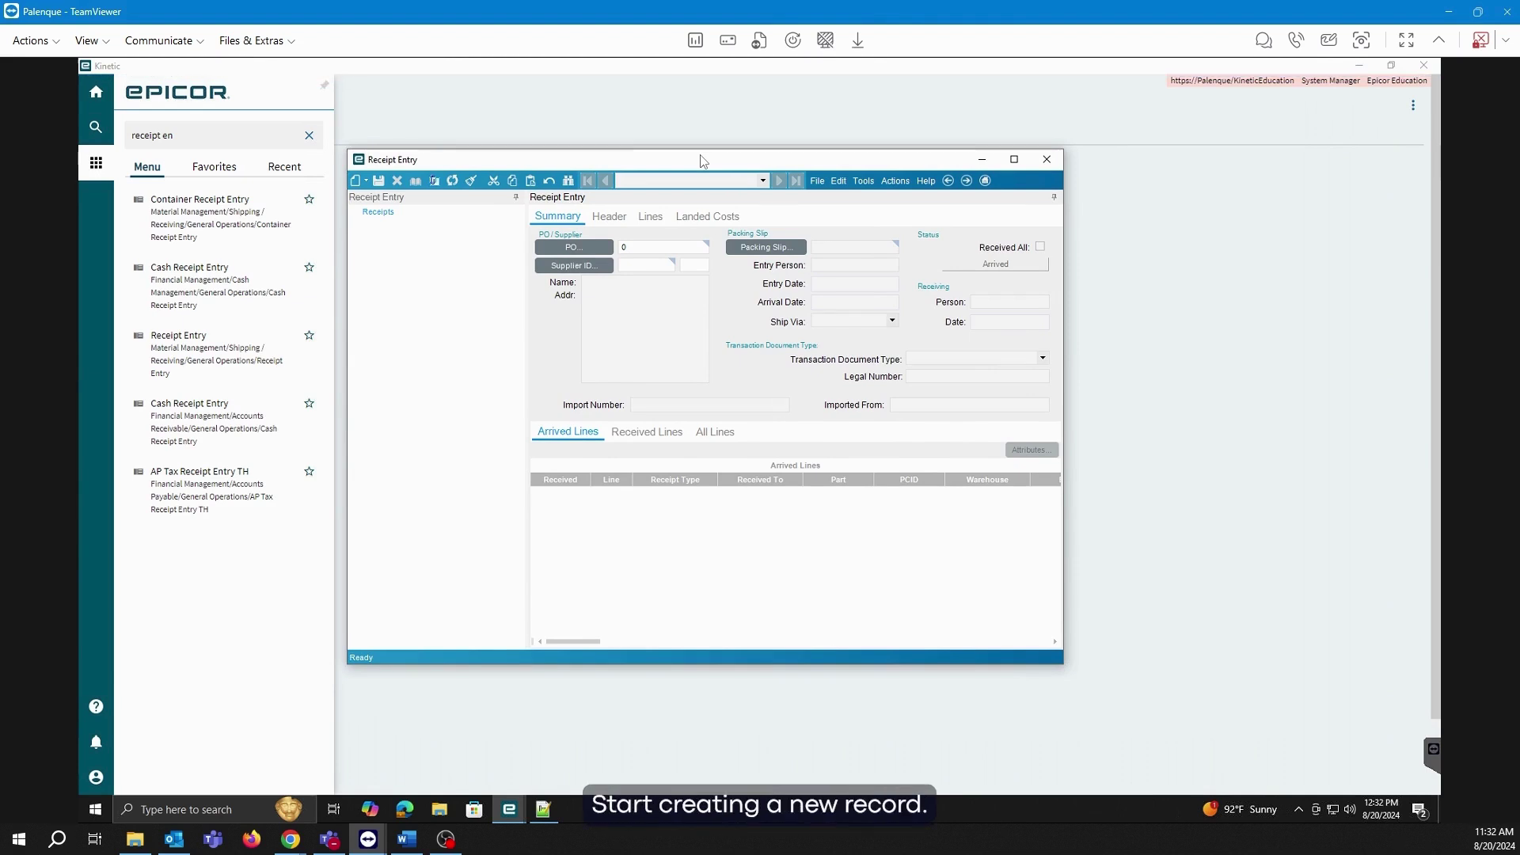
Start a new receipt and copy PO number 4246 from the purchase order
left_click(355, 181)
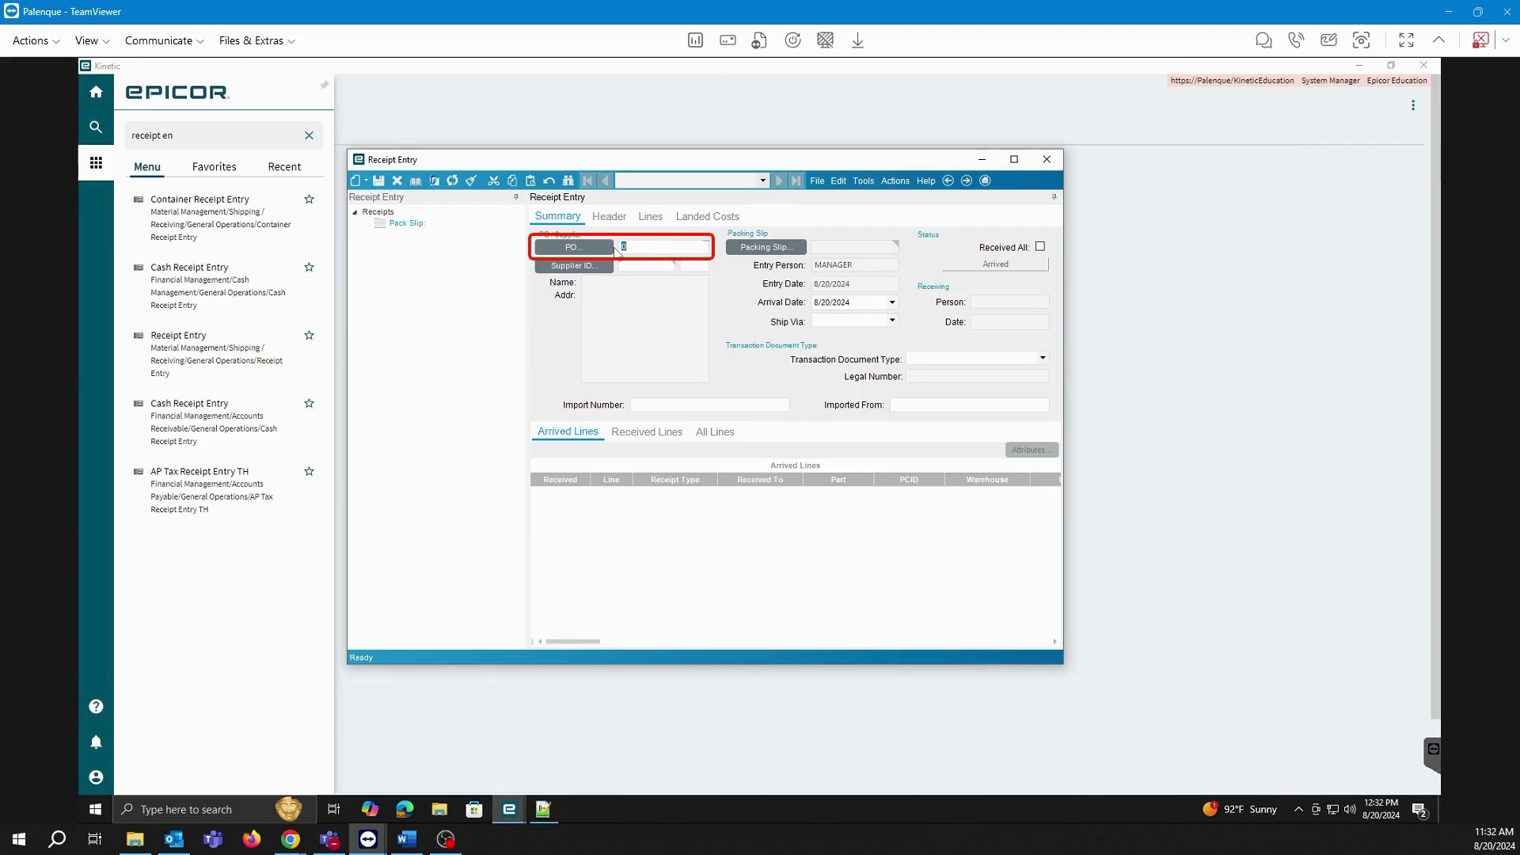
mouse_move(505, 808)
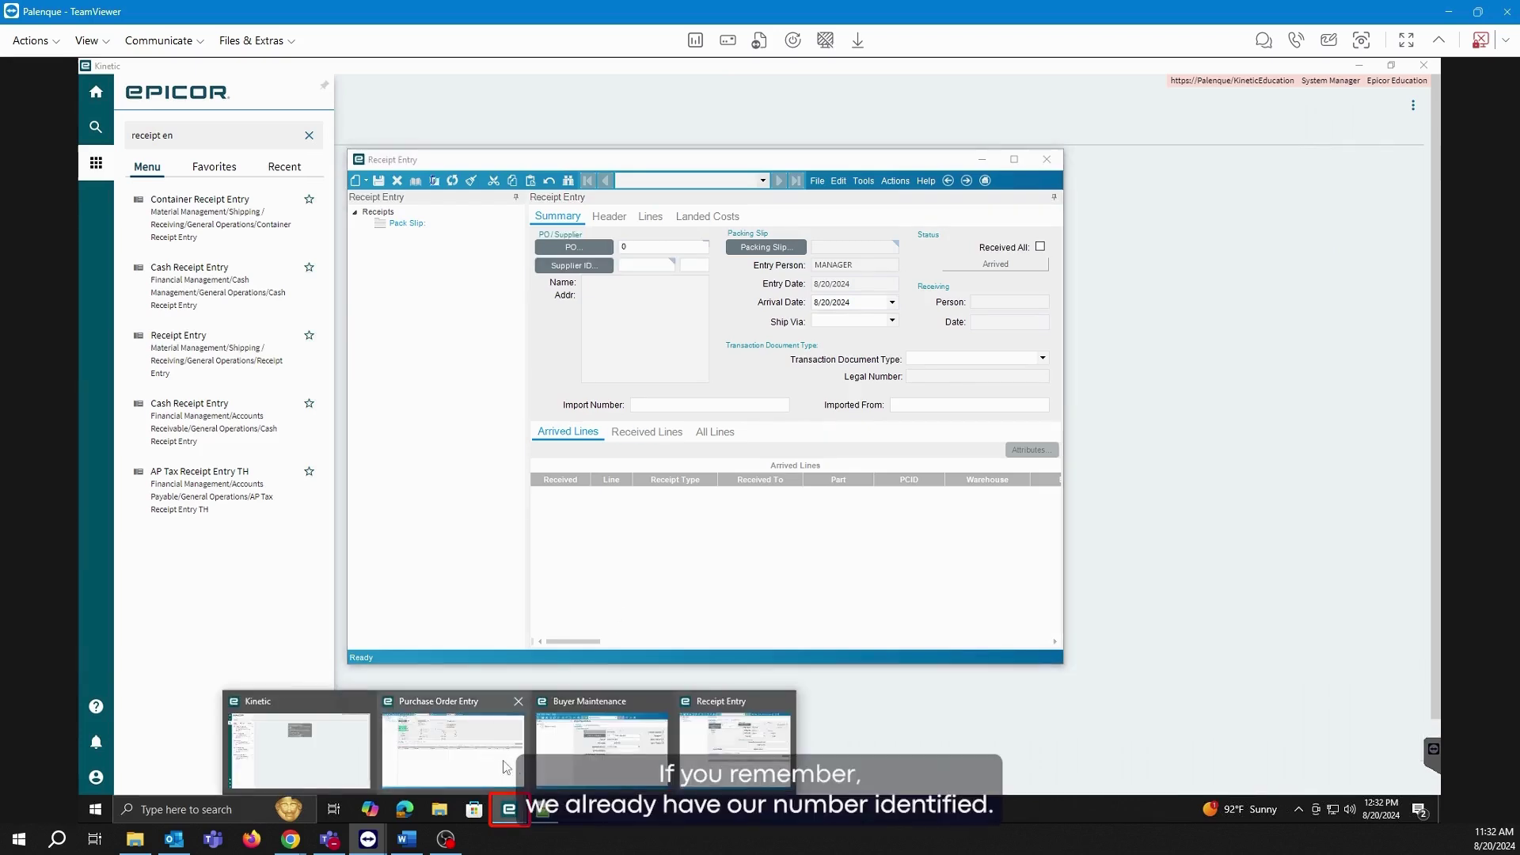
left_click(428, 734)
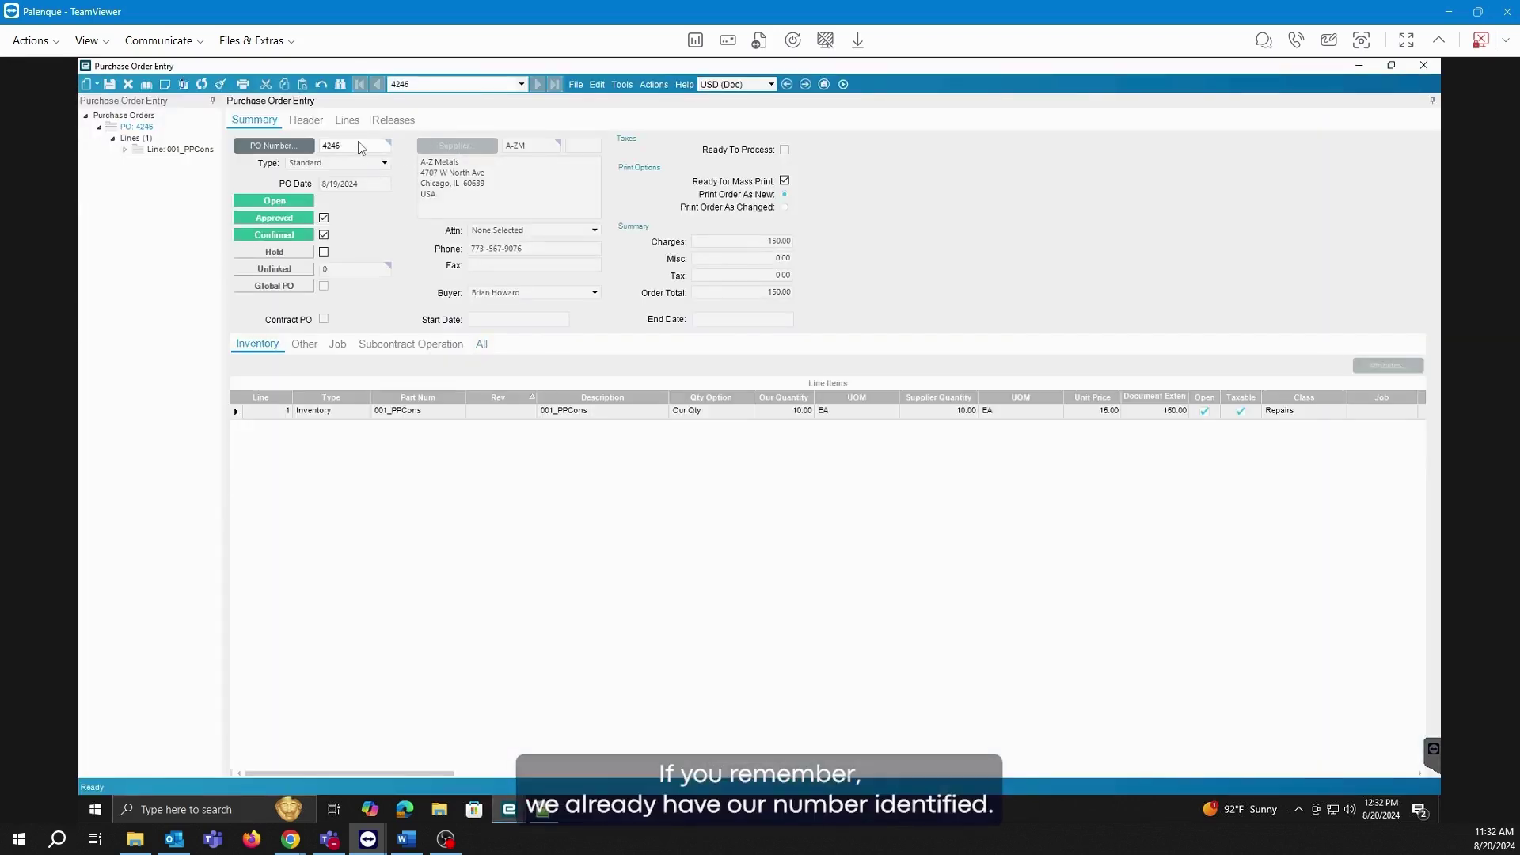
double_click(327, 147)
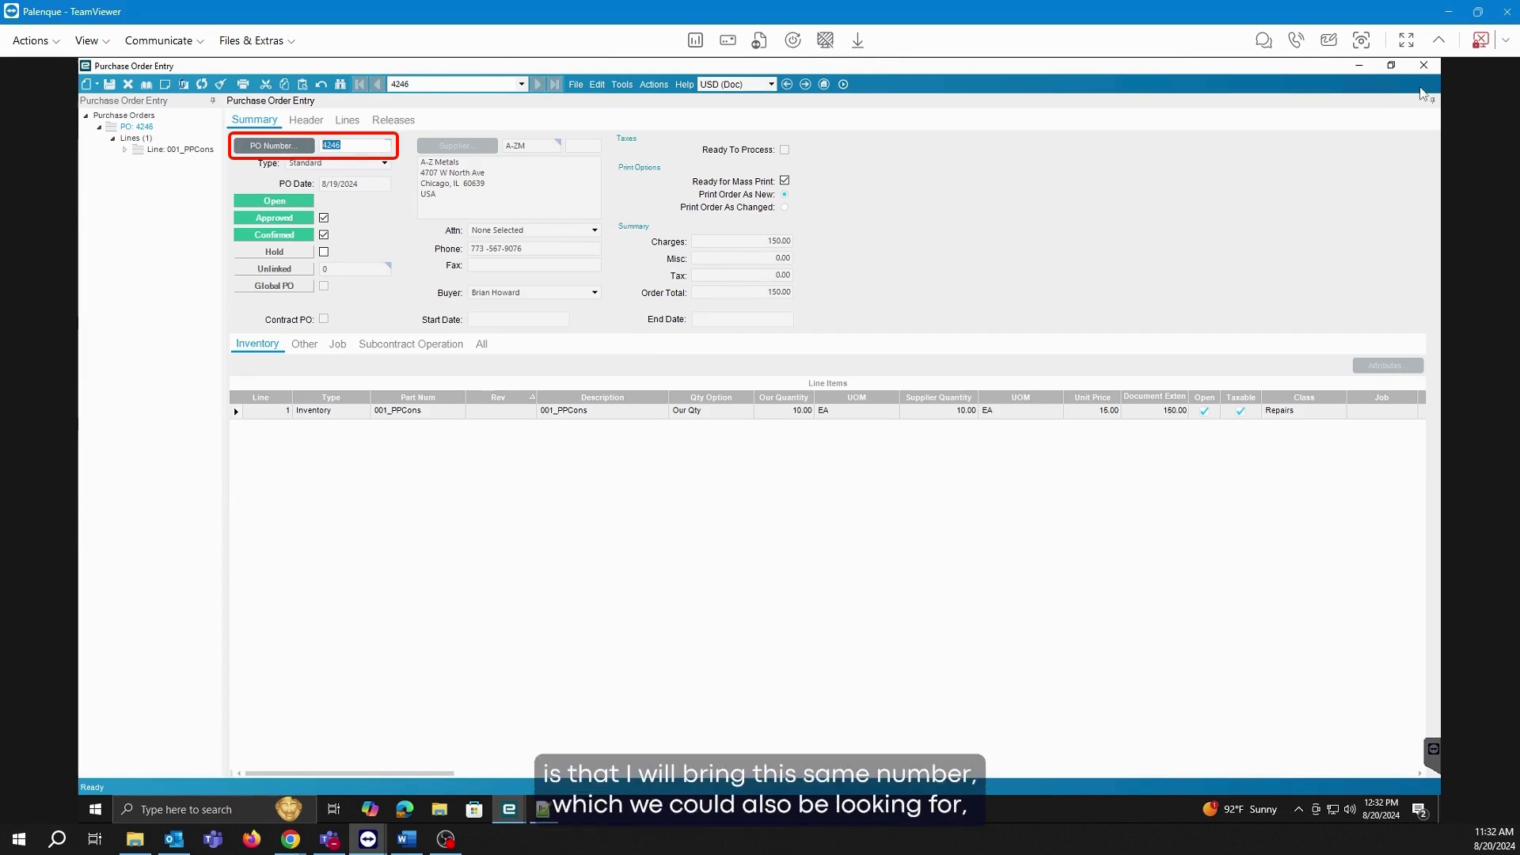
left_click(1359, 65)
left_click(579, 247)
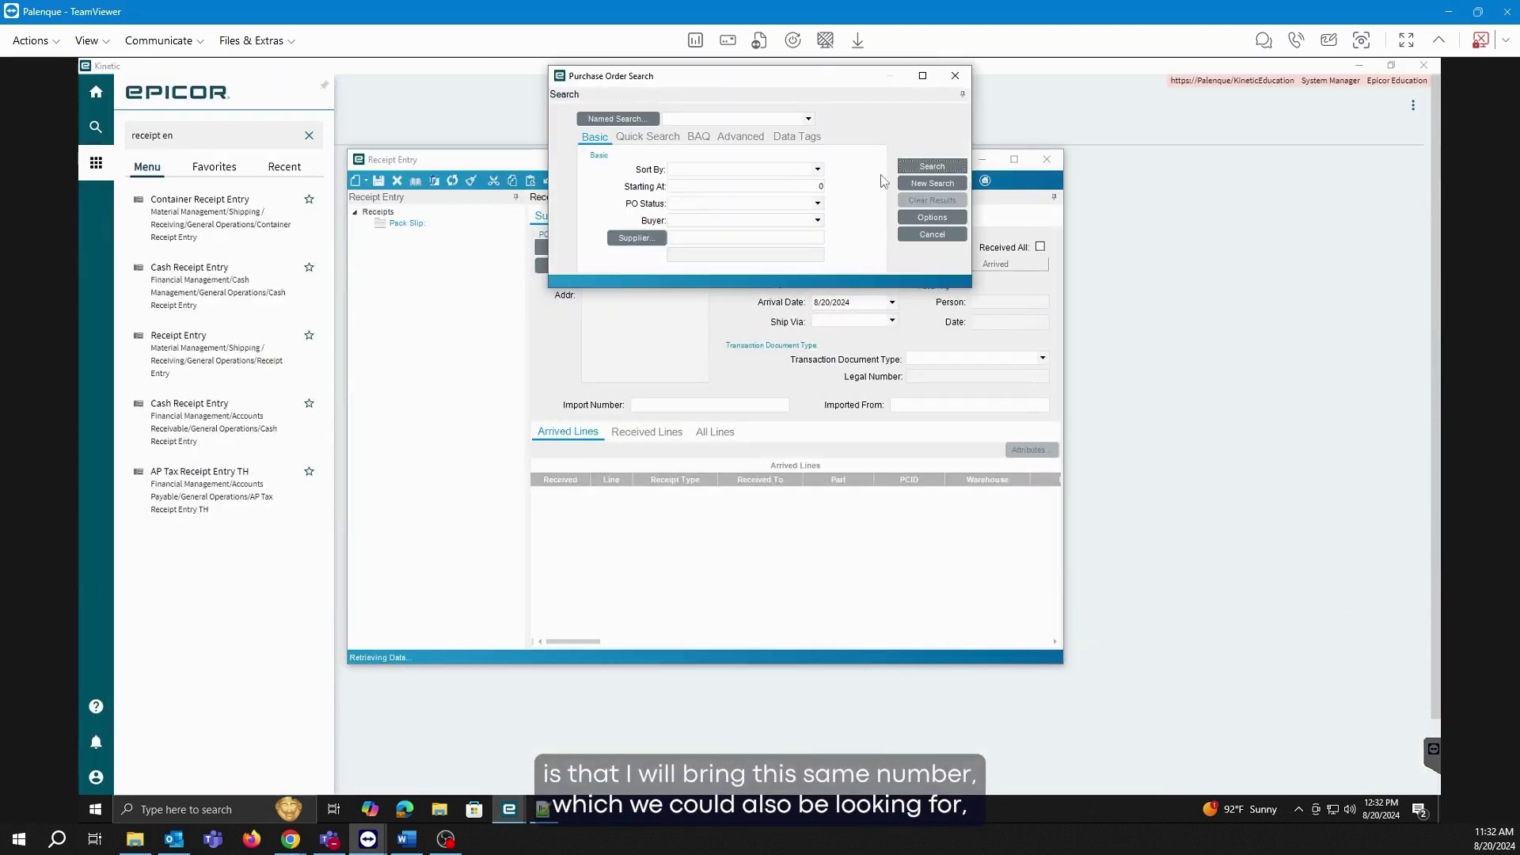
left_click(955, 76)
Enter PO 4246 on the receipt with packing slip 1234 so supplier details load
left_click(643, 247)
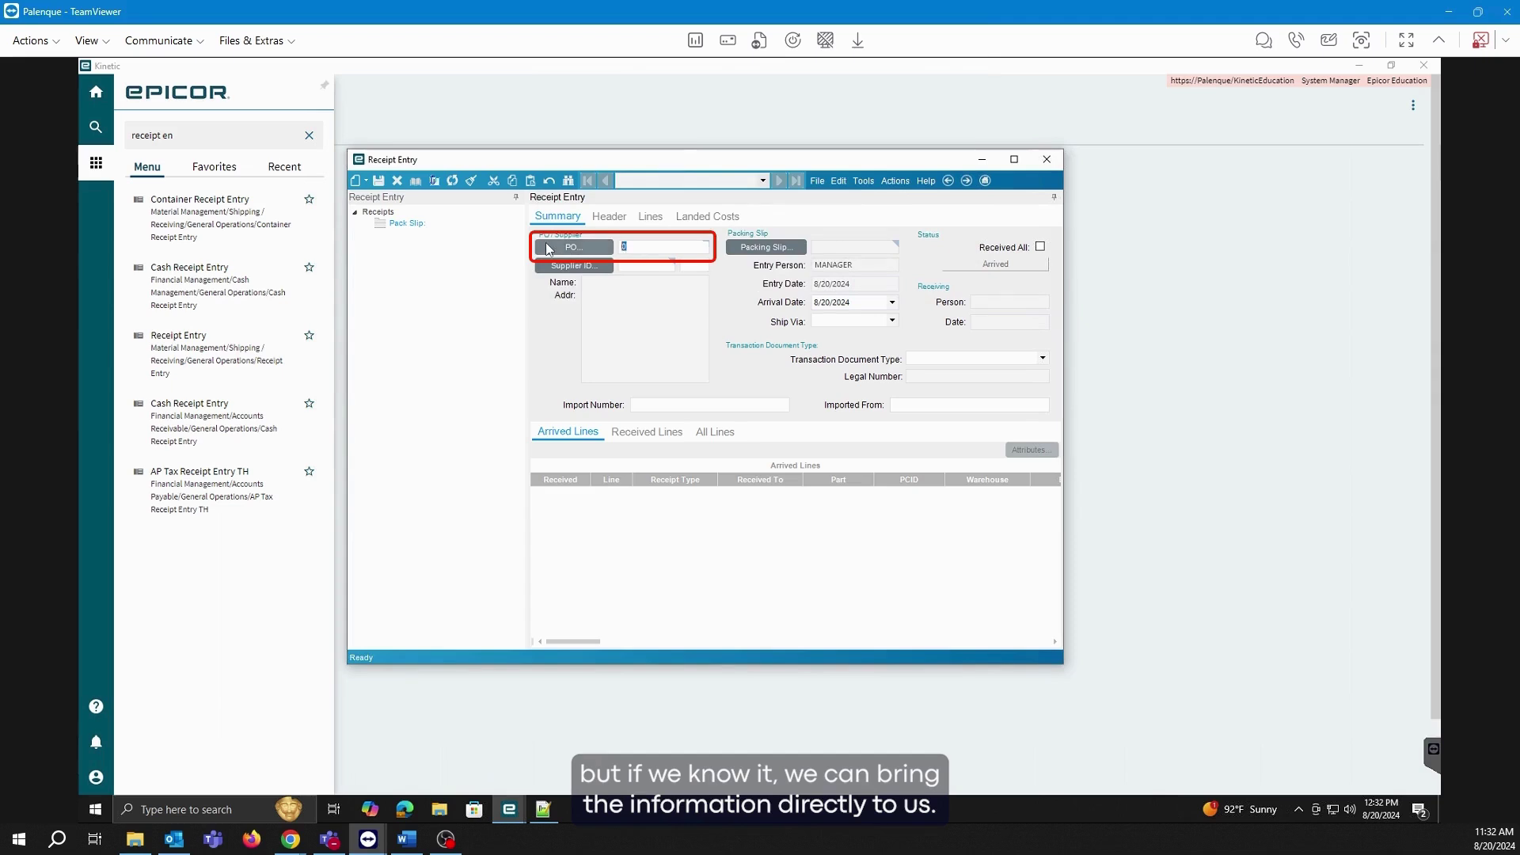
key("Tab")
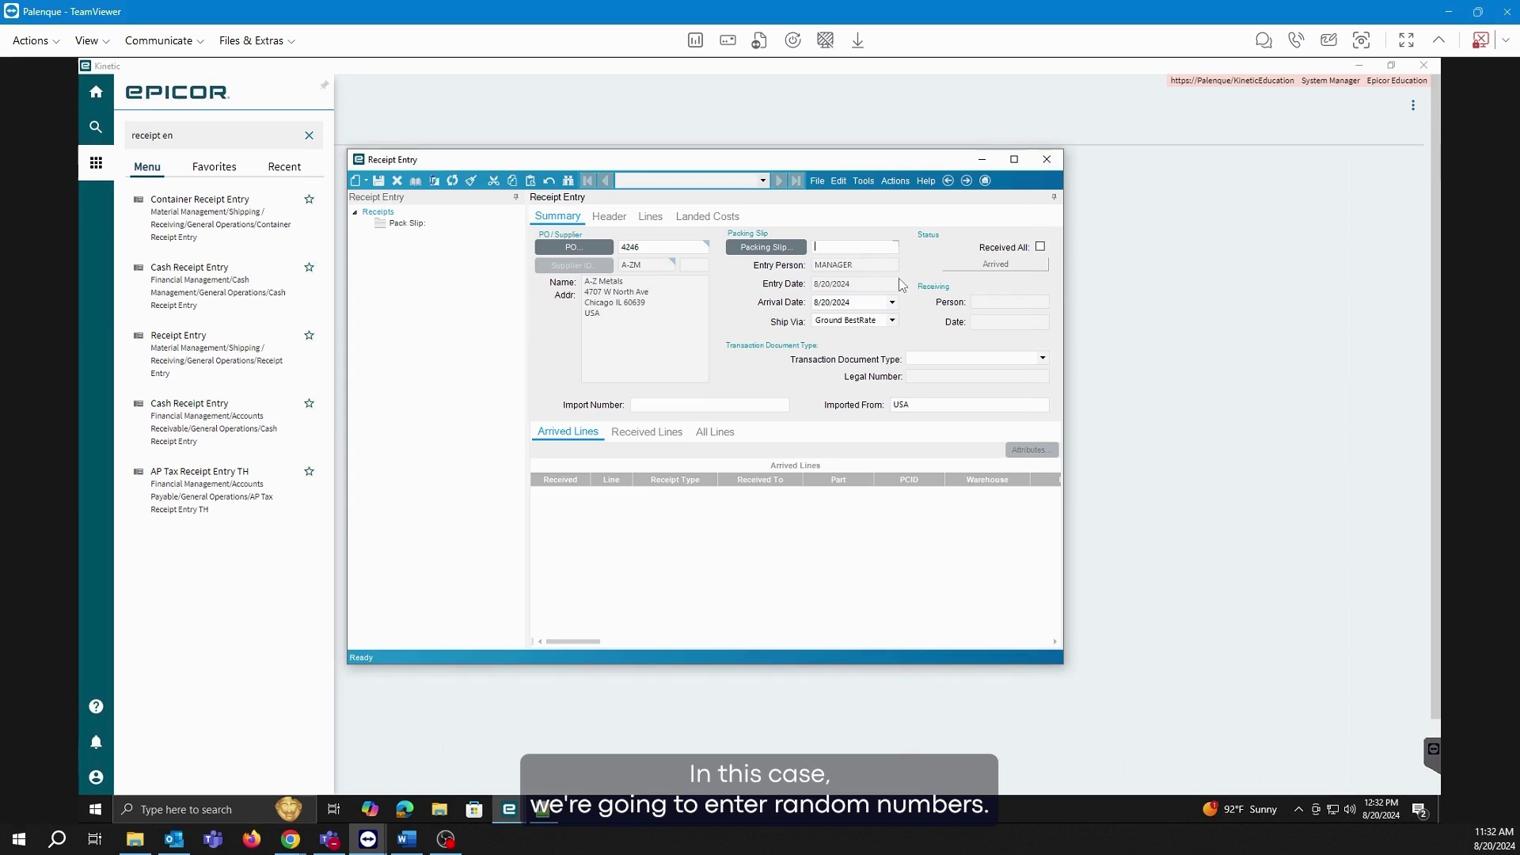
type("1234")
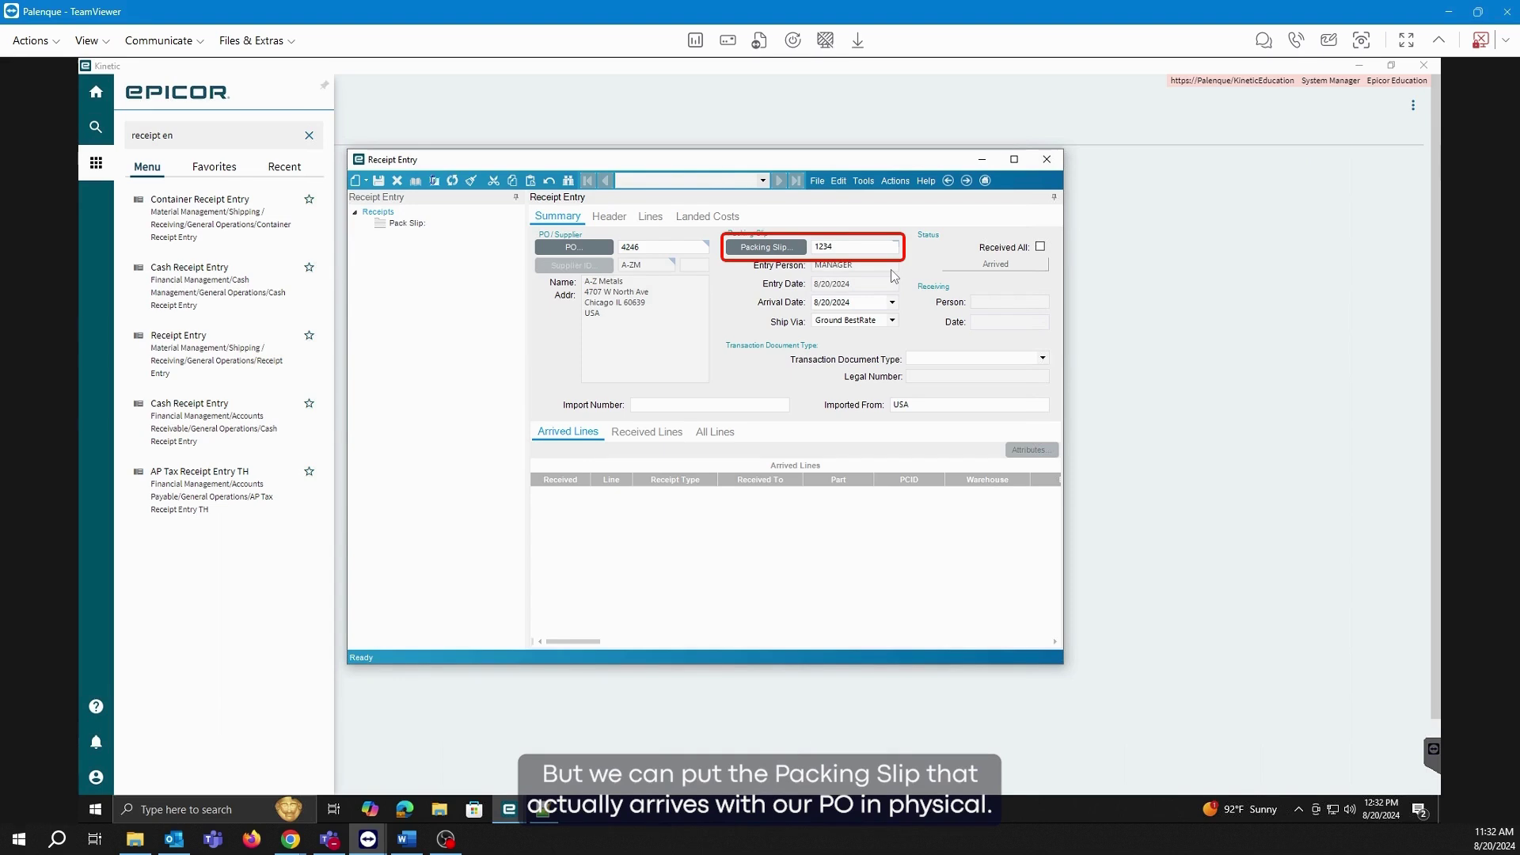
key("Tab")
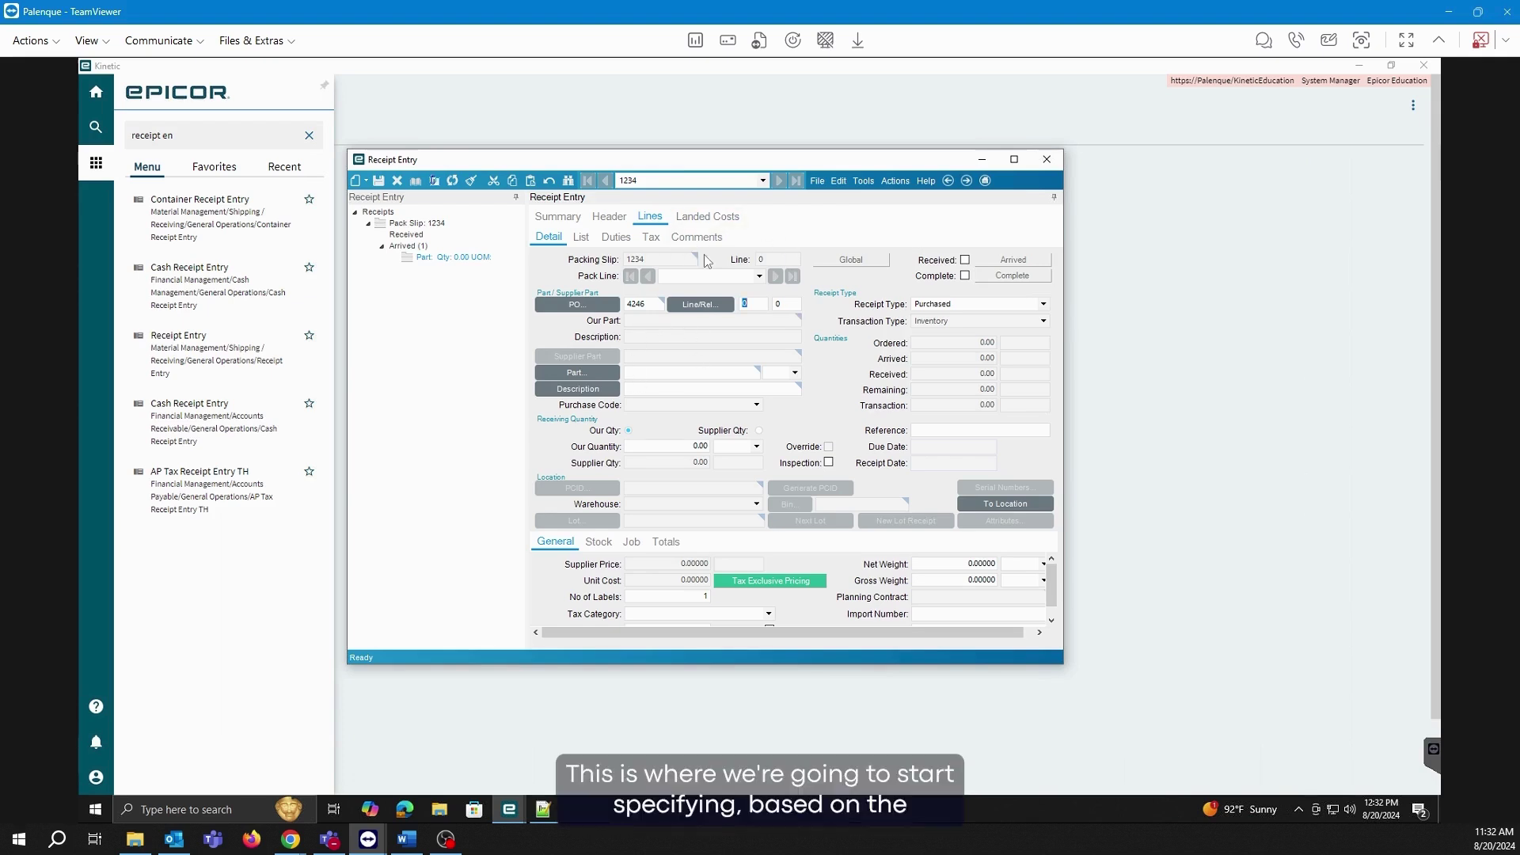
Receive PO line 1, 10 EA of 001_PPCons, mark it Received and save
left_click(664, 222)
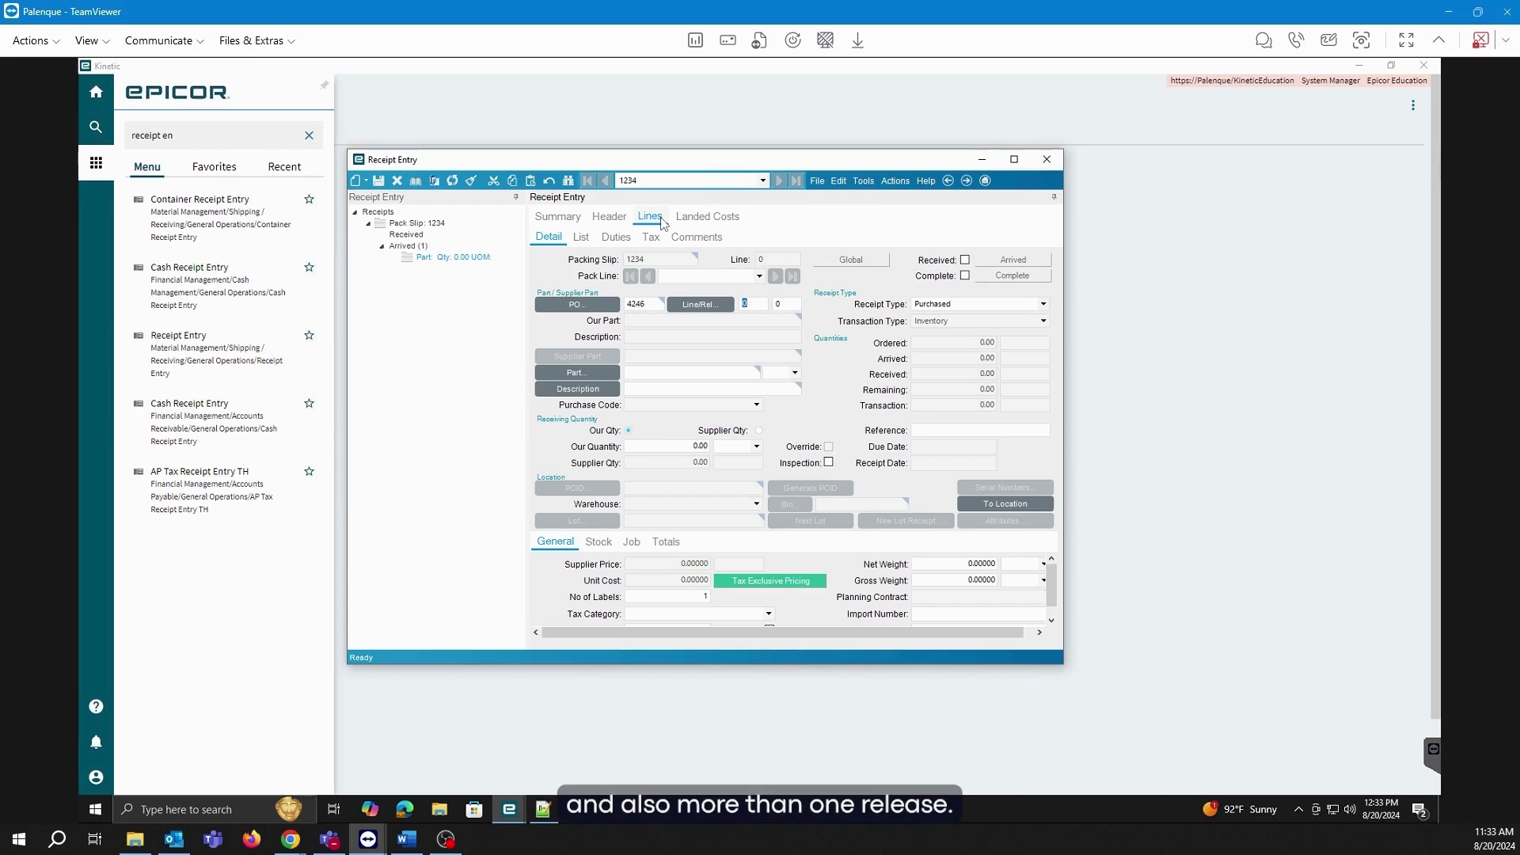
type("1")
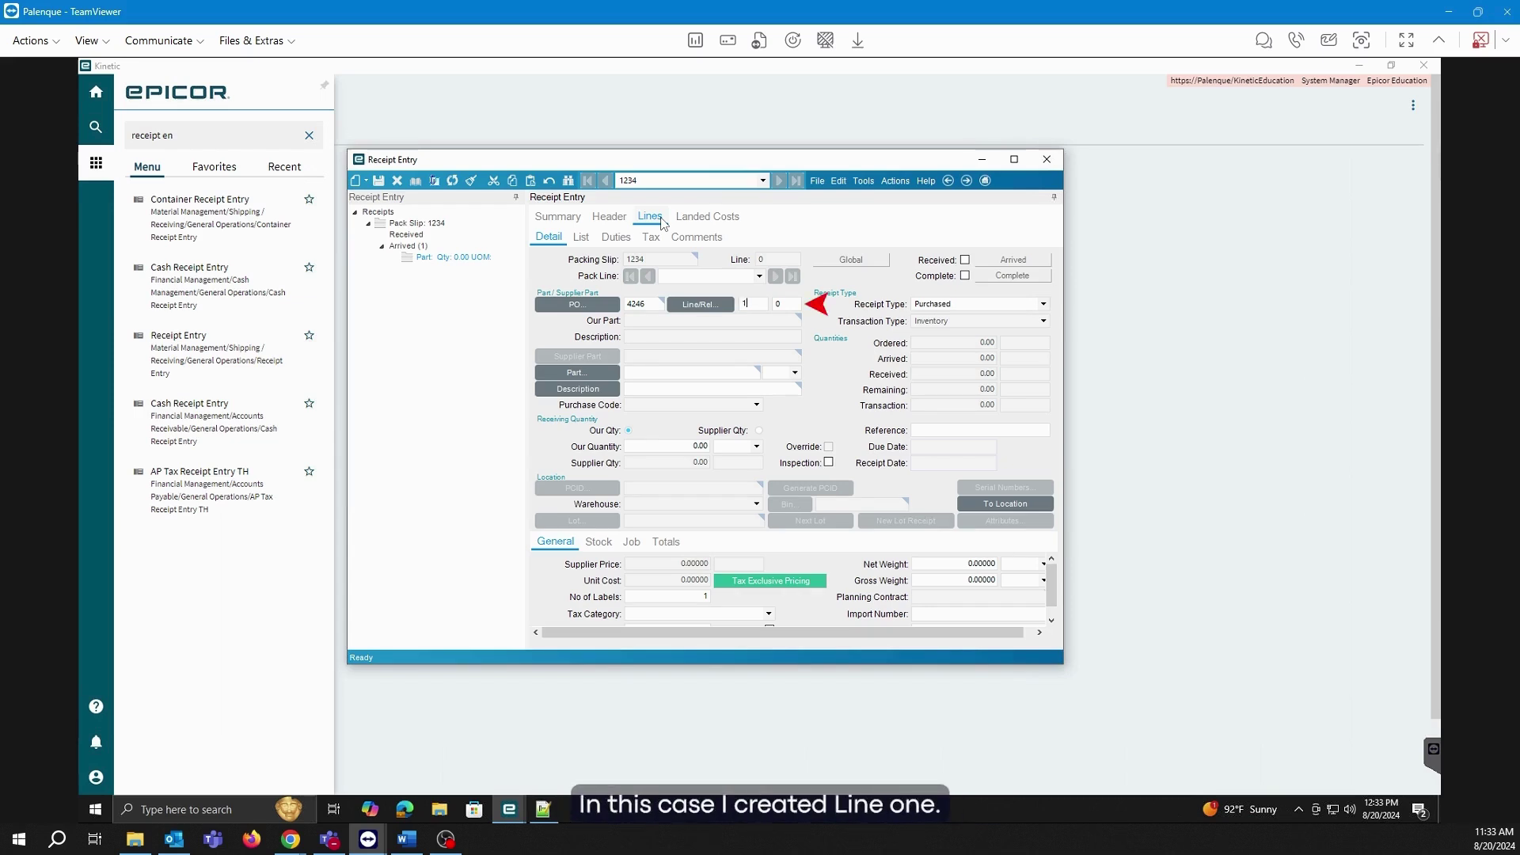
key("Tab")
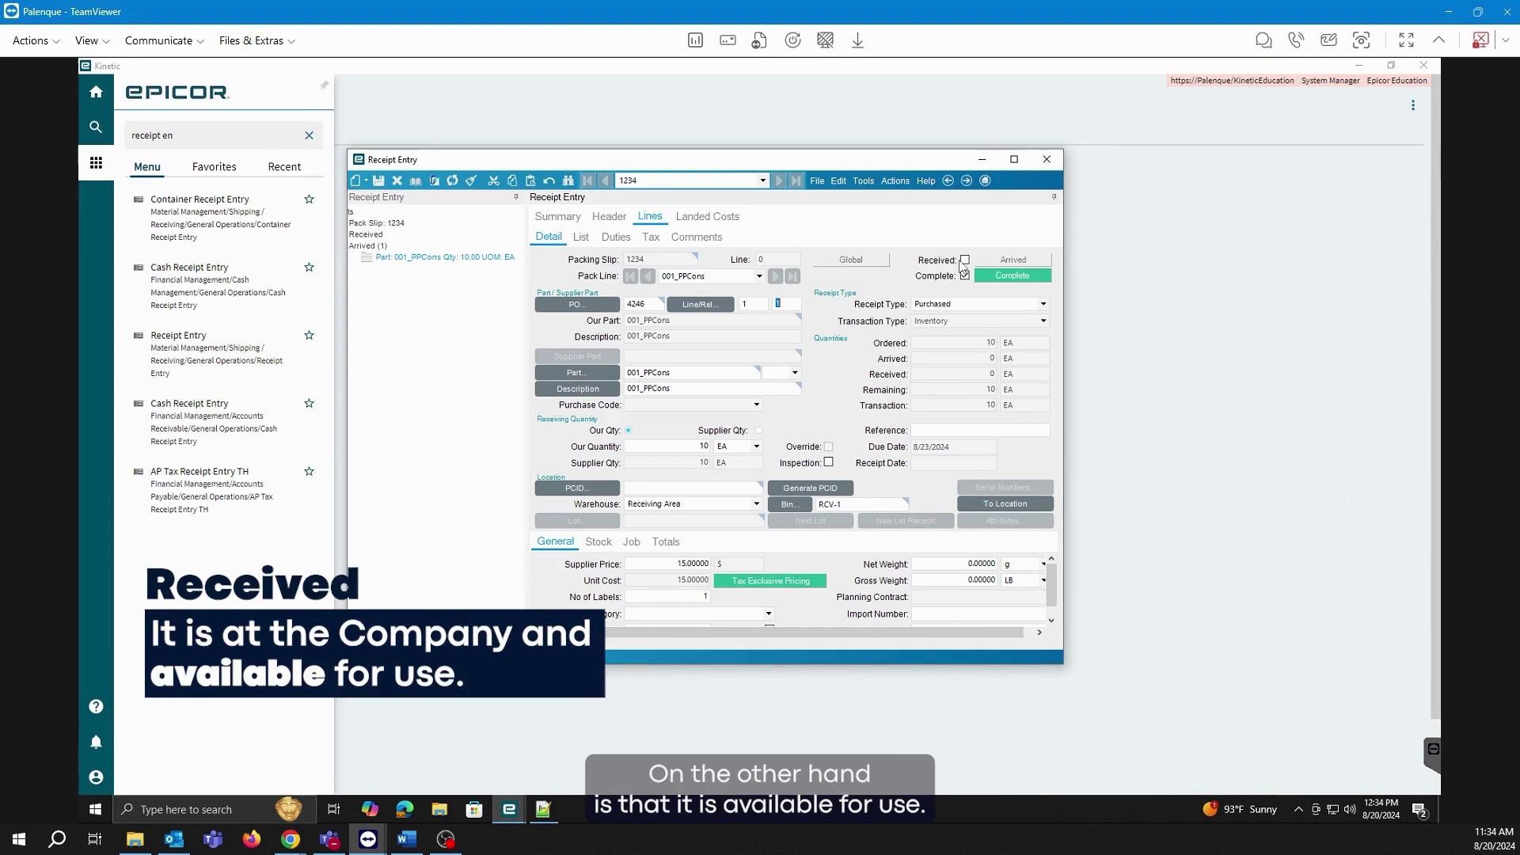
key("ctrl+s")
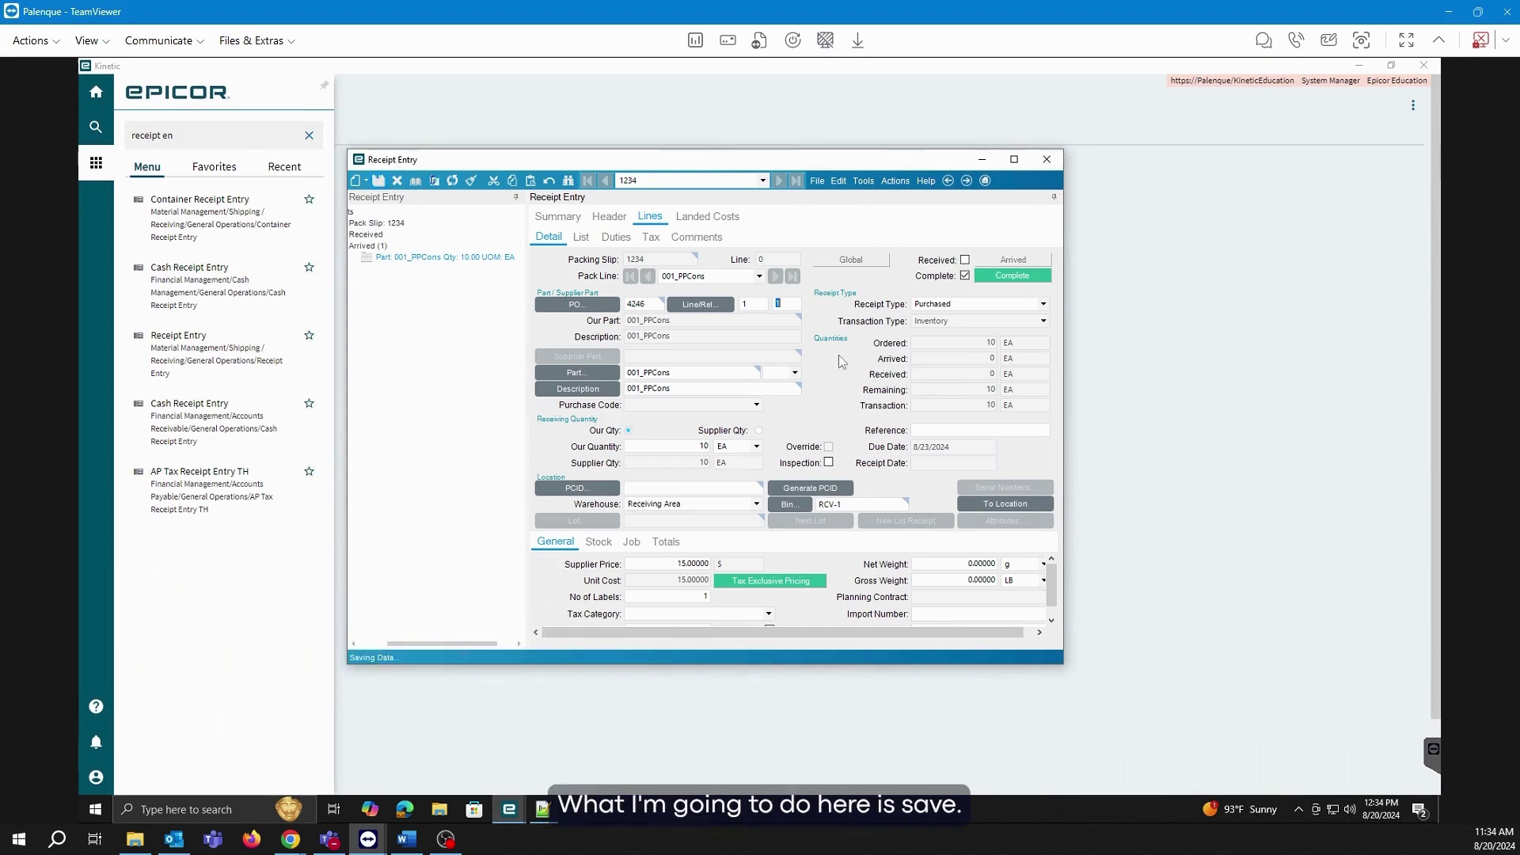
left_click(965, 261)
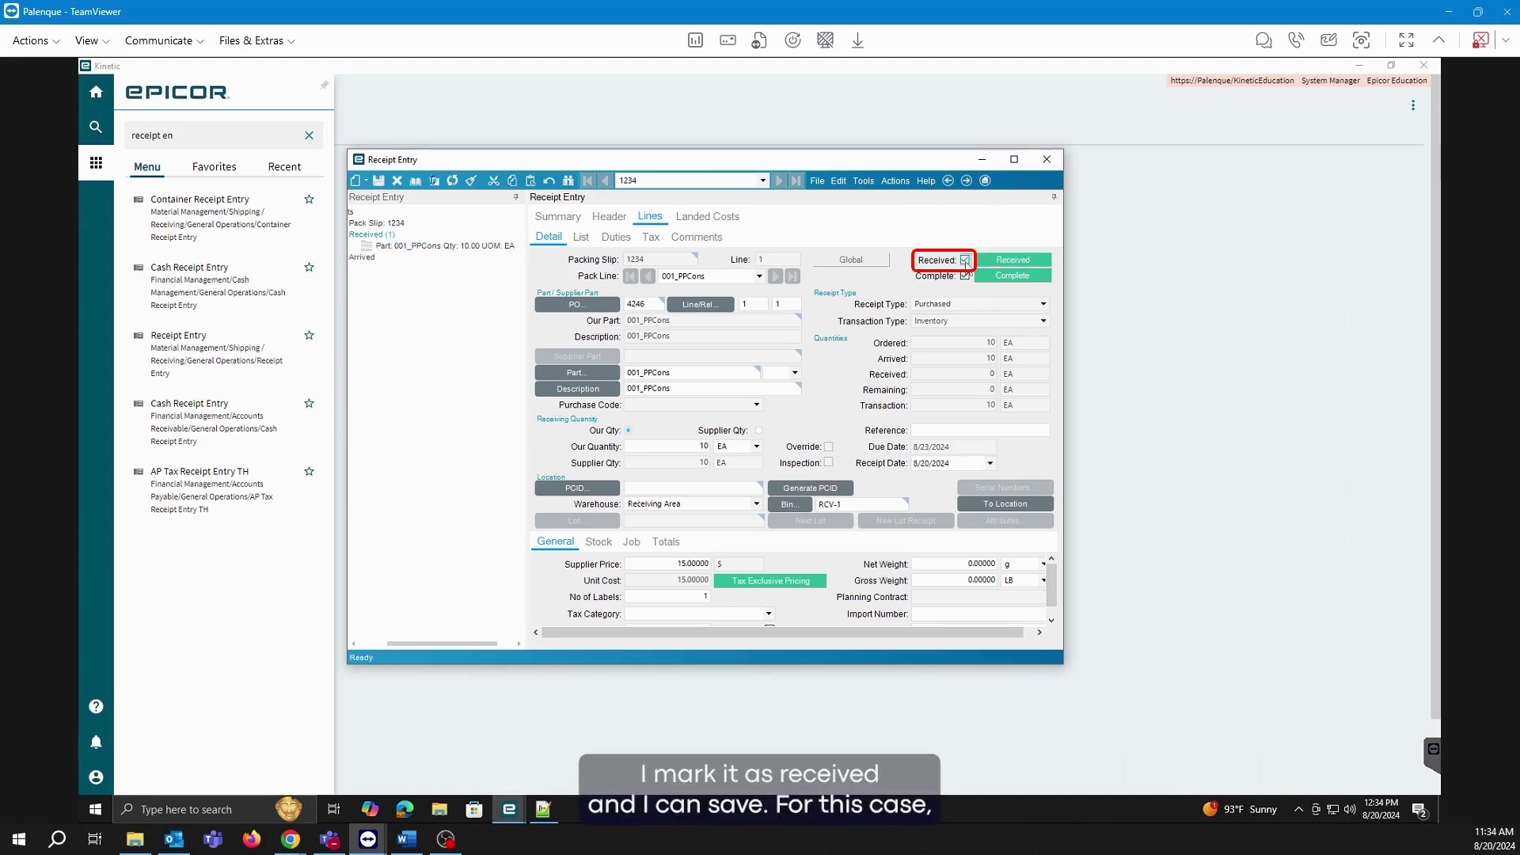
left_click(379, 182)
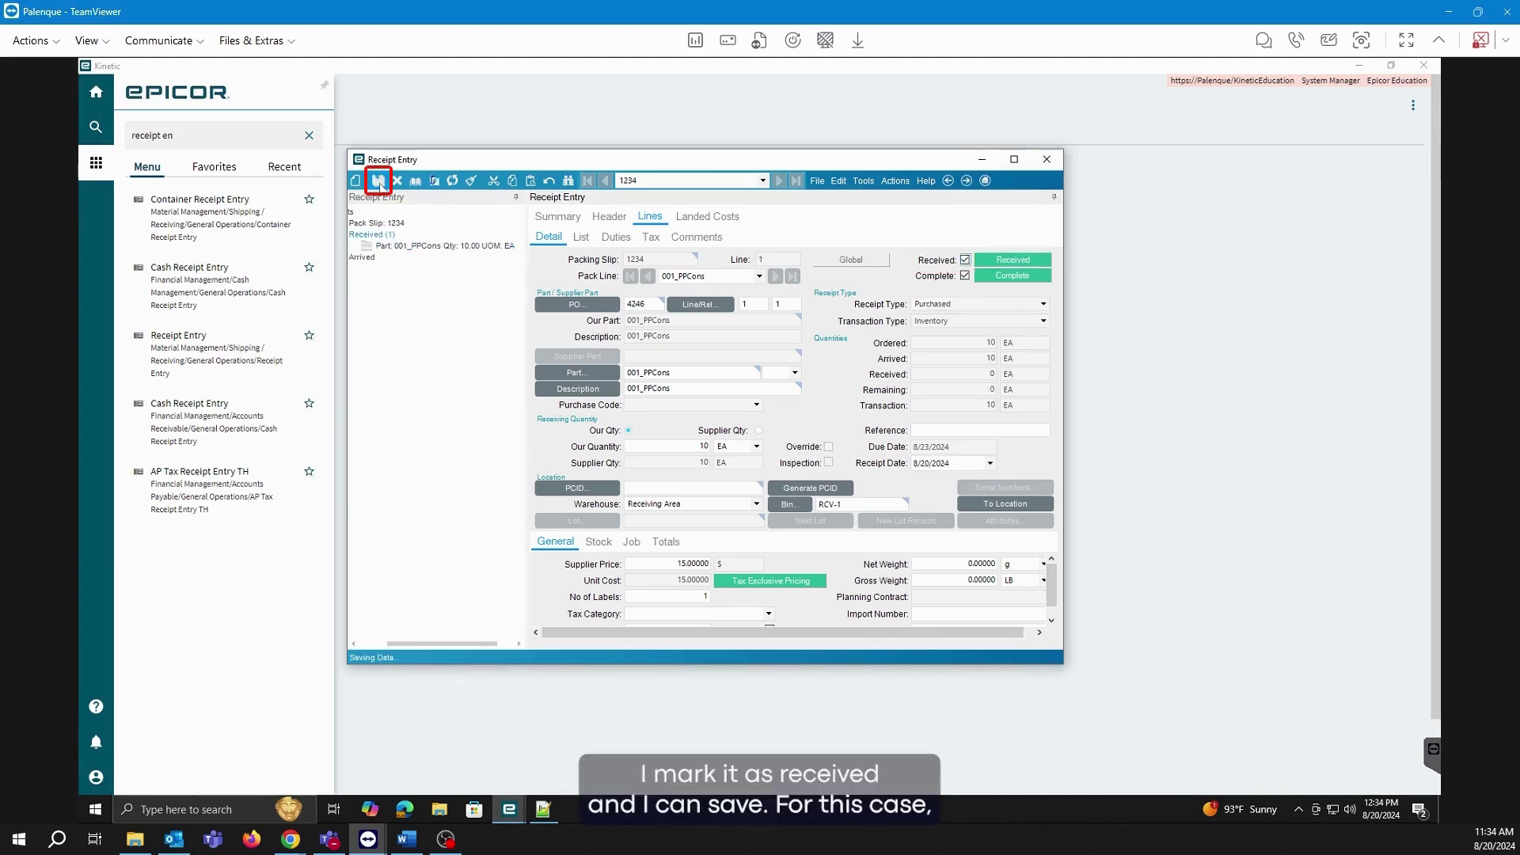
Check in Time Phase that 10.00 of 001_PPCons was received, then return to Receipt Entry
right_click(678, 380)
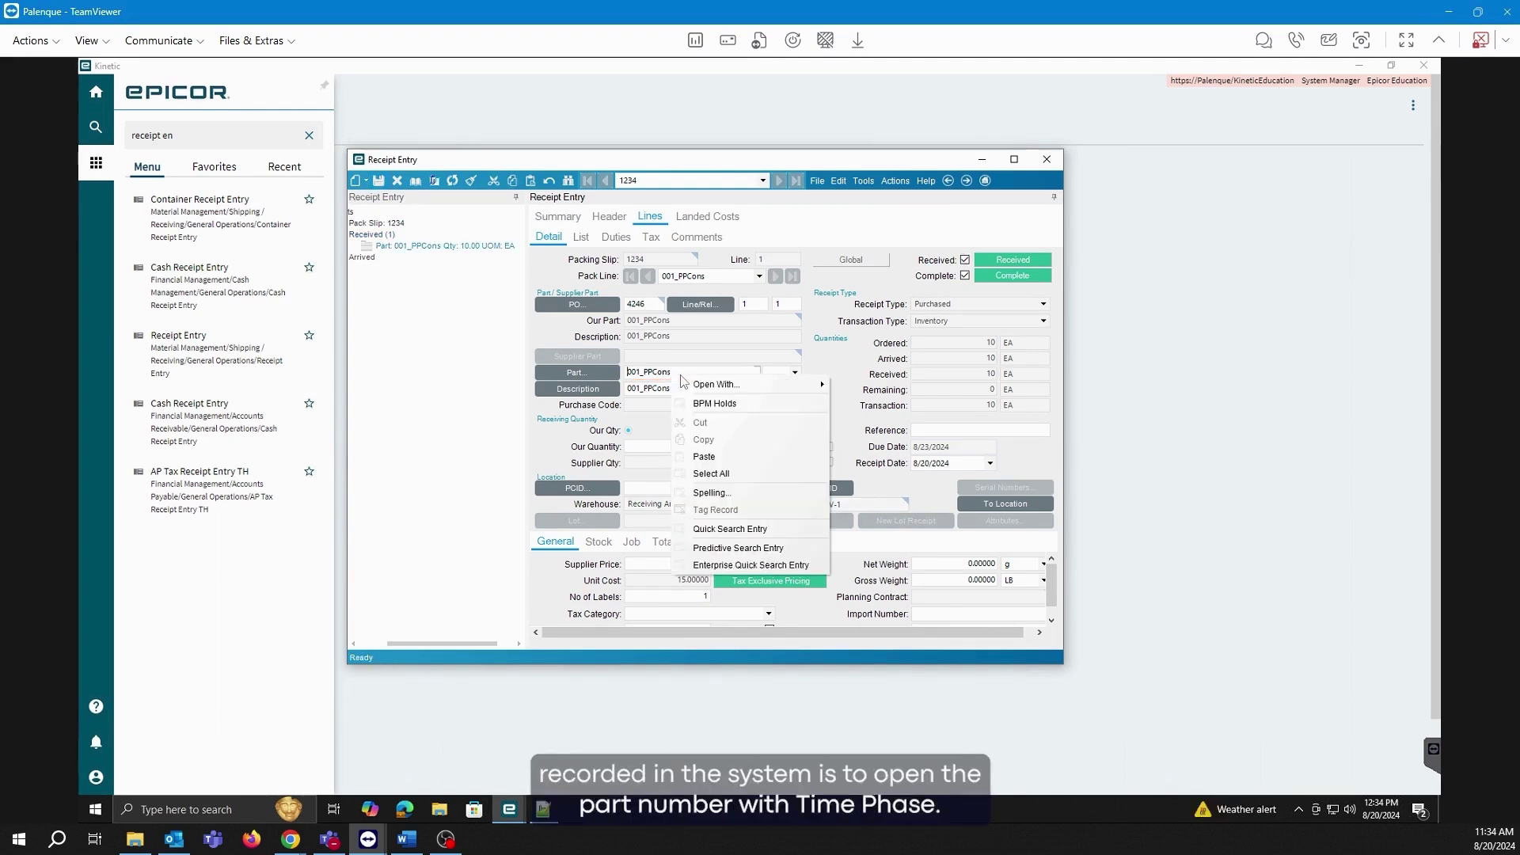
mouse_move(709, 386)
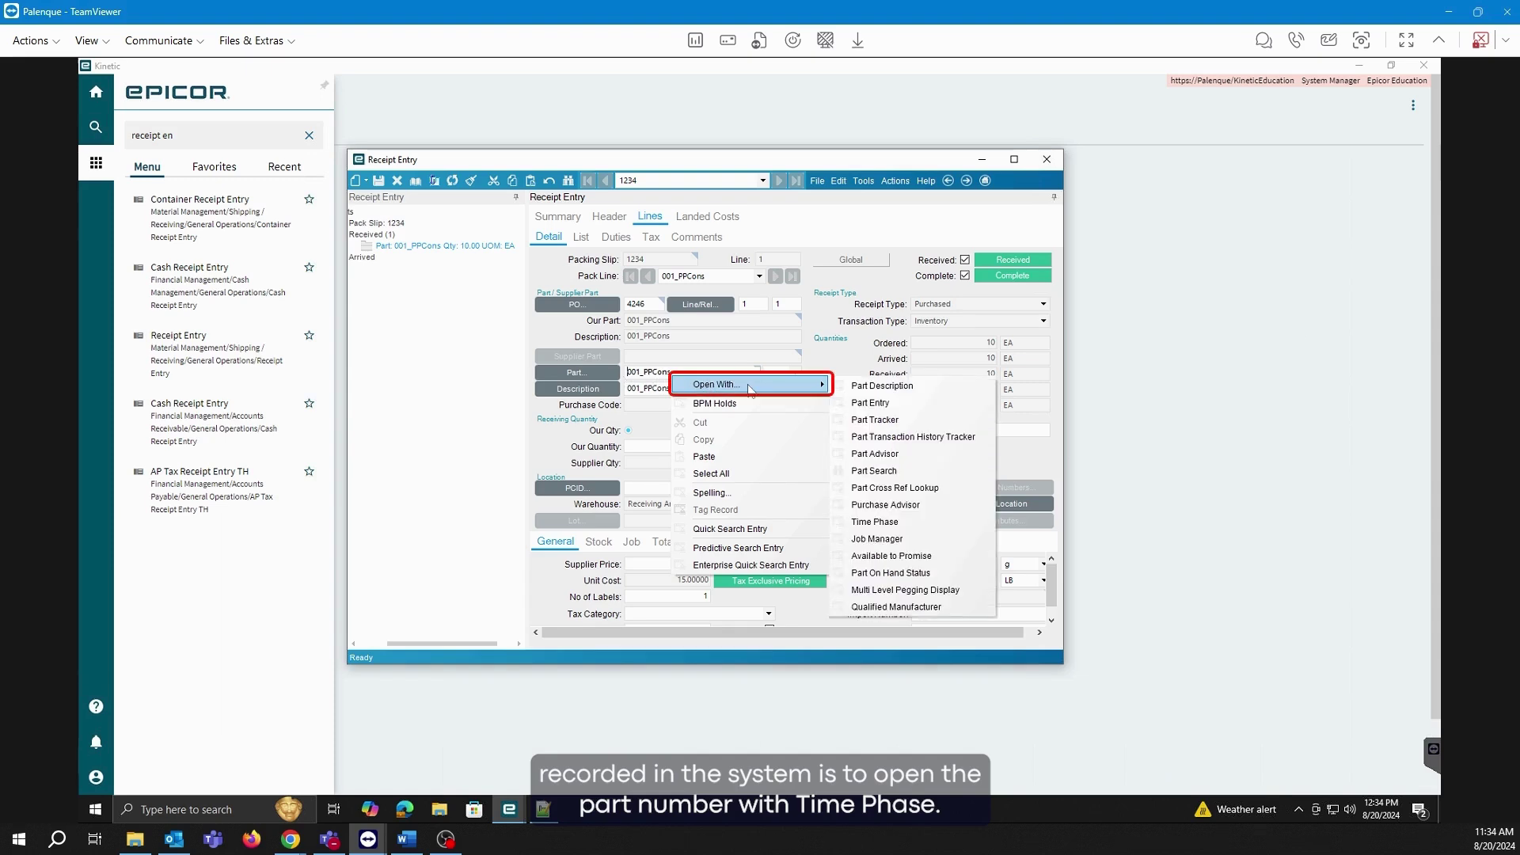
left_click(896, 524)
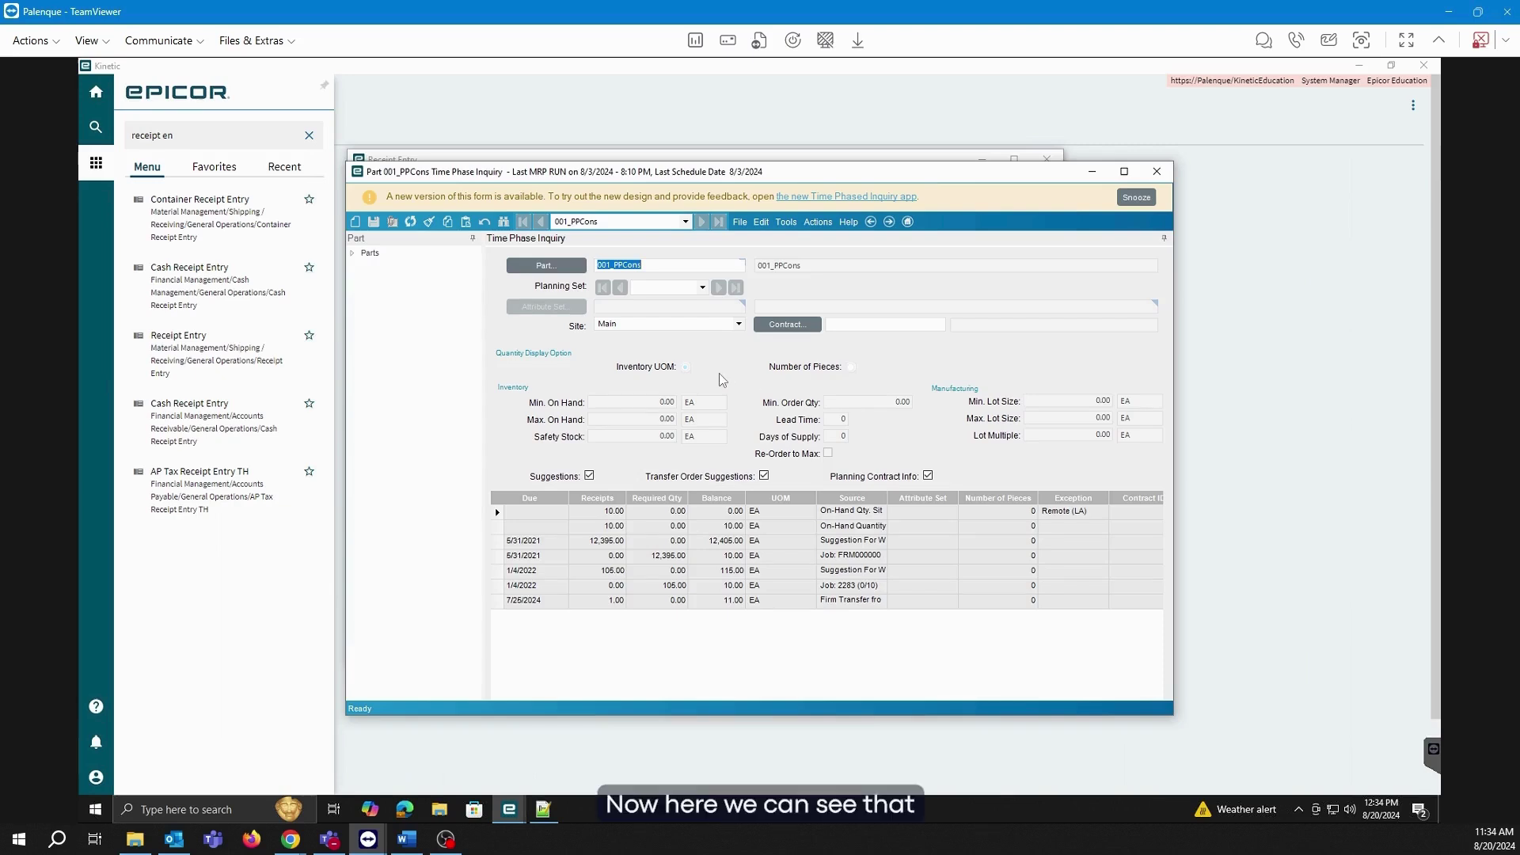
left_click(493, 520)
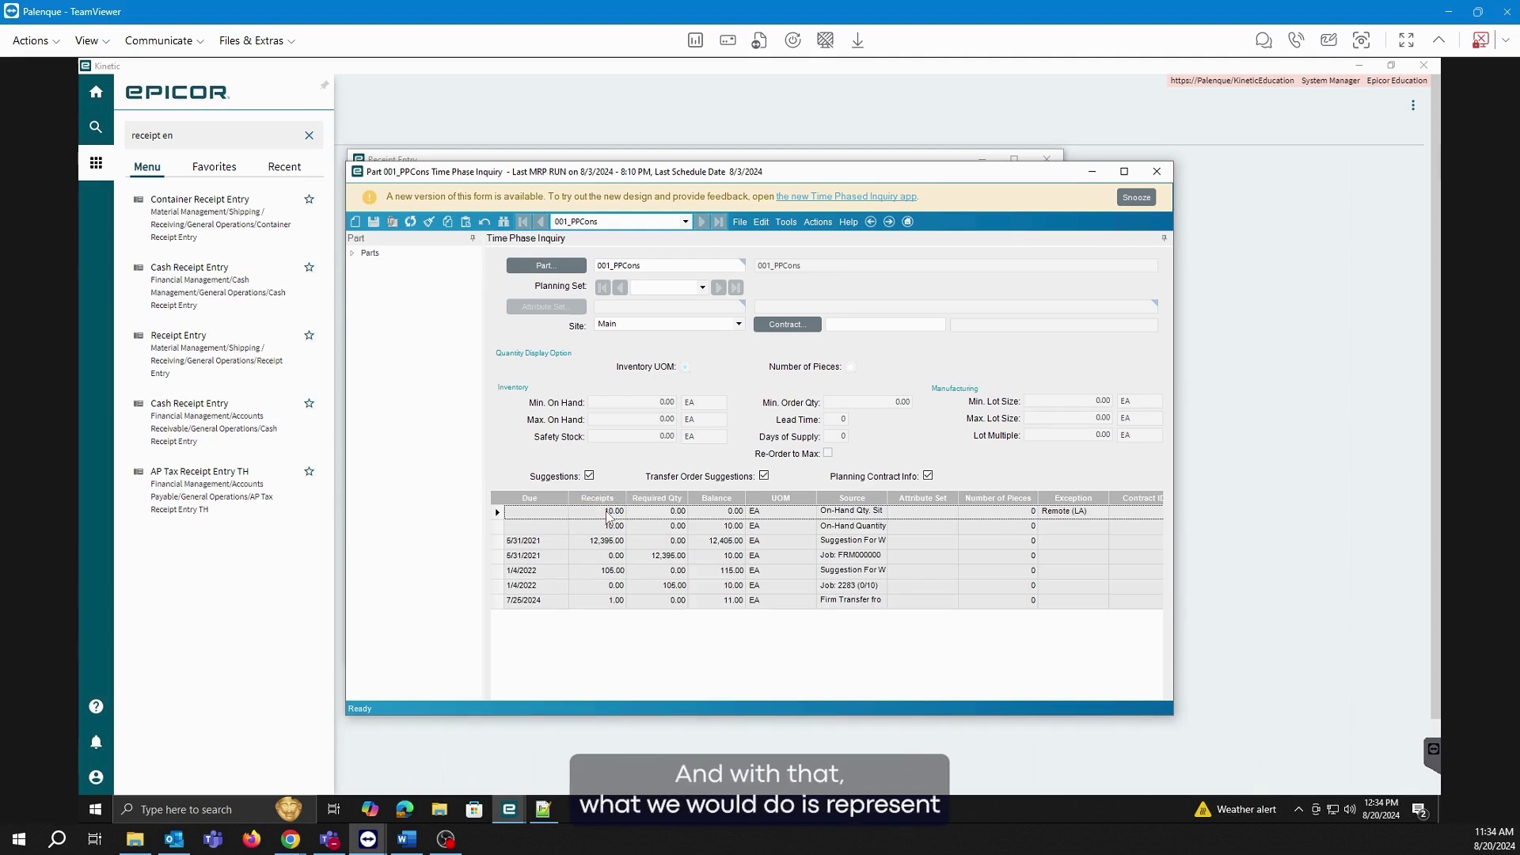
left_click(1093, 172)
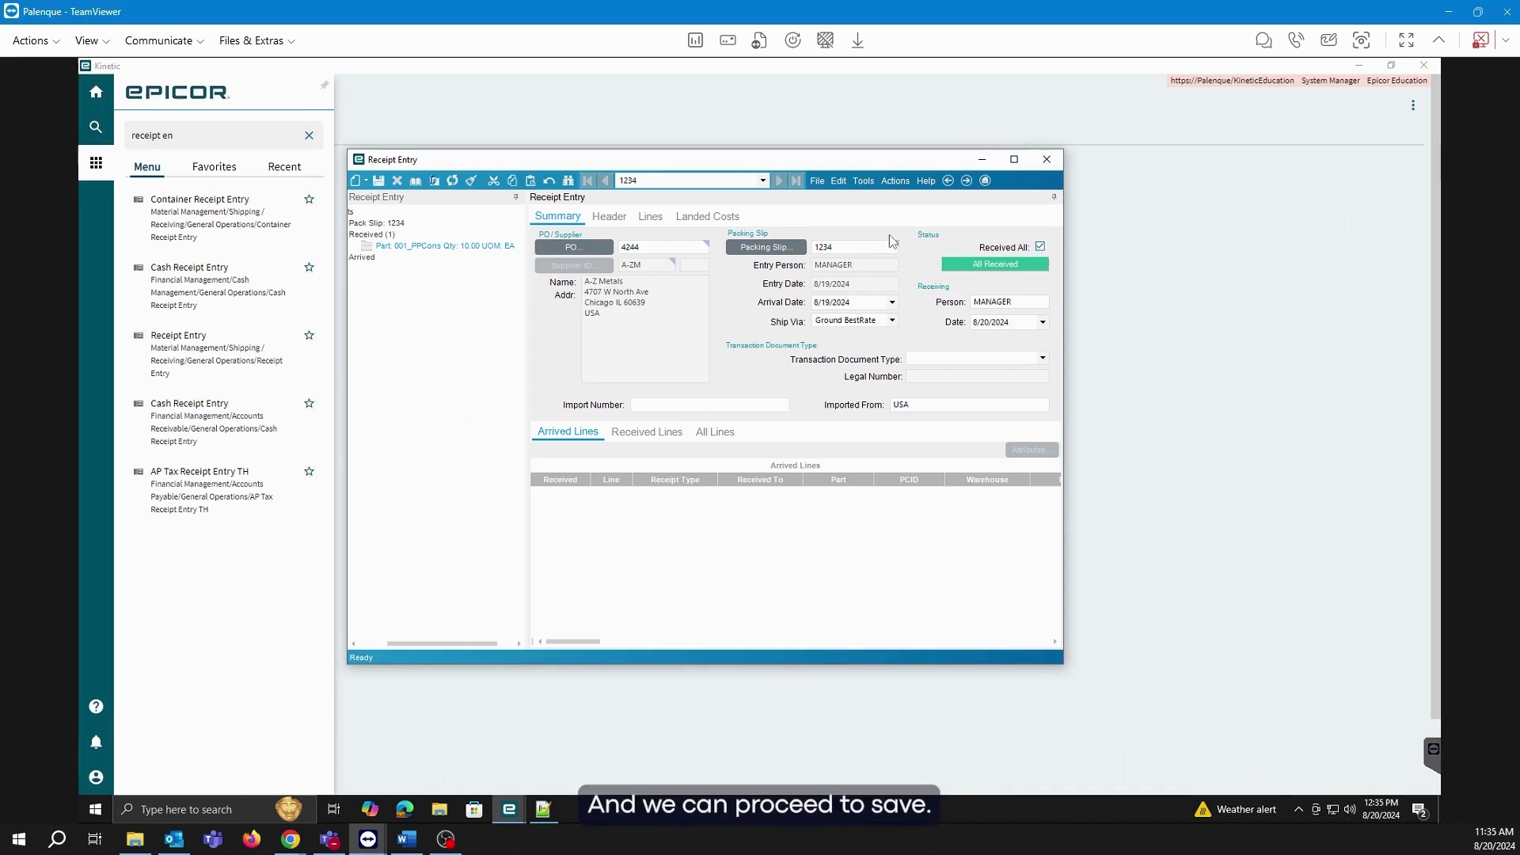
Save the fully received receipt for packing slip 1234 against PO 4246
left_click(378, 182)
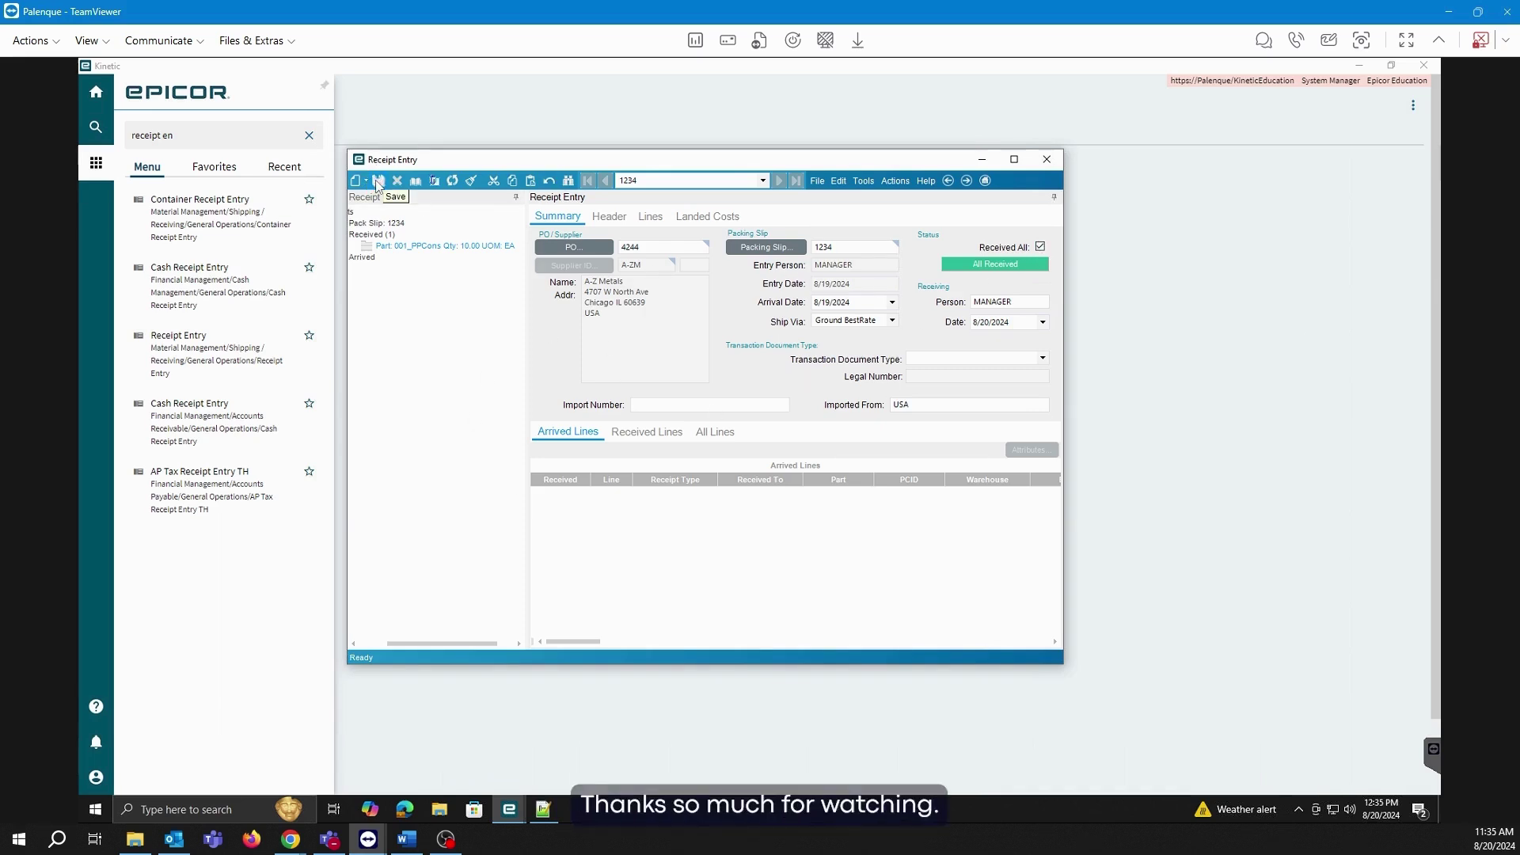